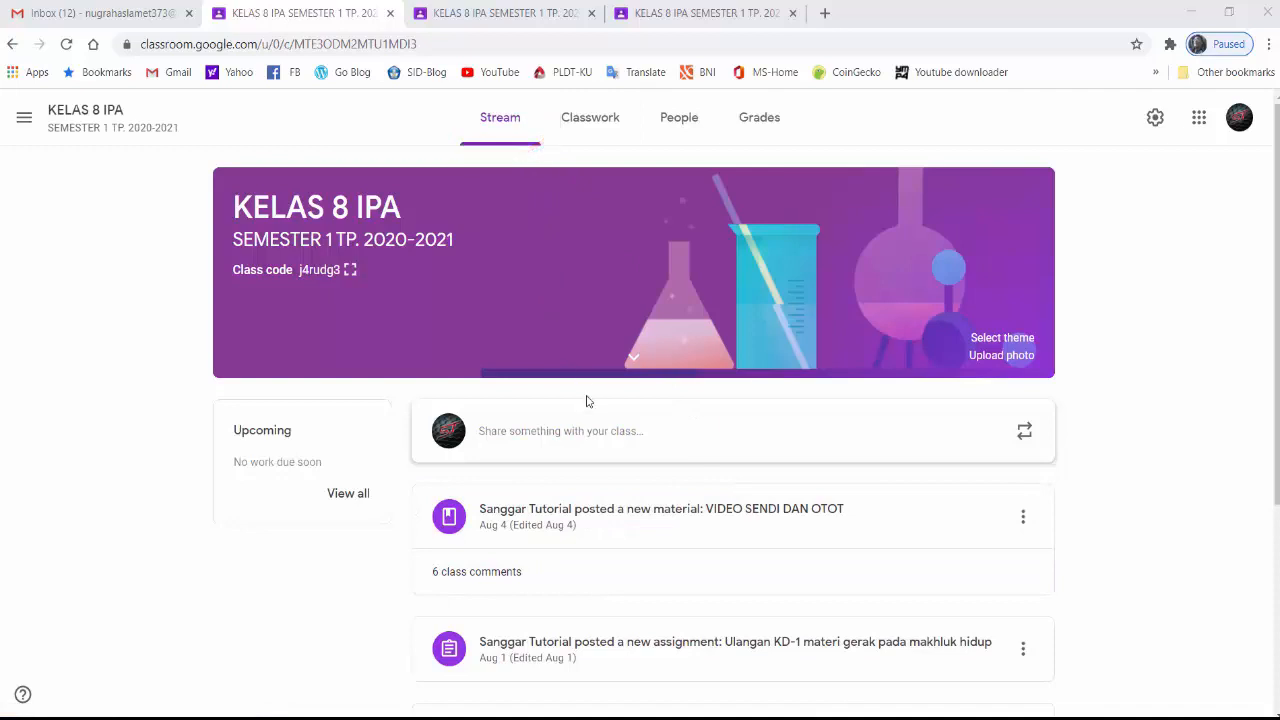
Start a new class announcement in the stream with the heading "PENGUMUMAN"
click(528, 433)
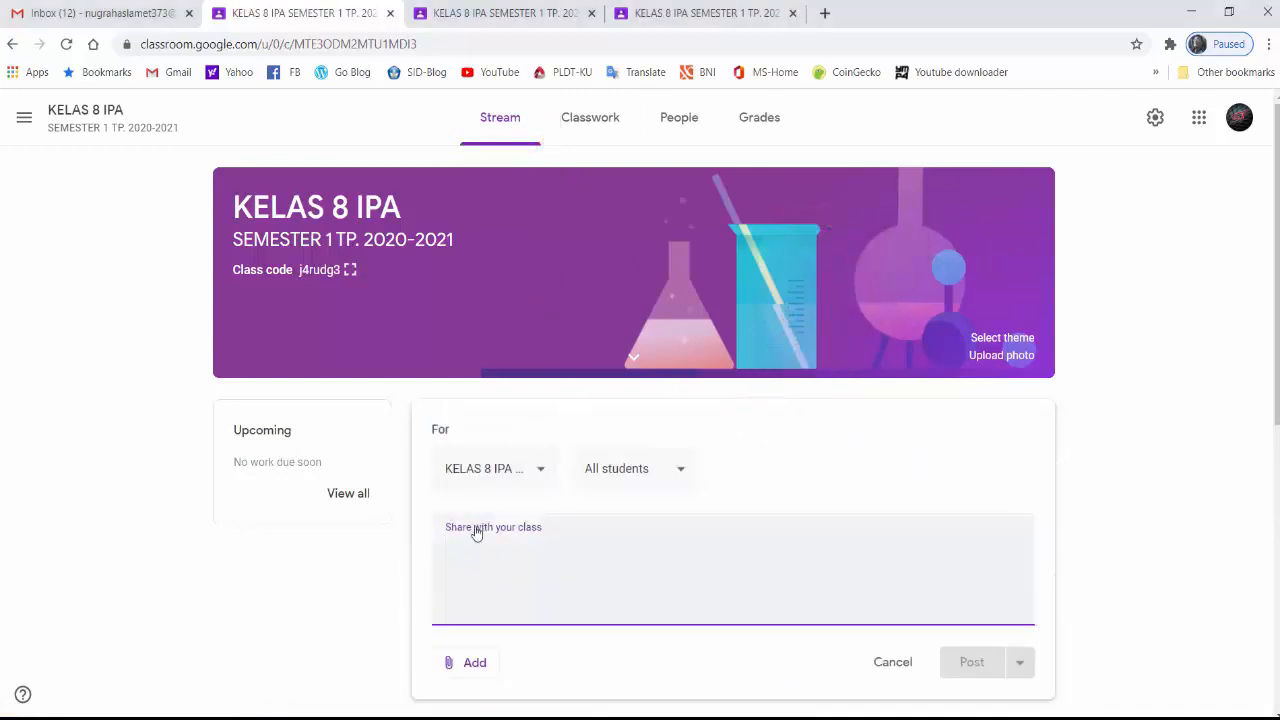
text(PENGUM)
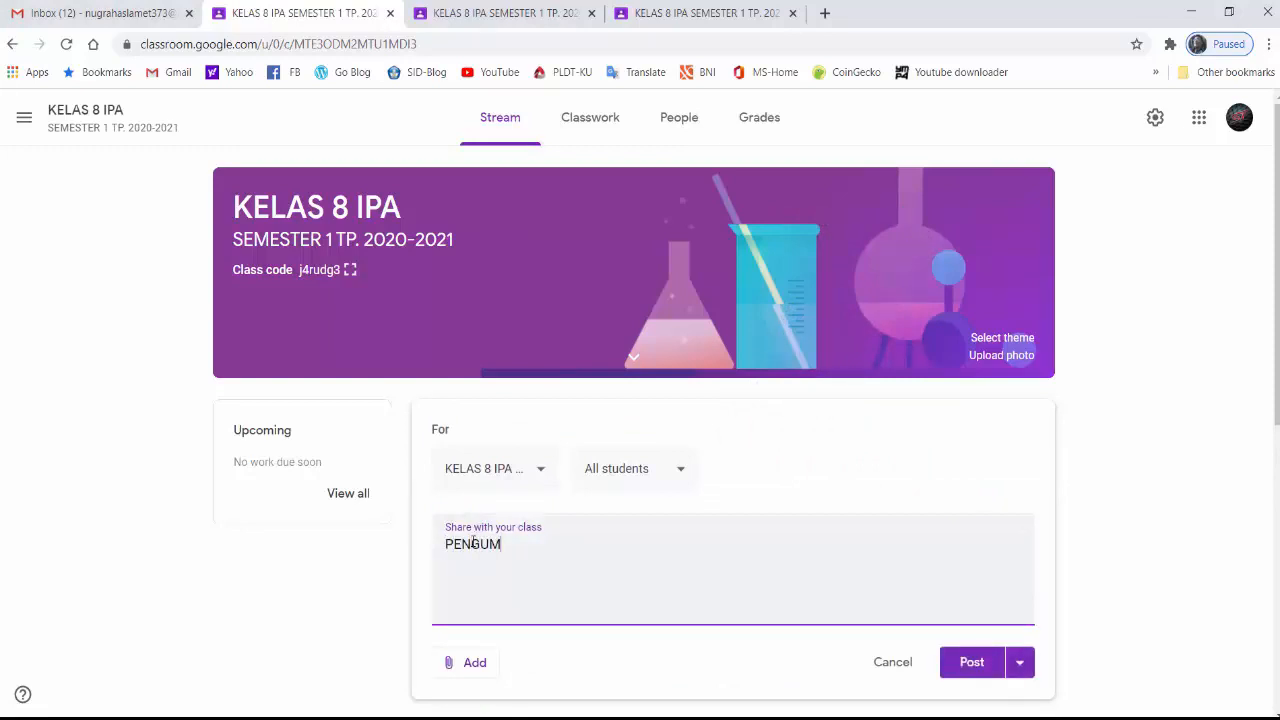
text(UMAN)
text(Bersama )
text(ini di)
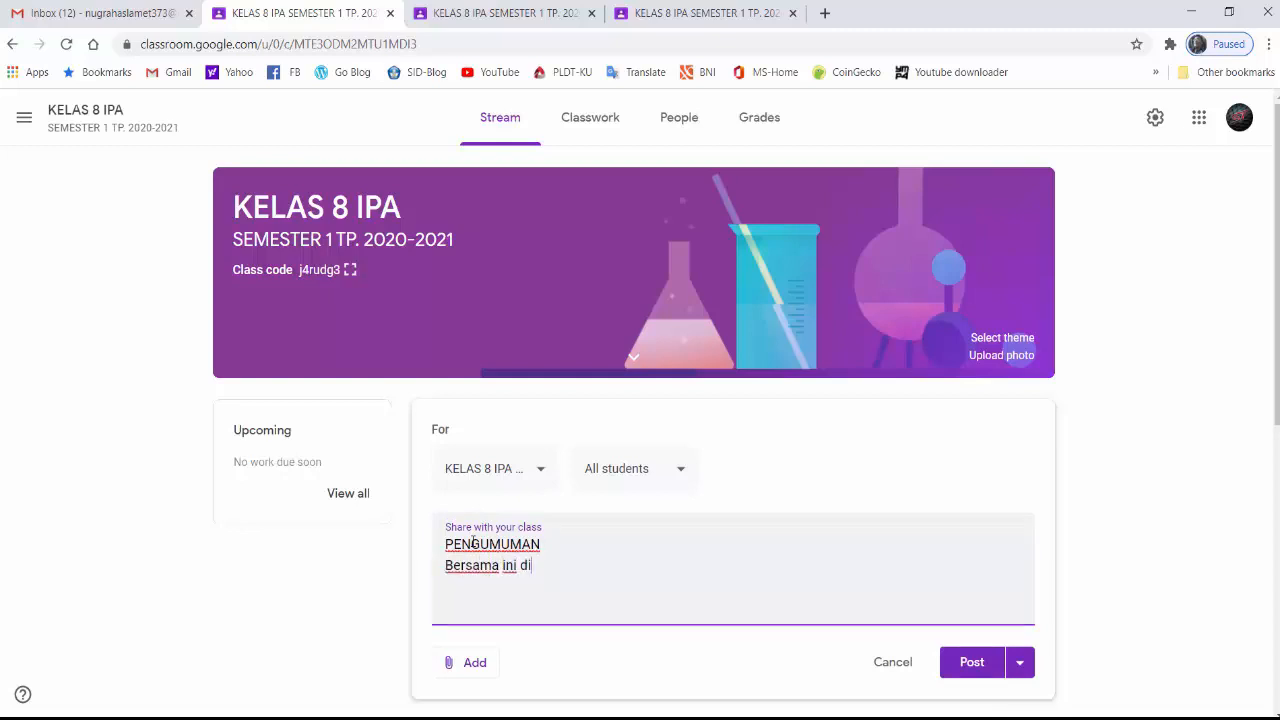
text(beritahukan kepada)
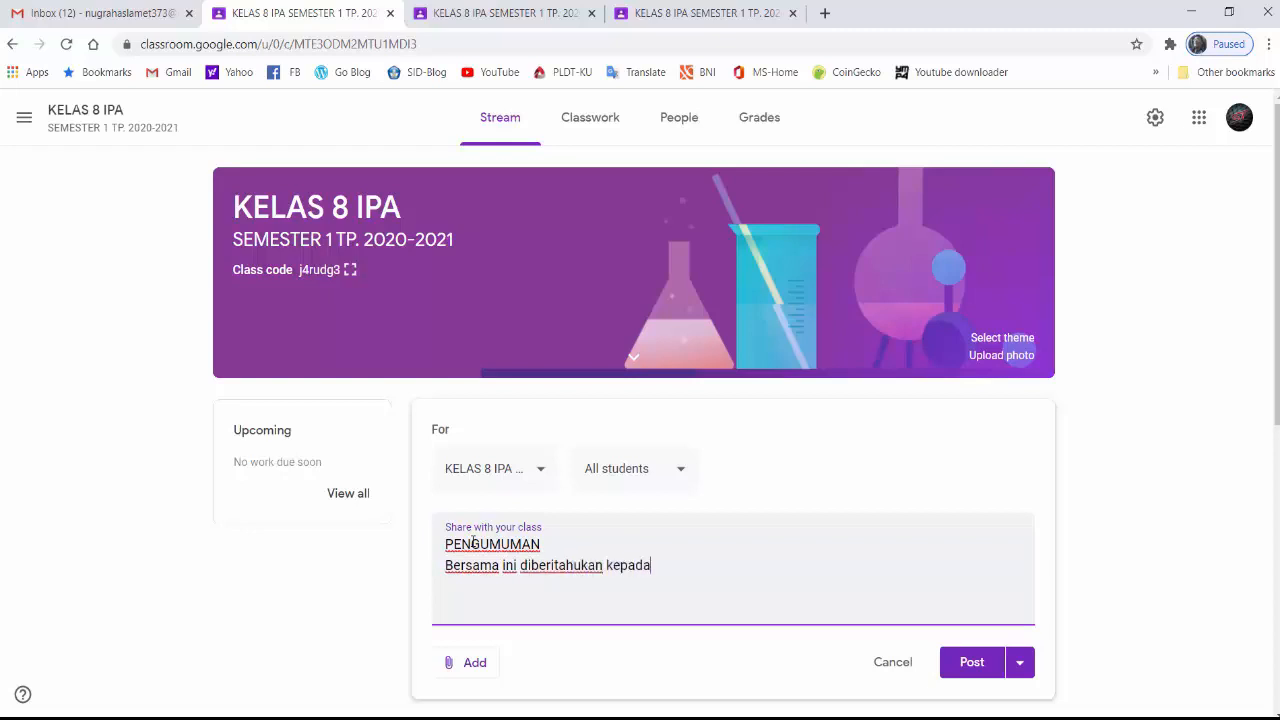
text( siswa kelas )
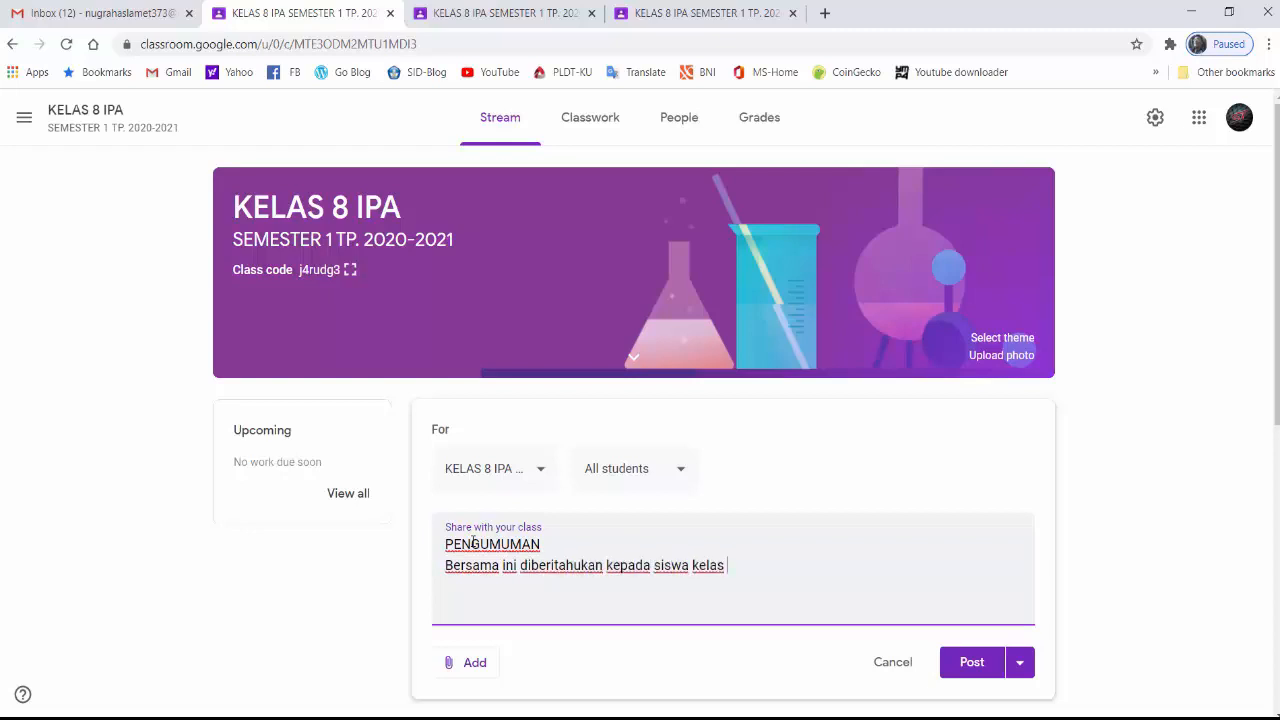
text(VIII-A bahwa praktik Biolo)
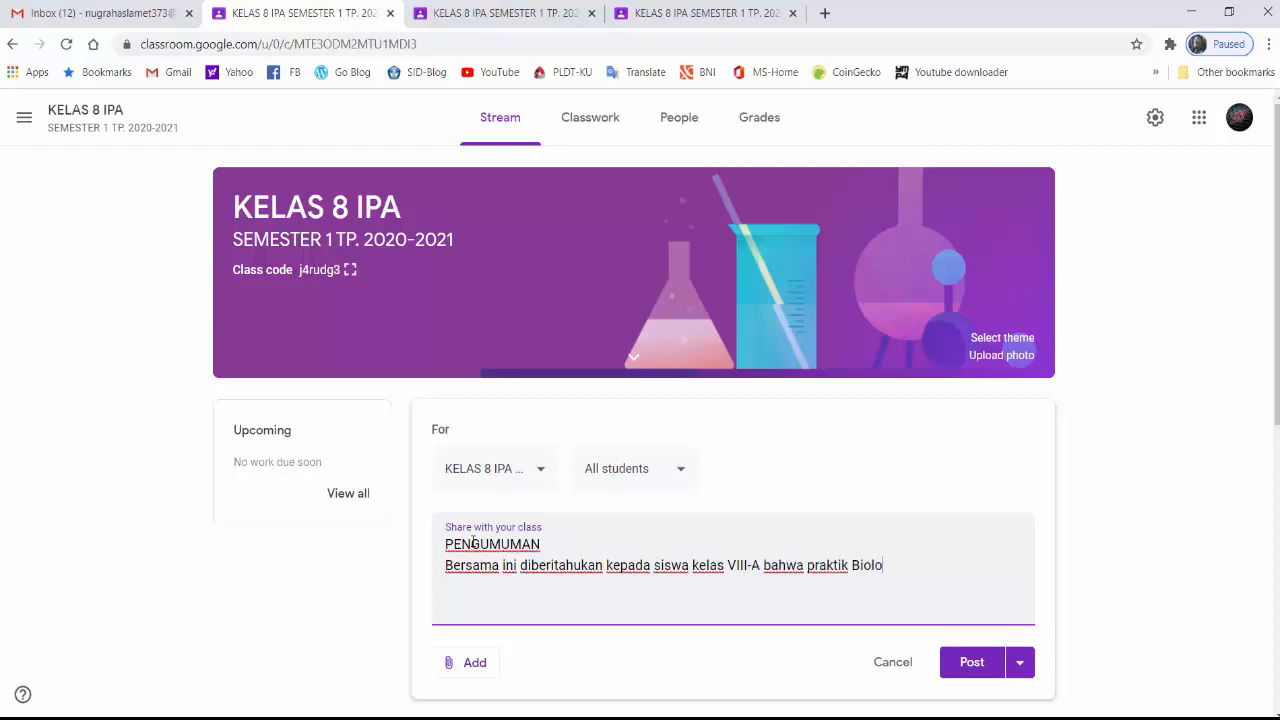
Begin the announcement body on a new line with "Bersama ini diberitahukan kepada siswa kelas VIII-A bahwa praktik Biologi akan dilaksanakan"
text(gi akan dilaksanakan)
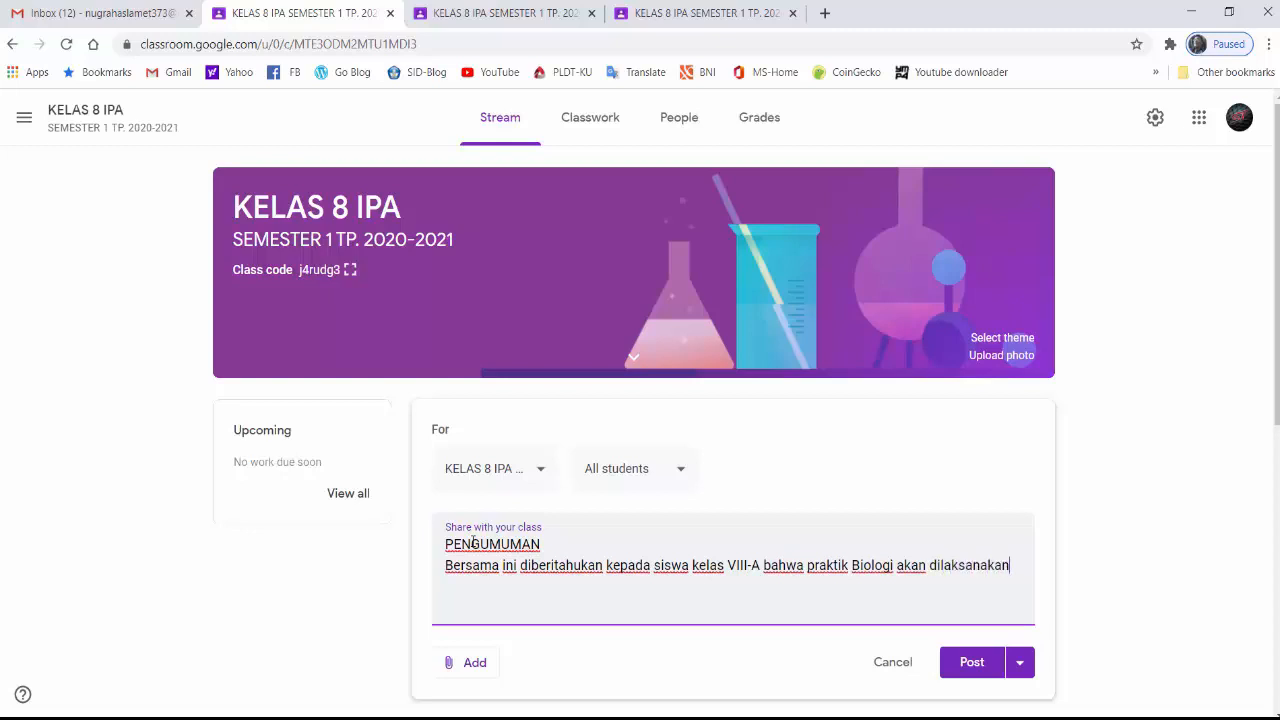
text( pada har)
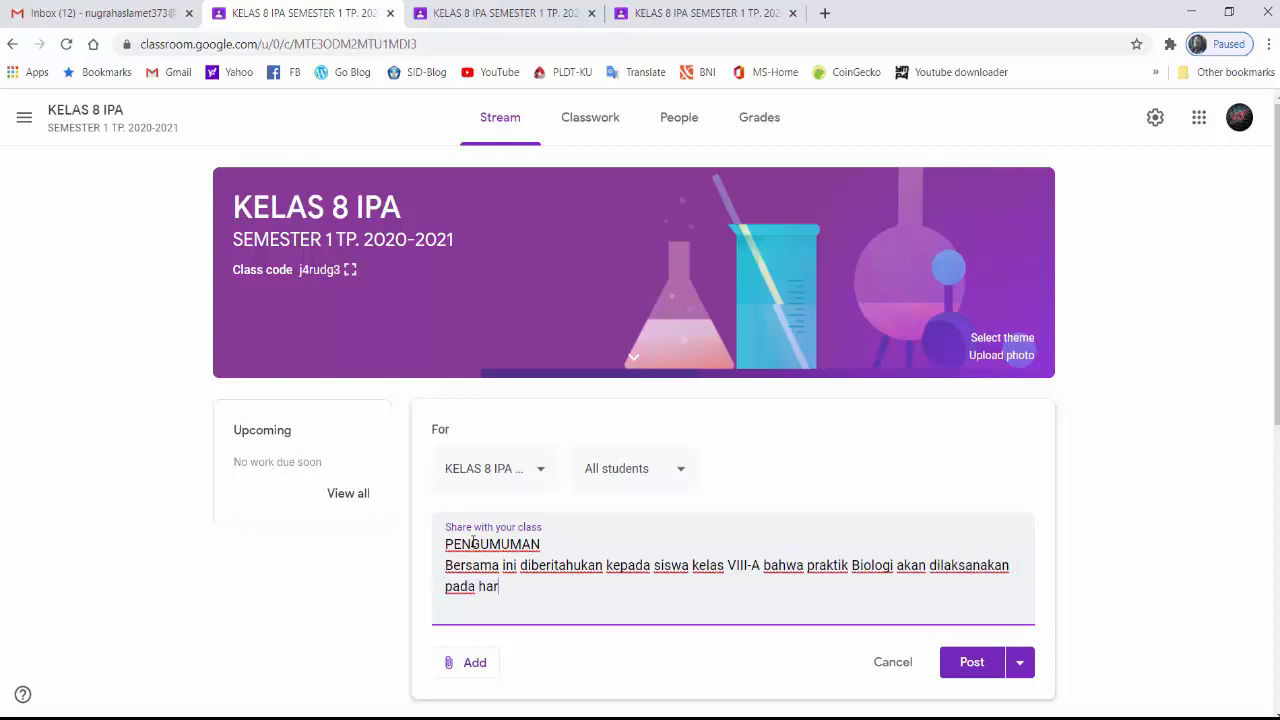
text(i Jumat tanggal )
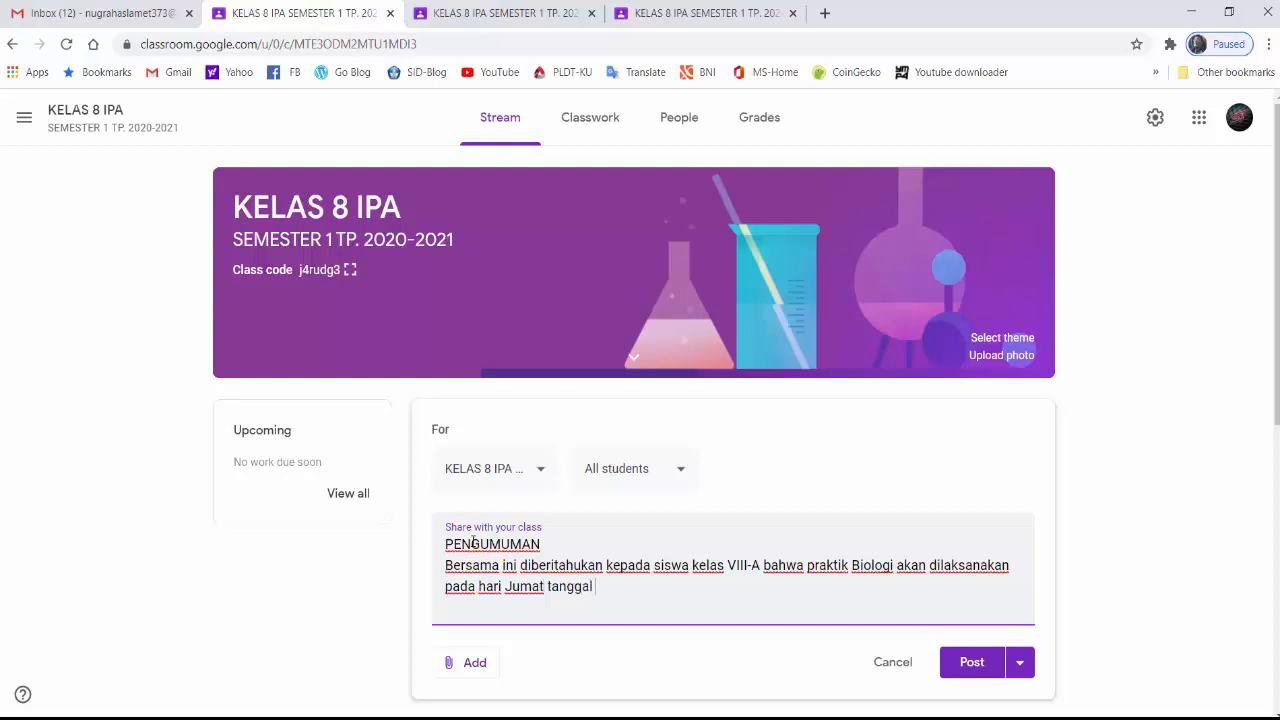
text(7 Agustus 2020)
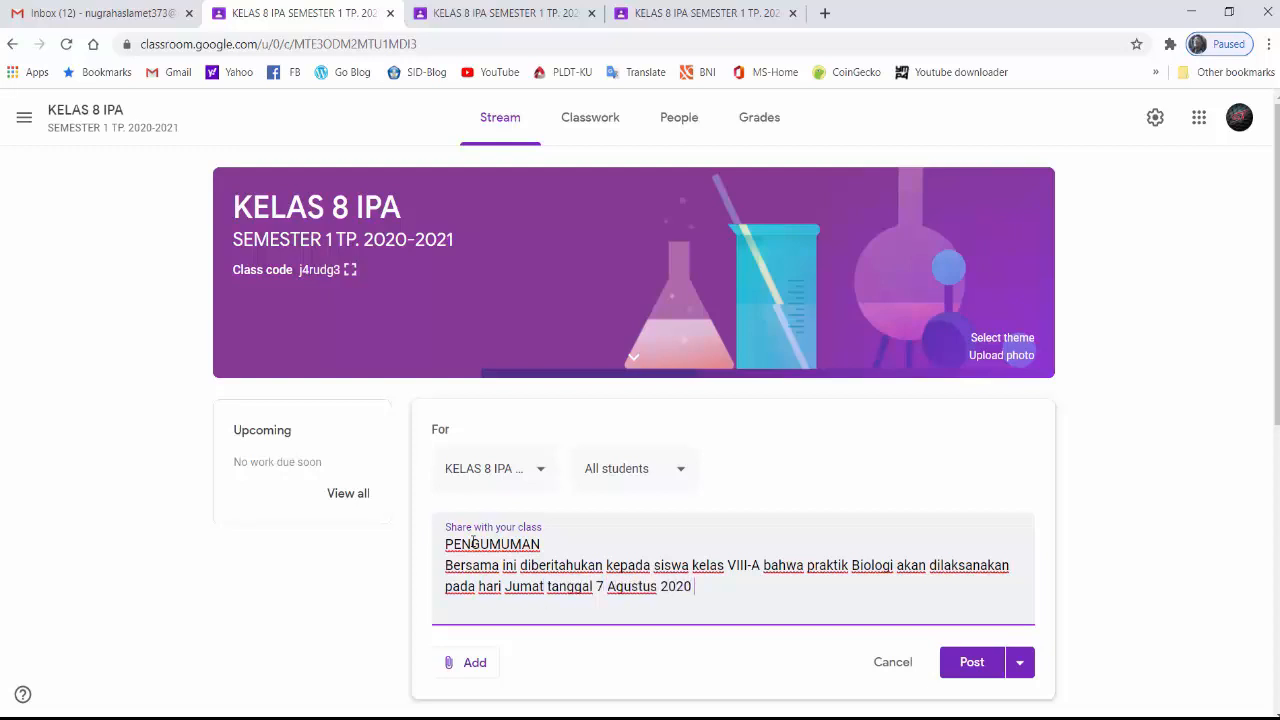
text( jam 10 WIB di ruang)
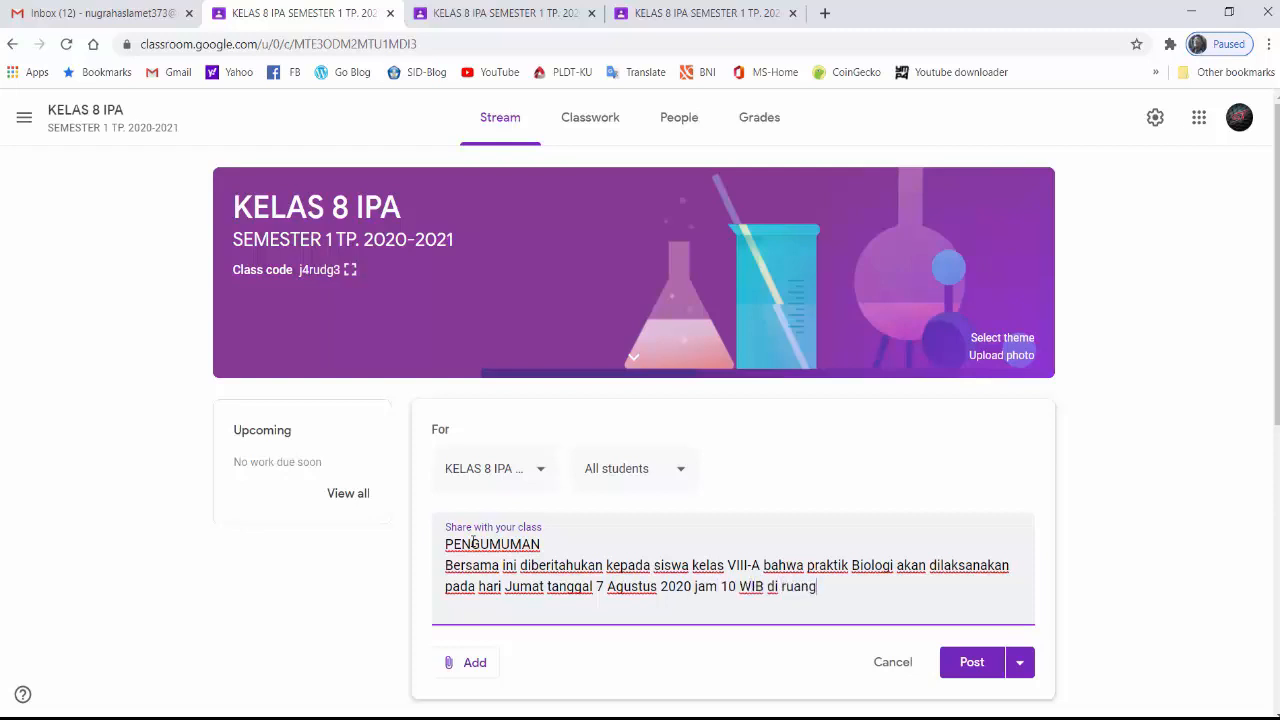
text( Laboratorium. Dimo)
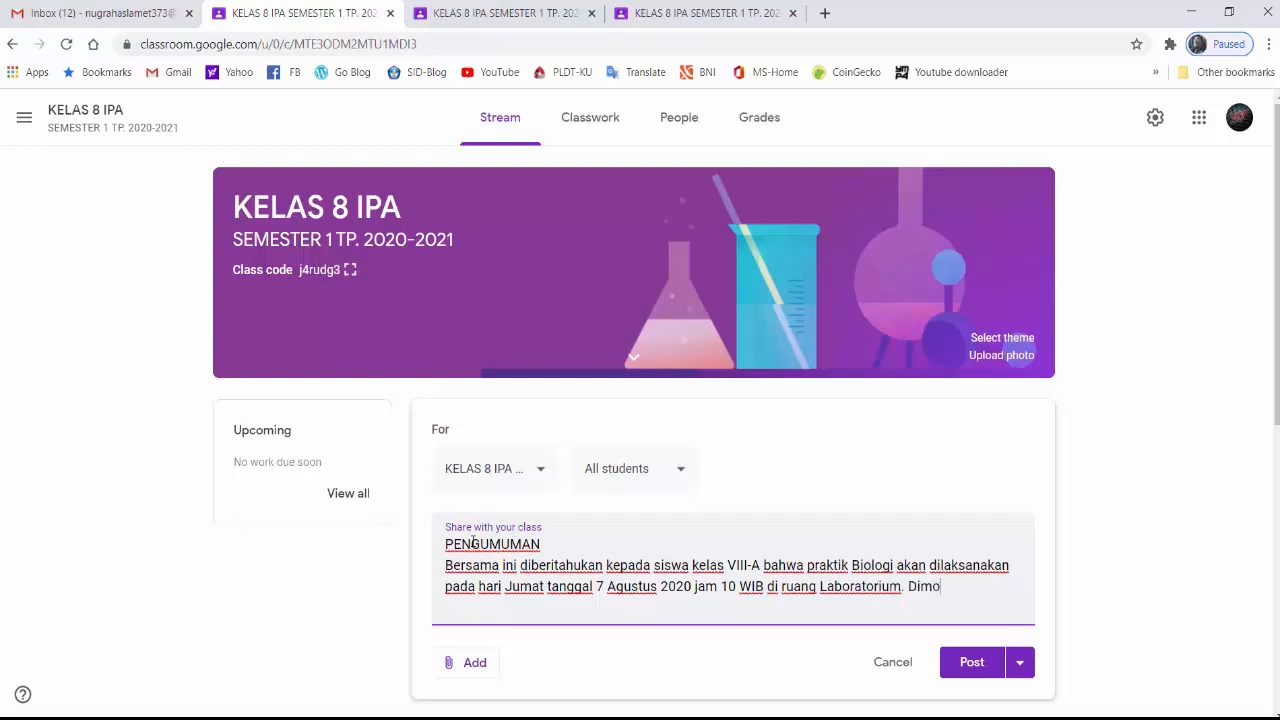
text(hon kepada )
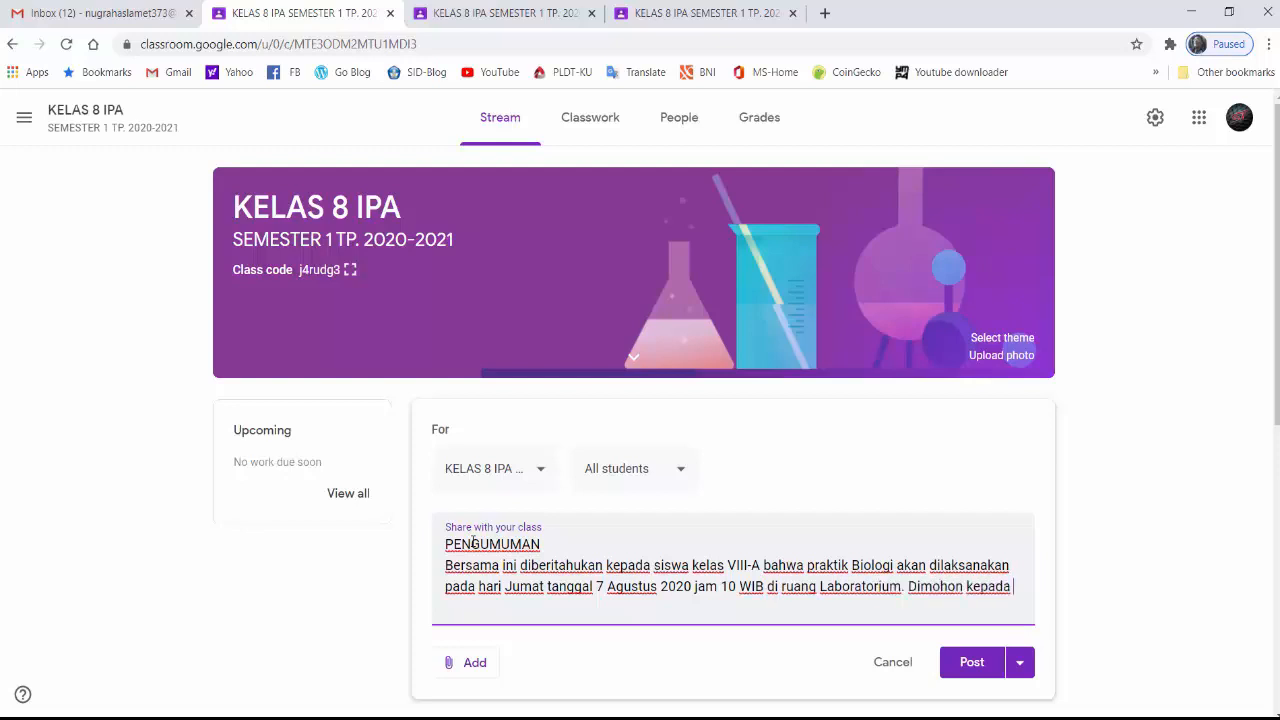
text(masing-masing kelompok  un)
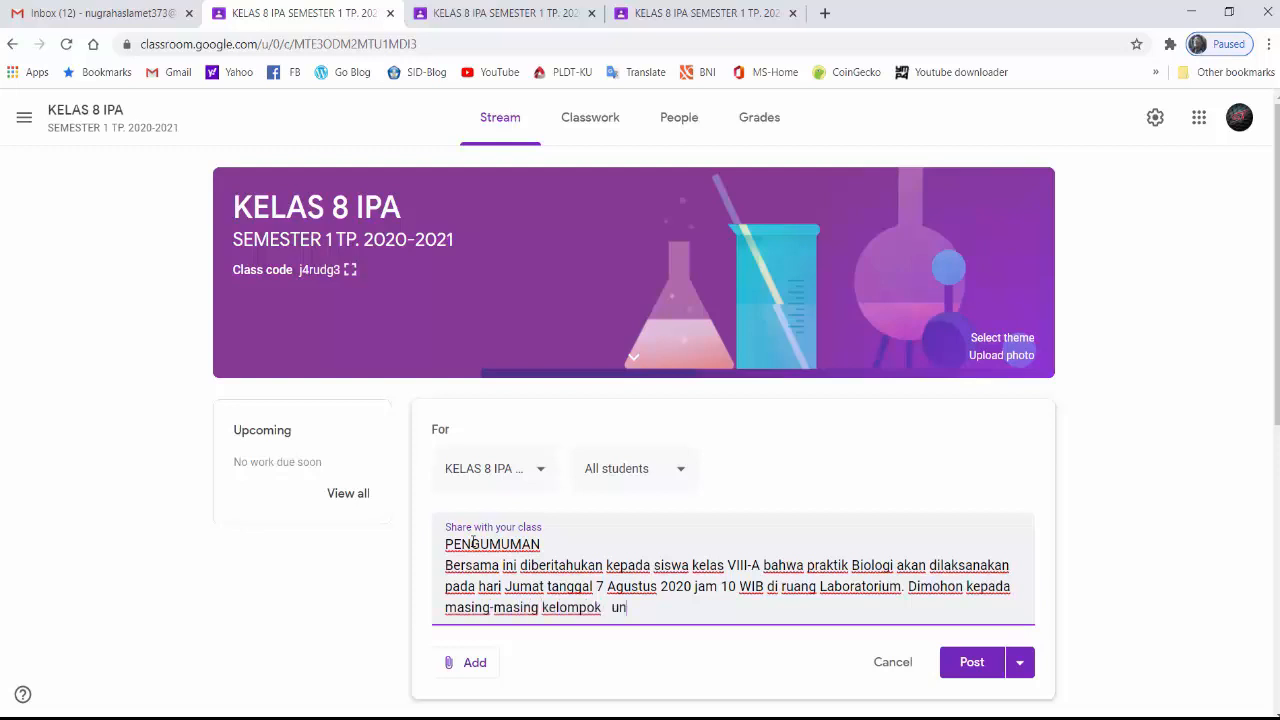
text(tuk membawa alat dan bahan)
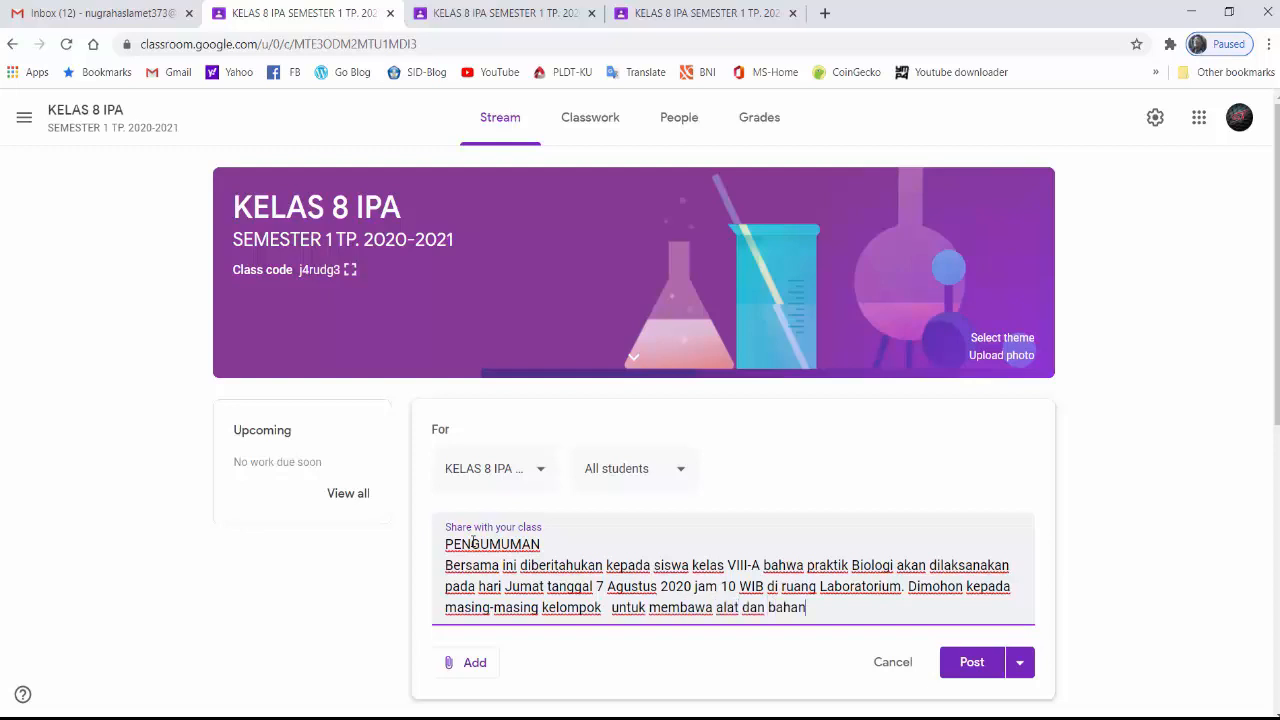
text( yang diperlukan . Kita )
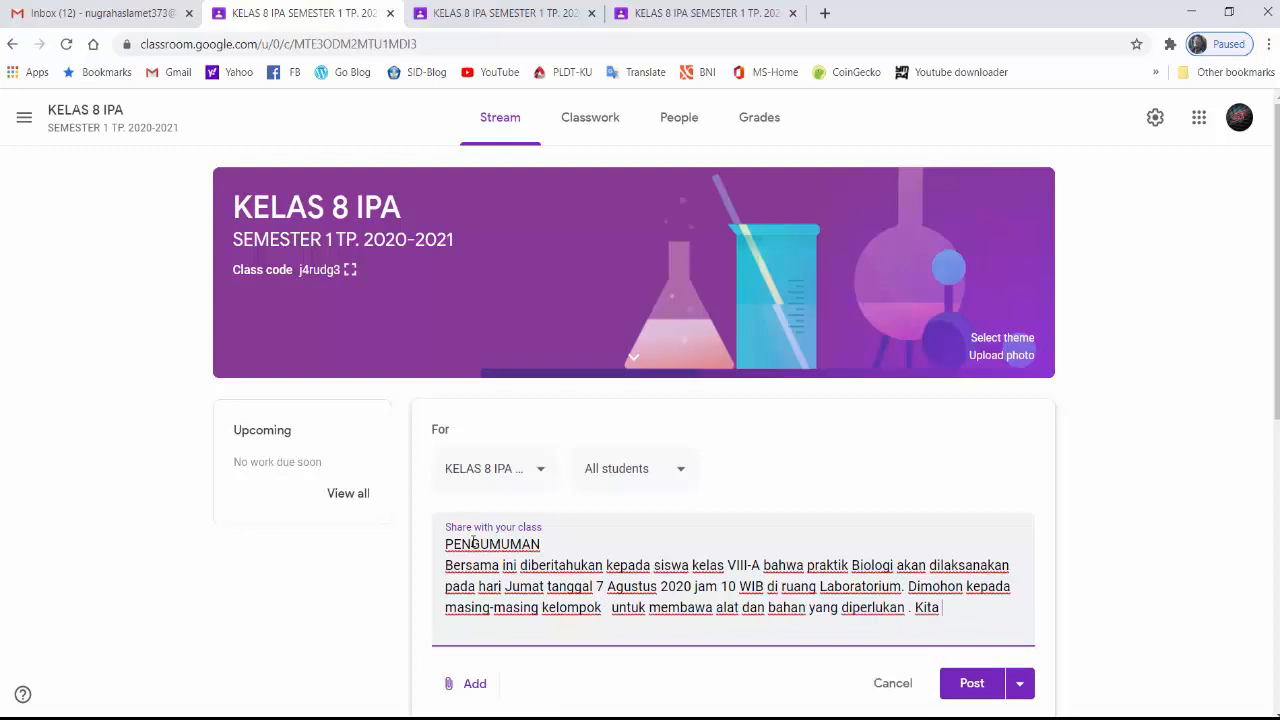
text(akan melaksanaka)
text(n p)
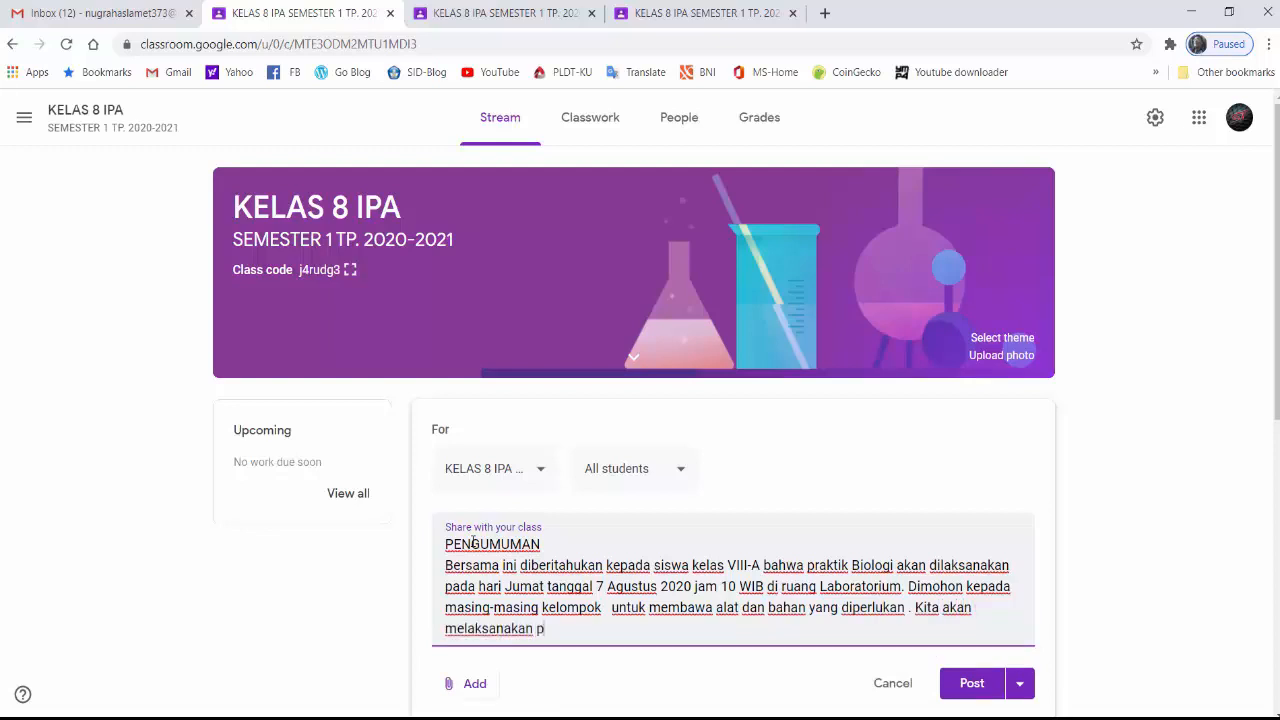
text(raktik membuat "MODEL" persendi)
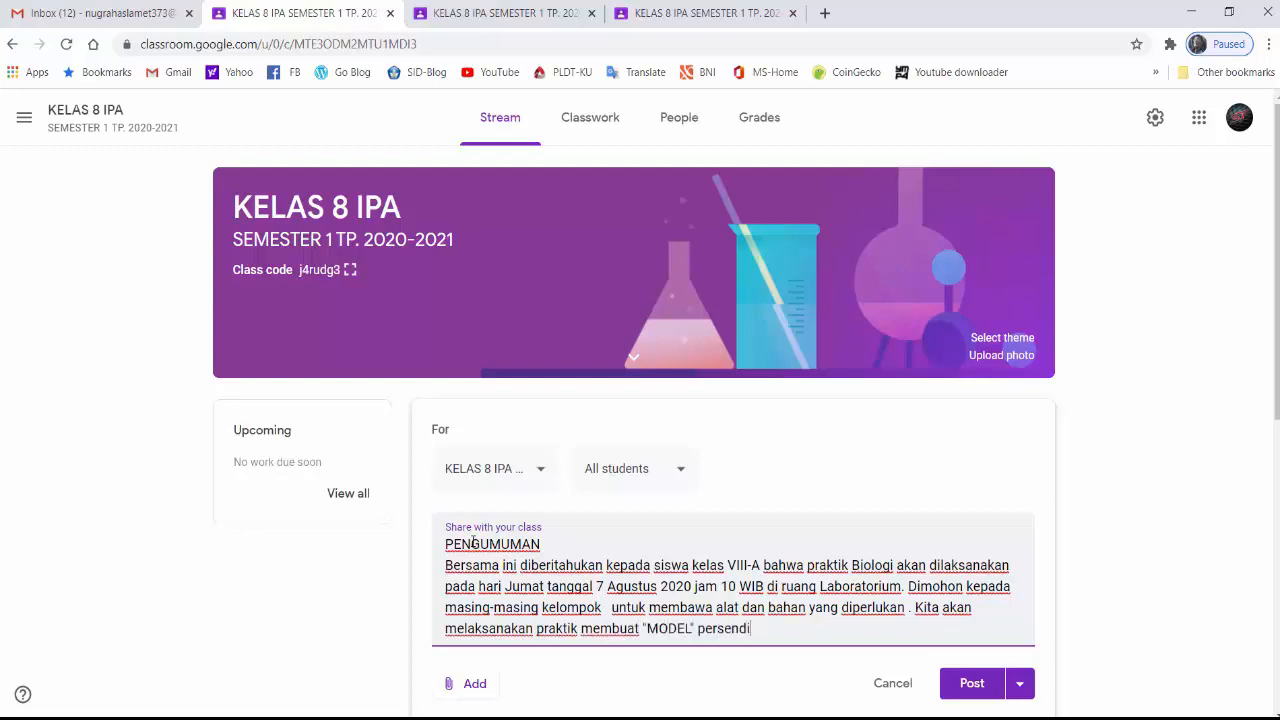
text(an pada lenga)
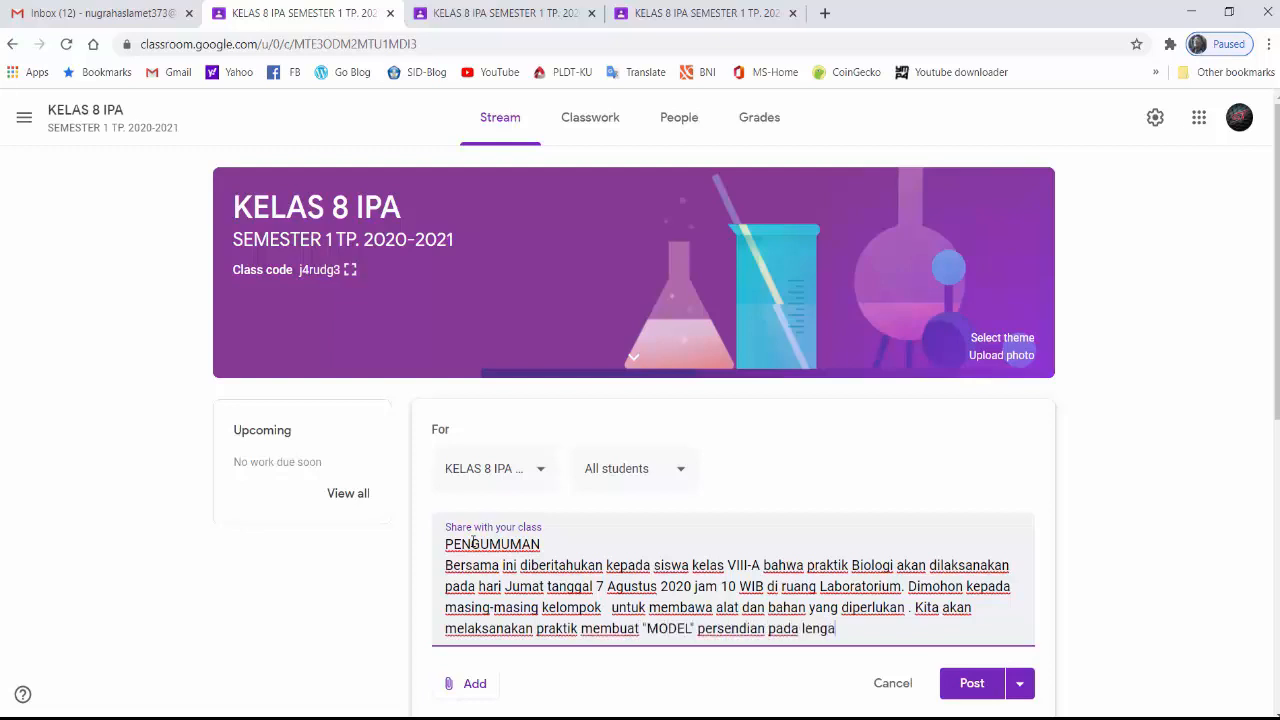
text(n dan sekali)
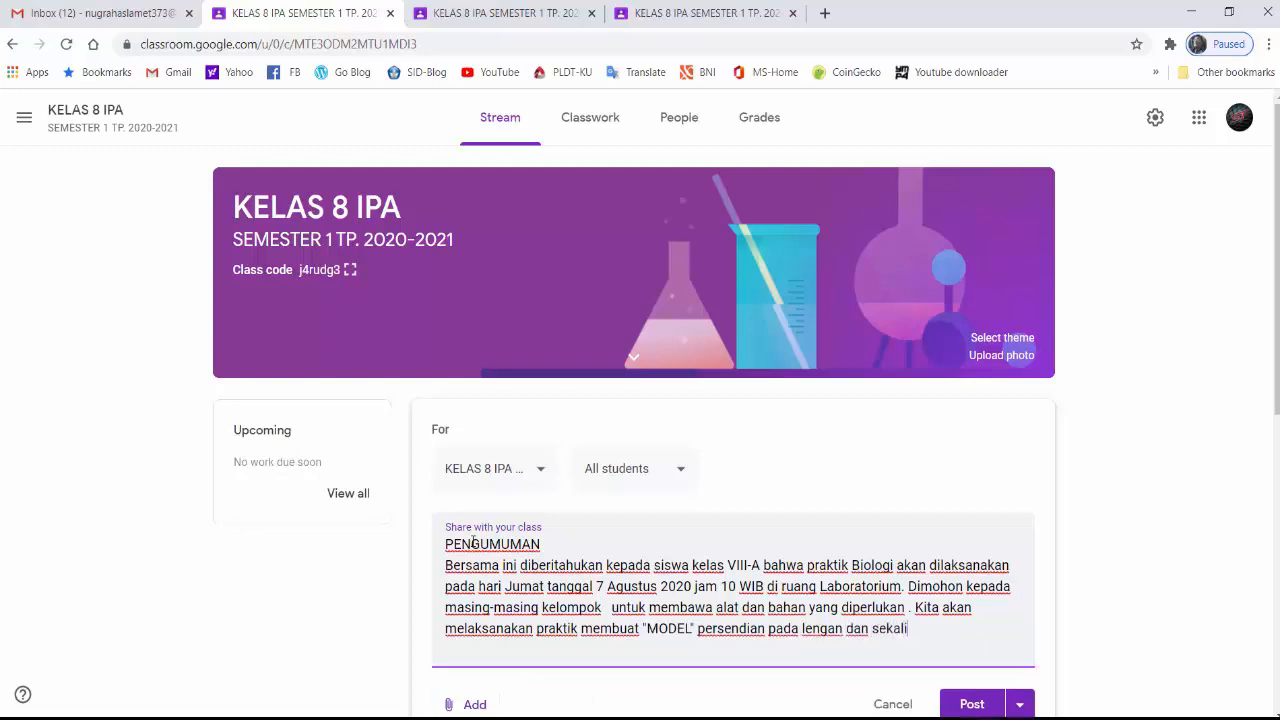
text(gus model ger)
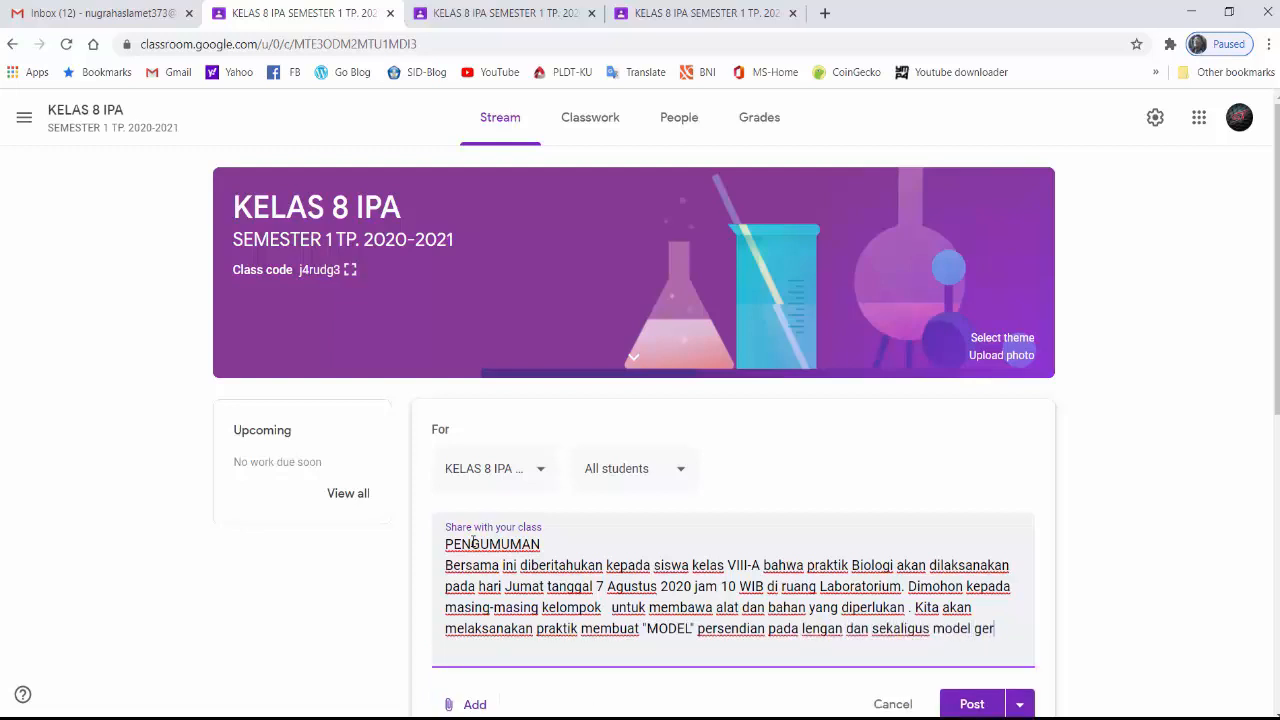
text(akan antag)
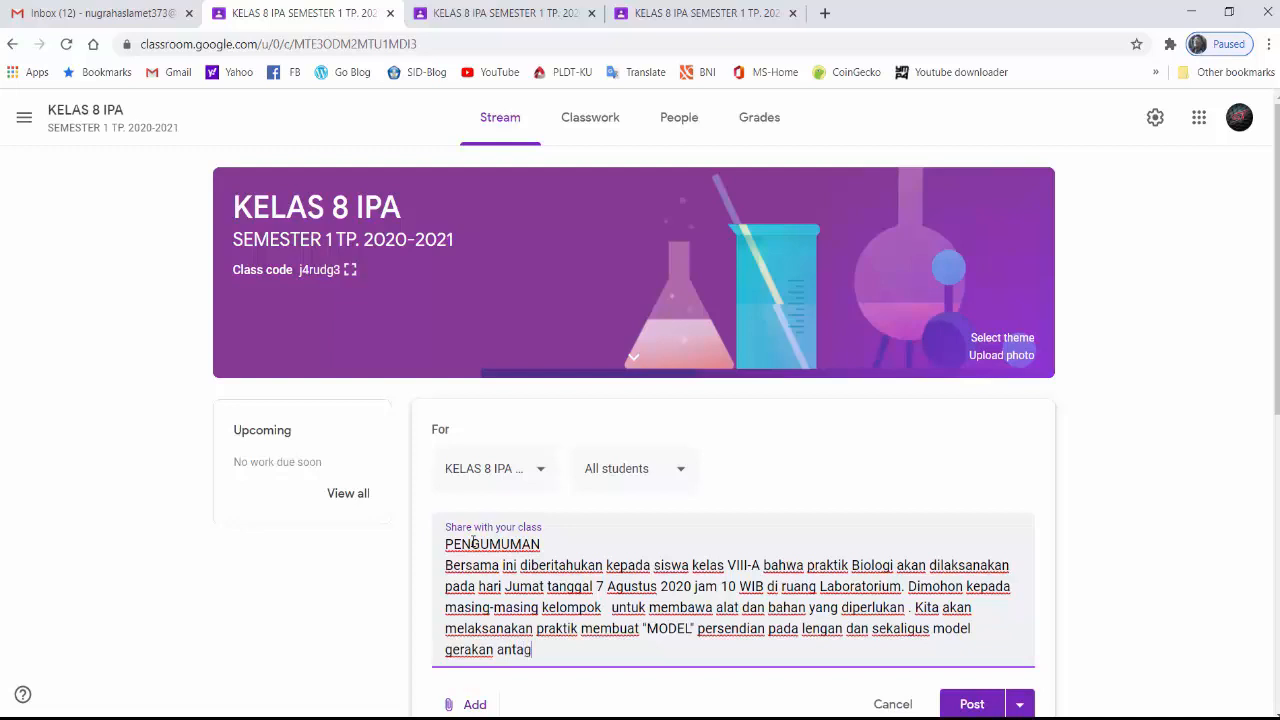
text(onis pada otot bisep dan )
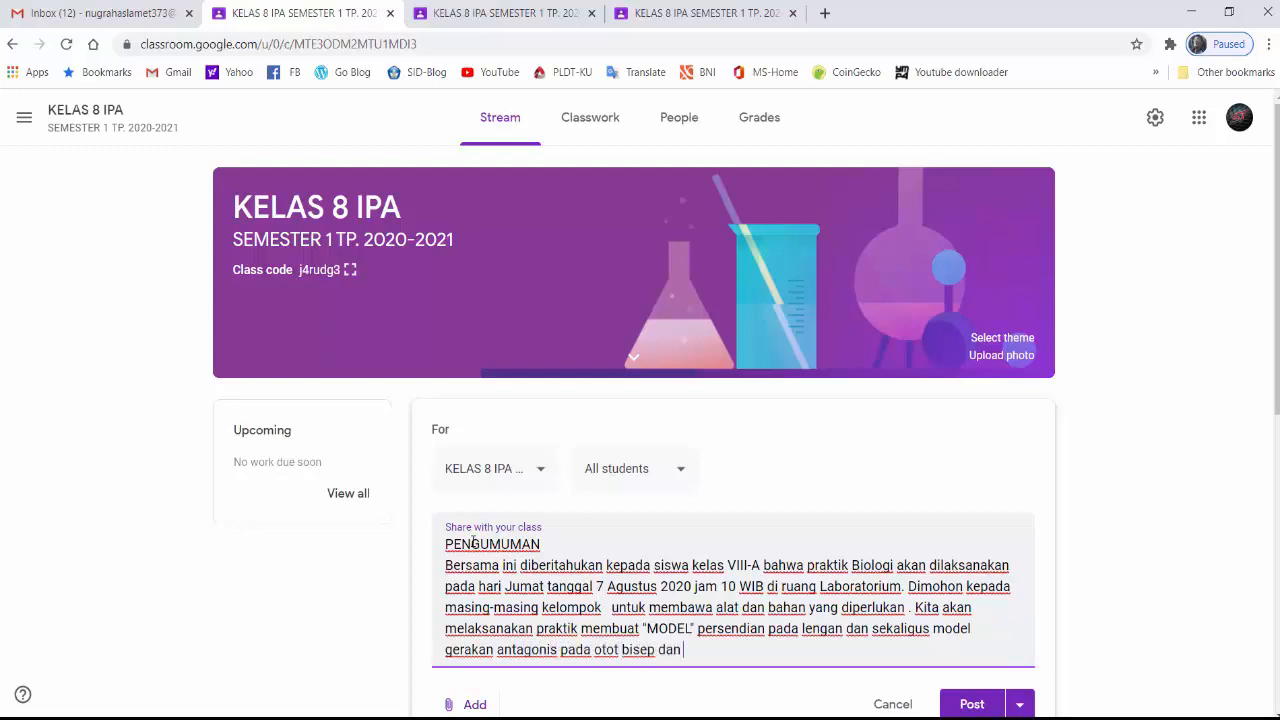
text(otot trisep . Silahkan li)
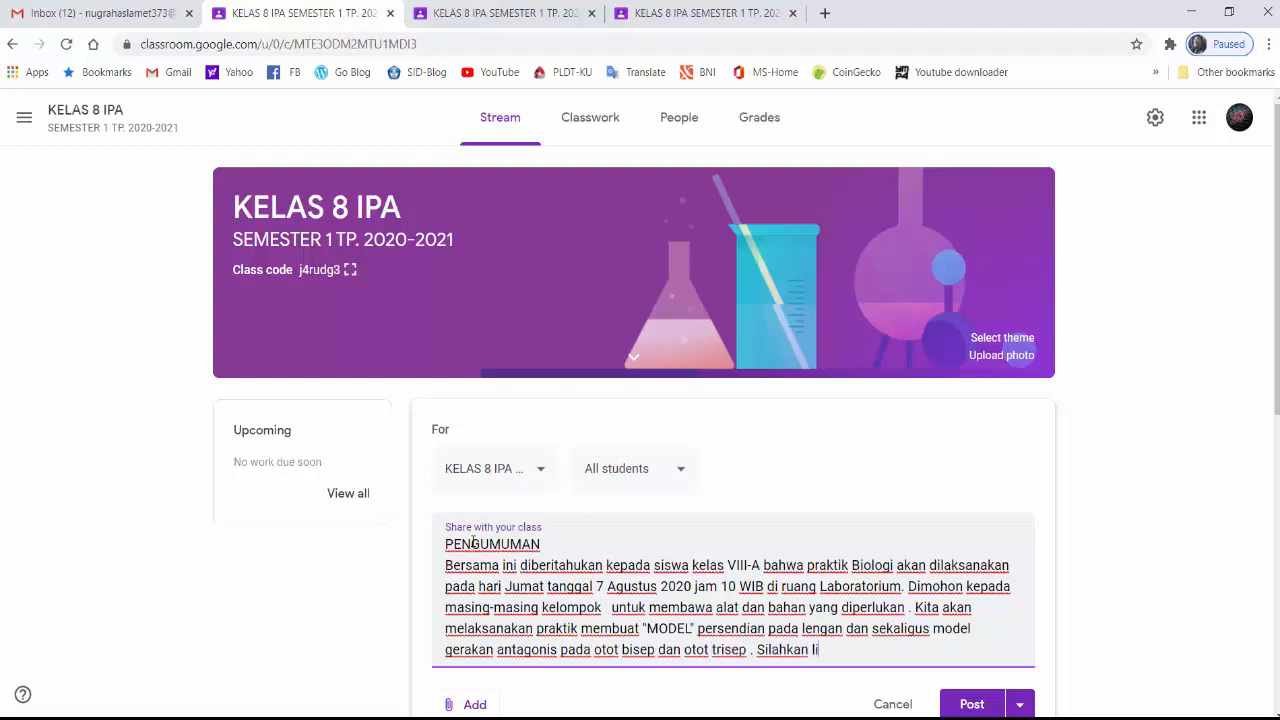
text(hat pada gambar !)
Finish the announcement text with "sekaligus model gerakan antagonis pada otot bisep dan otot trisep . Silahkan lihat pada gambar !"
key(Return)
Attach the image "Persendian dan otot pada tangan" from the Pictures subfolder "1. Google classroom No 5" as an uploaded file
scroll(450, 567, down, 2)
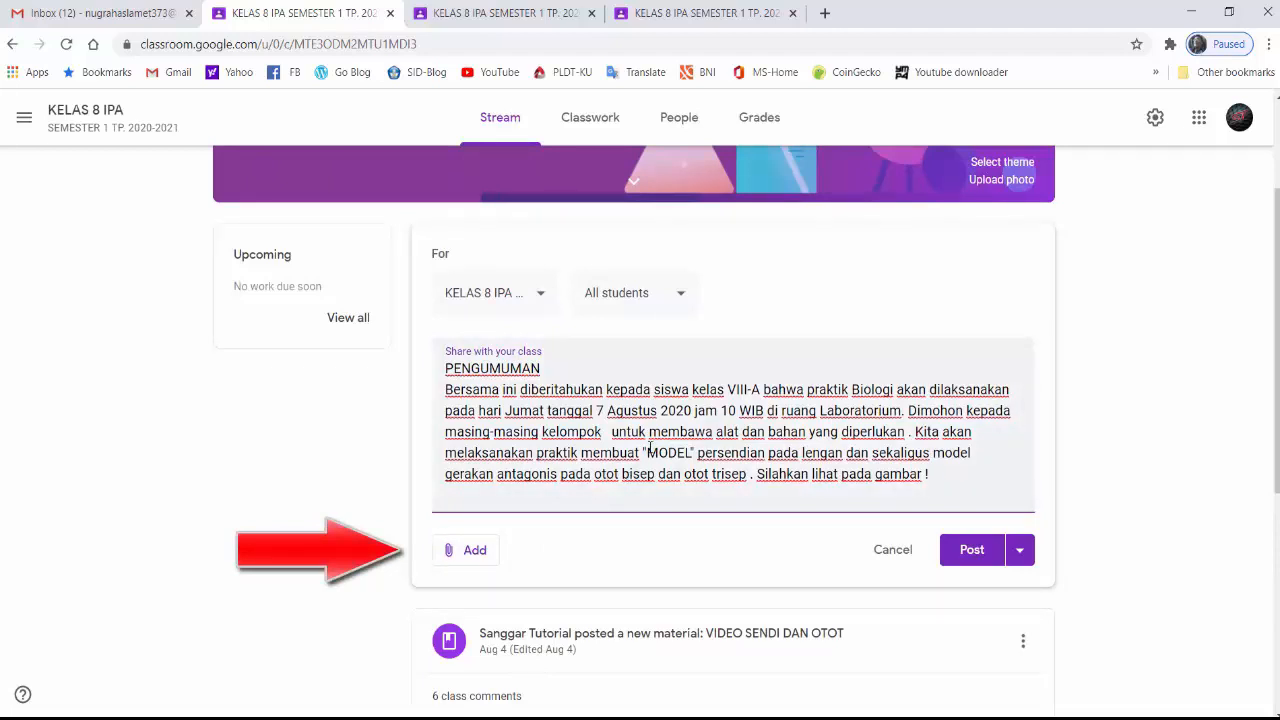
click(475, 550)
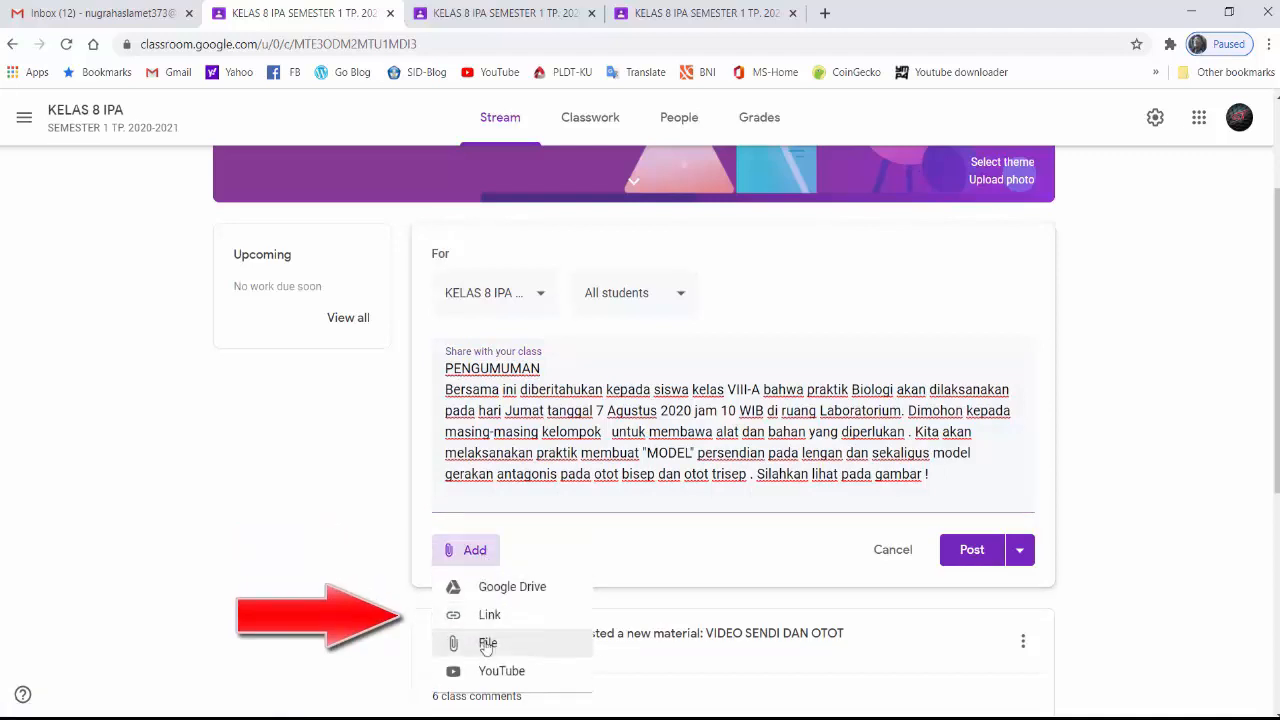
click(487, 646)
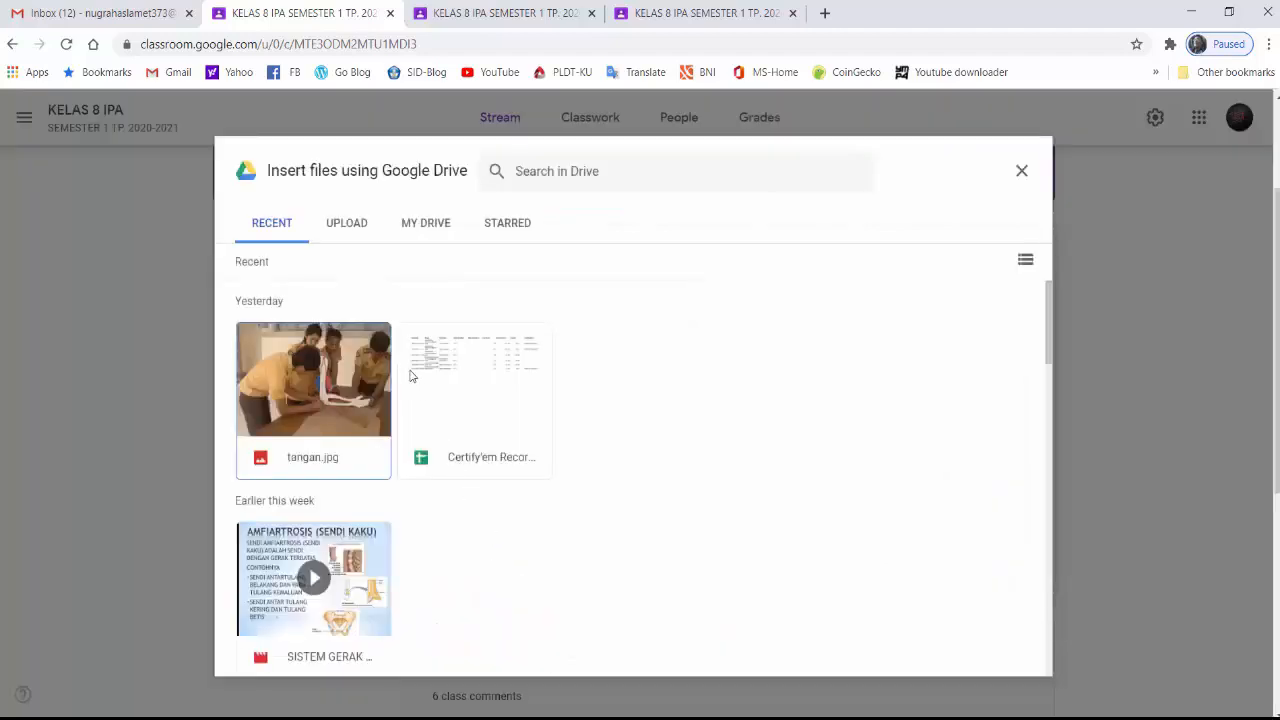
click(355, 232)
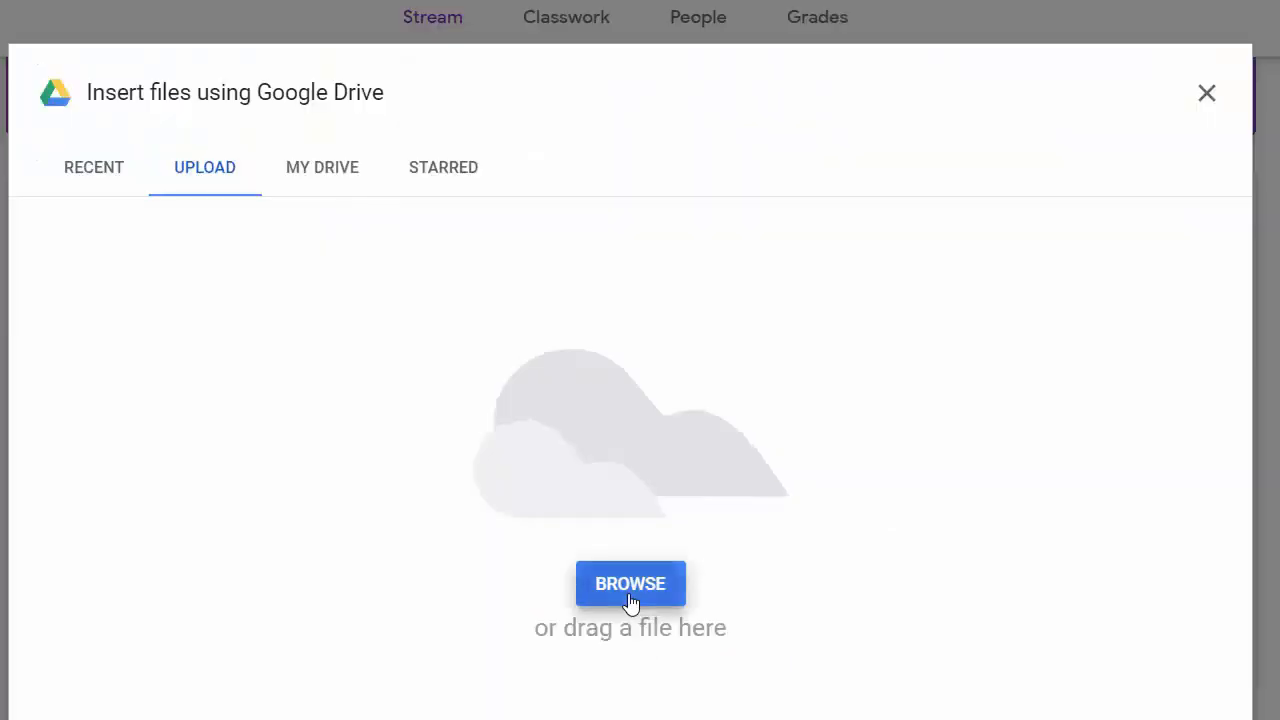
click(633, 516)
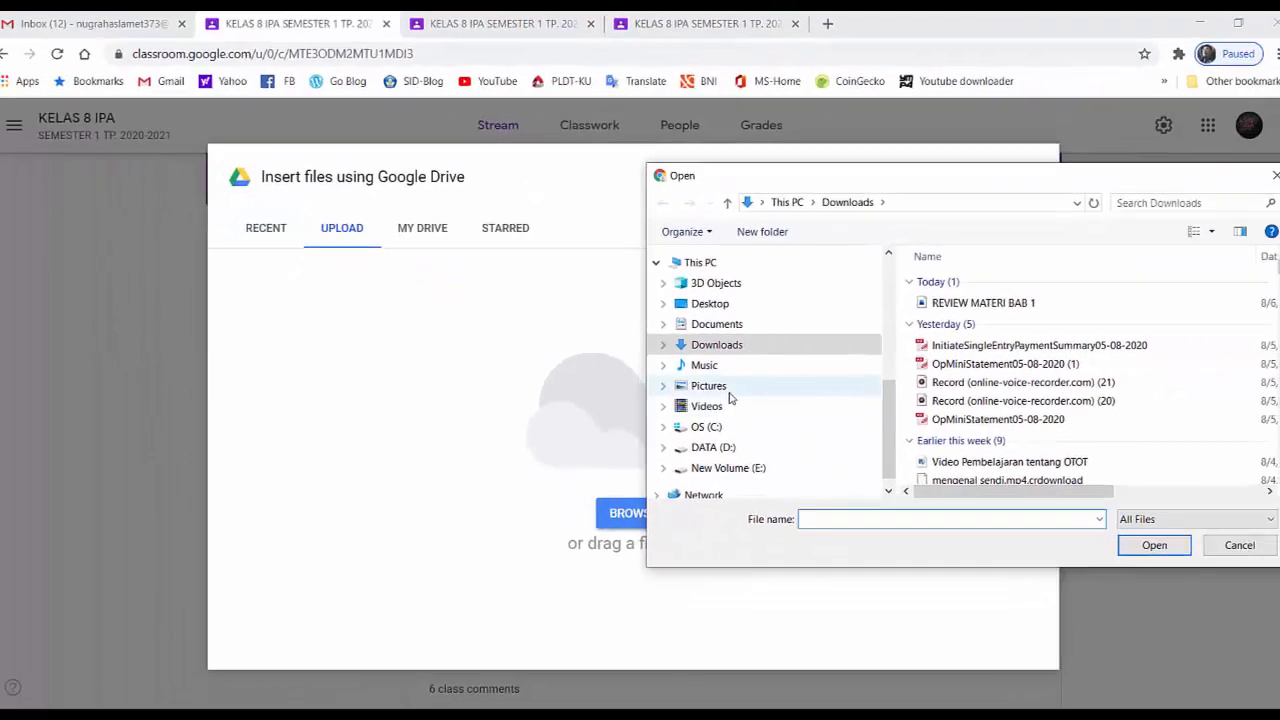
click(863, 397)
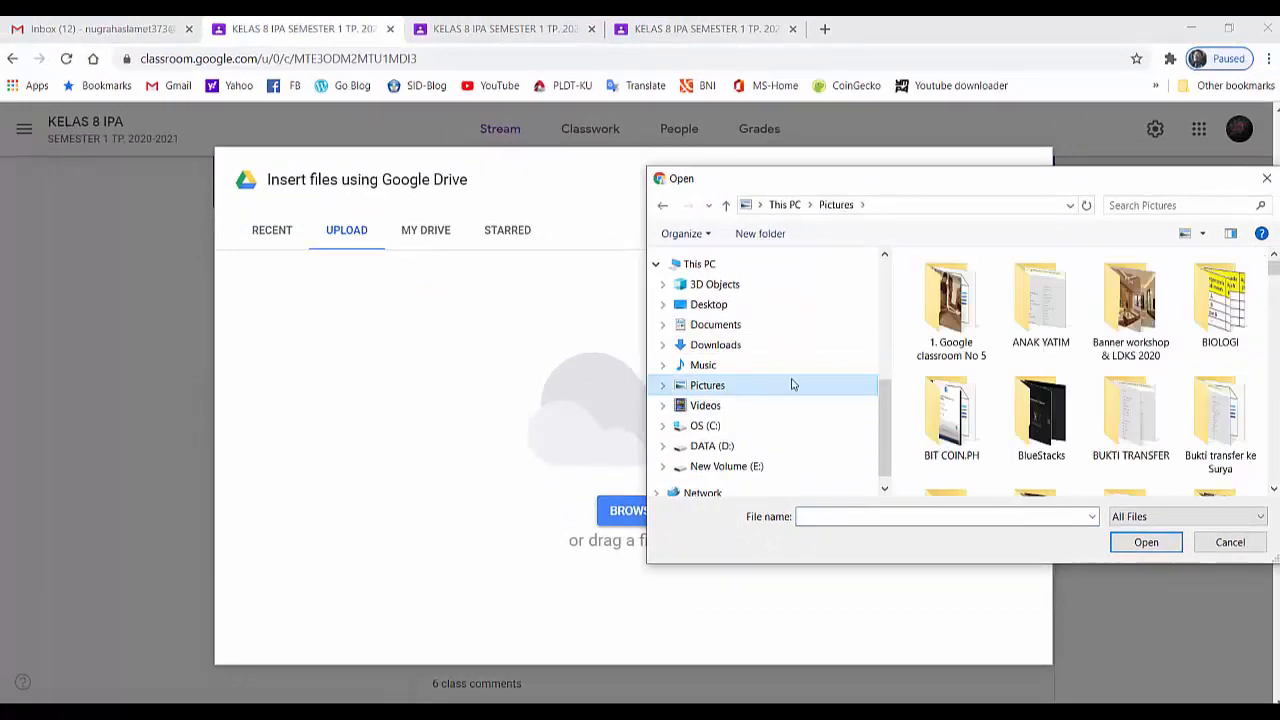
double_click(962, 338)
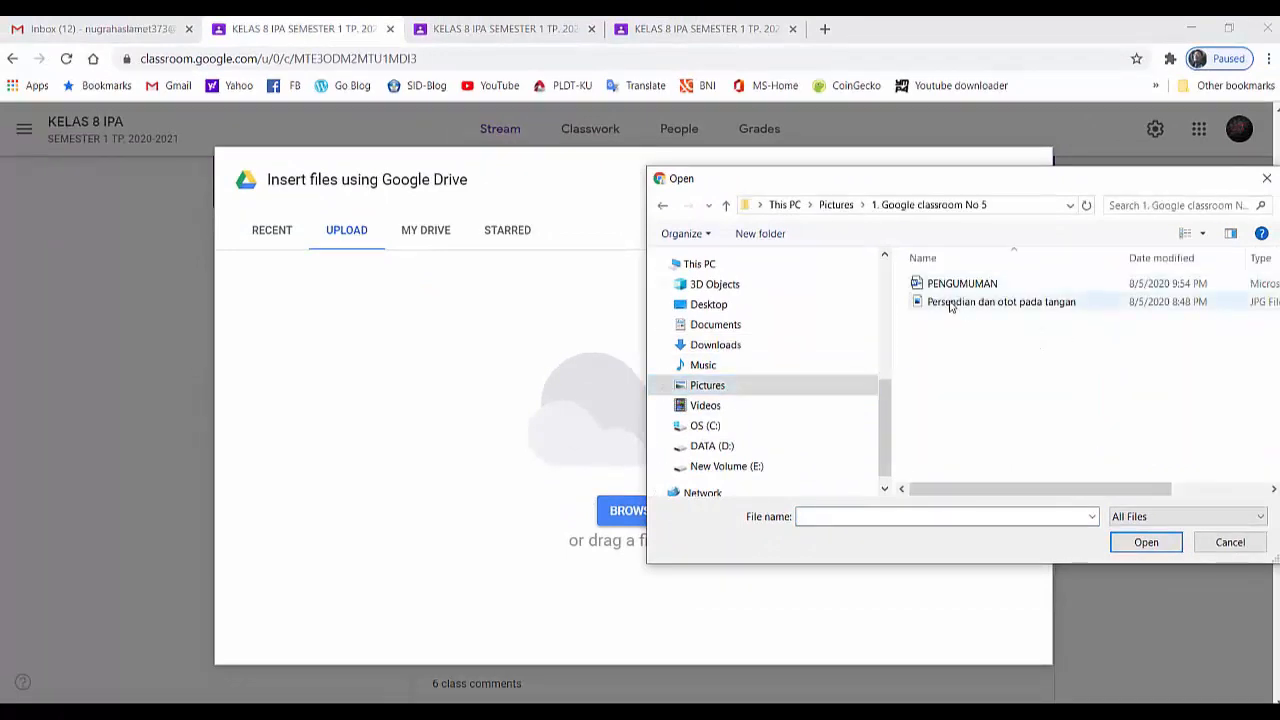
double_click(950, 302)
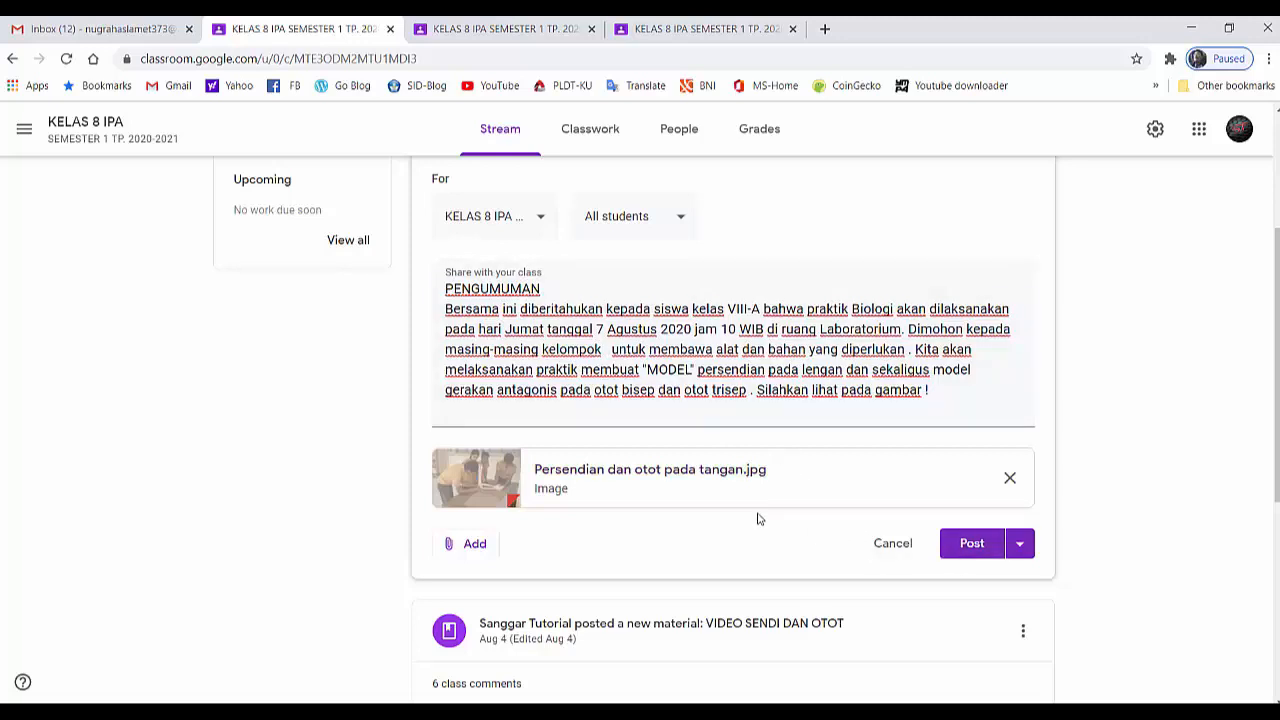
Check which classes and which students are selected as recipients of the announcement
click(541, 227)
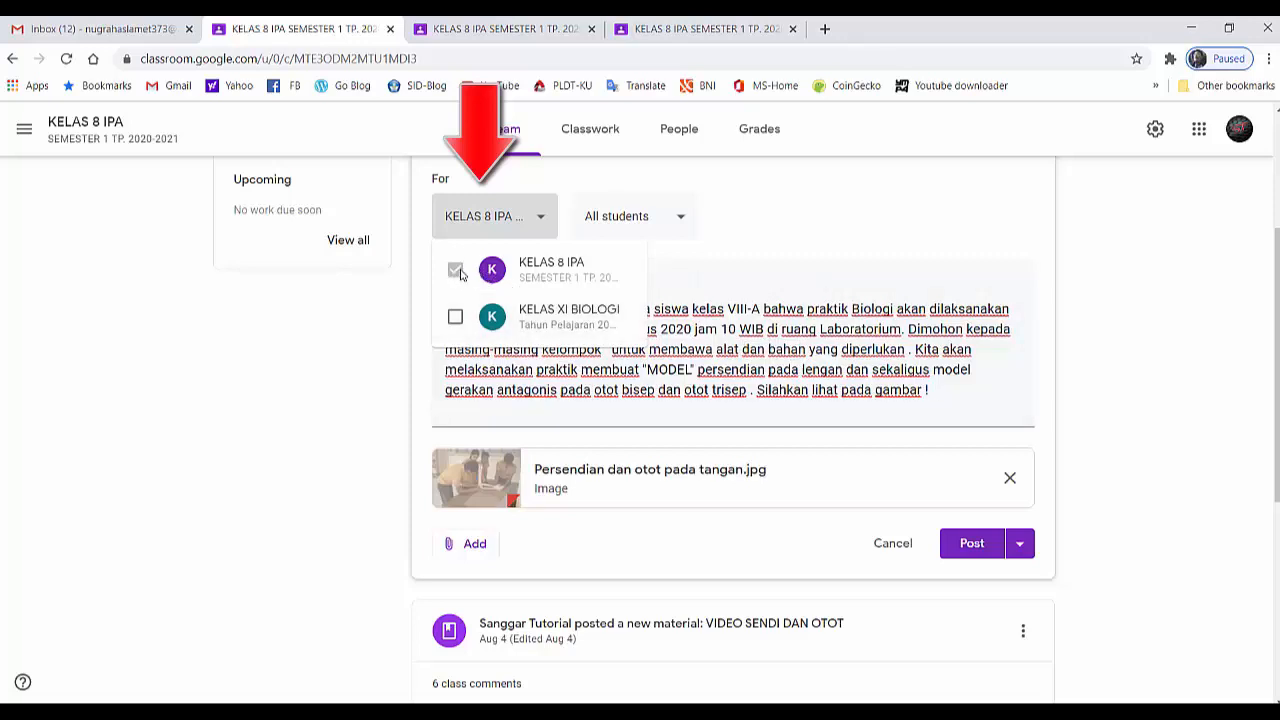
click(680, 255)
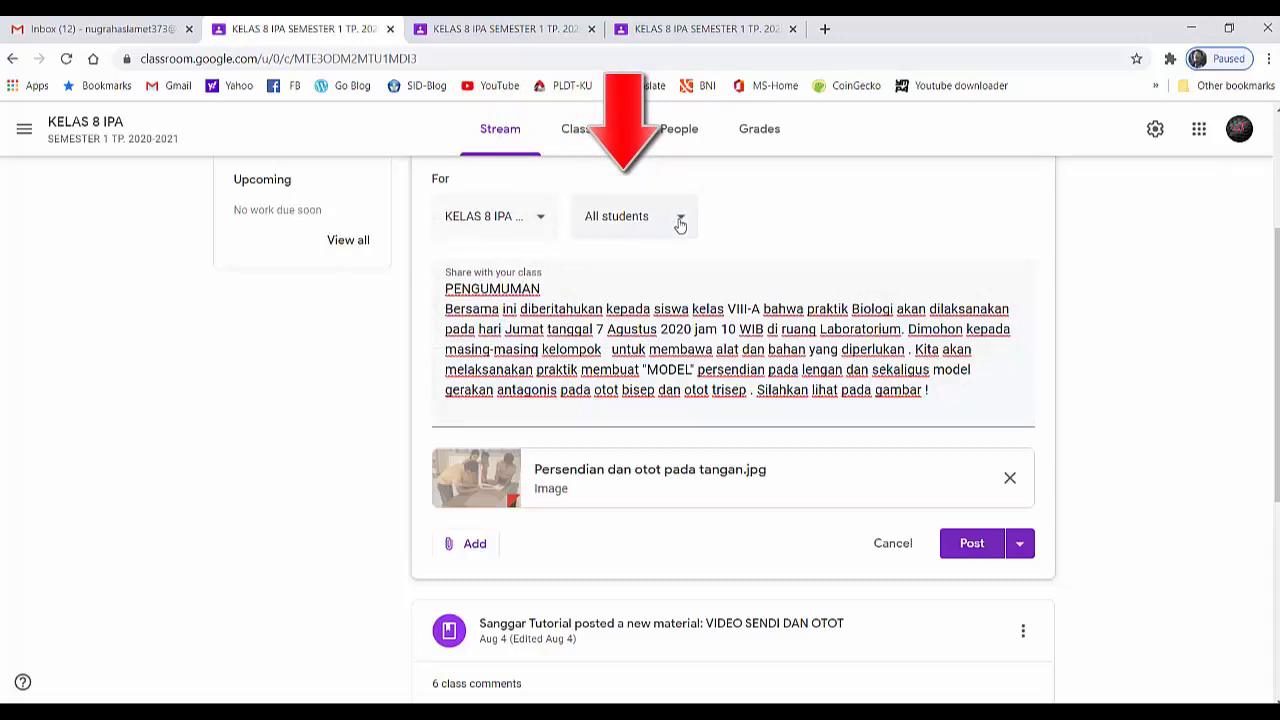
click(680, 222)
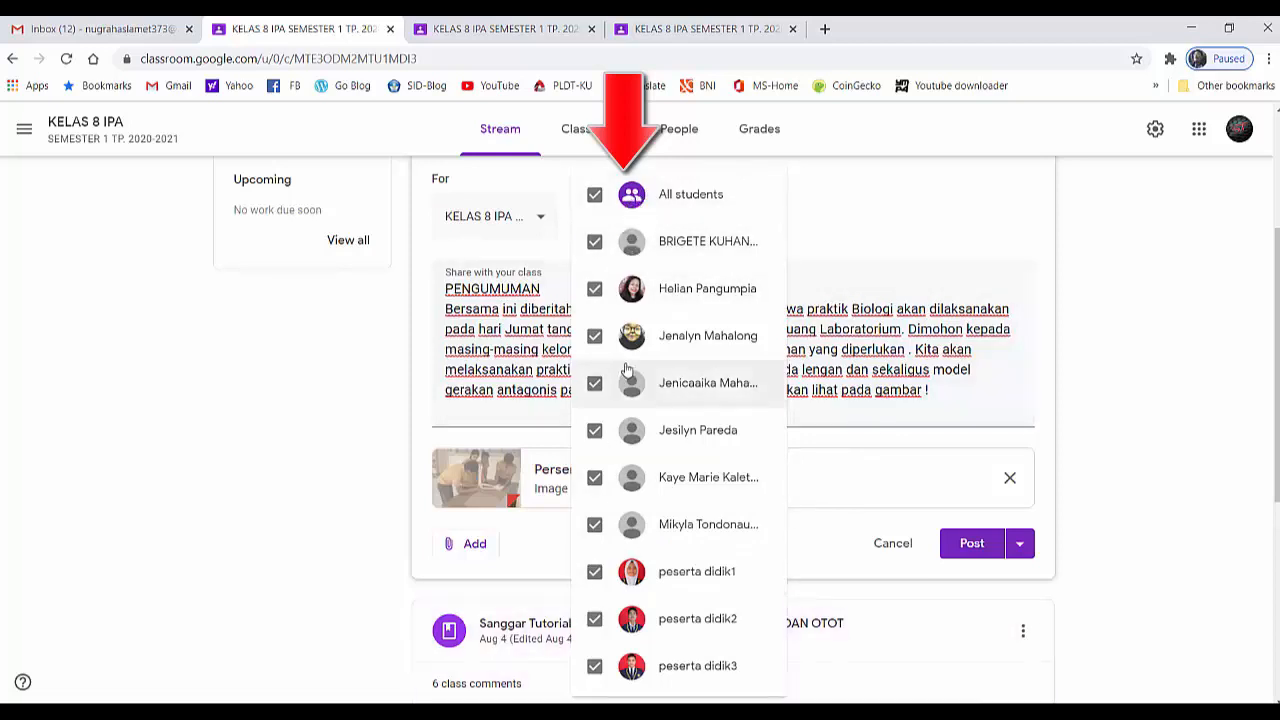
Keep all students selected as recipients and post the announcement to the class immediately
click(594, 195)
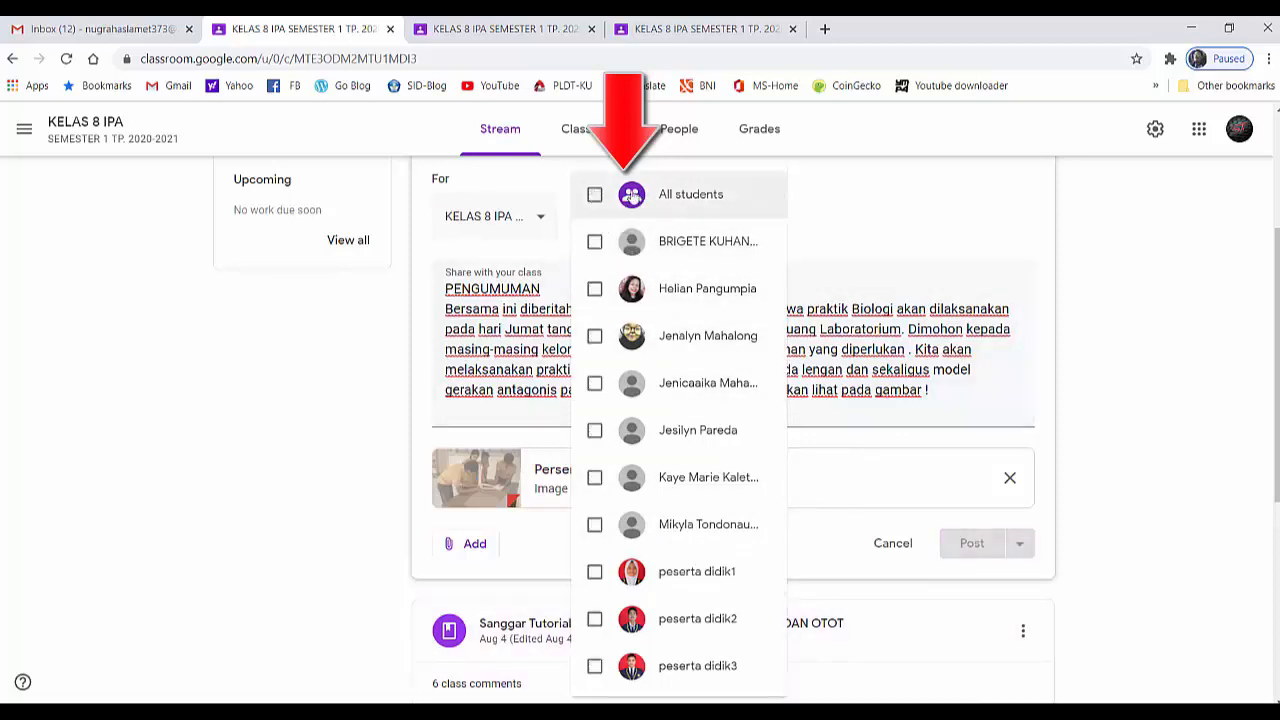
click(594, 196)
click(876, 201)
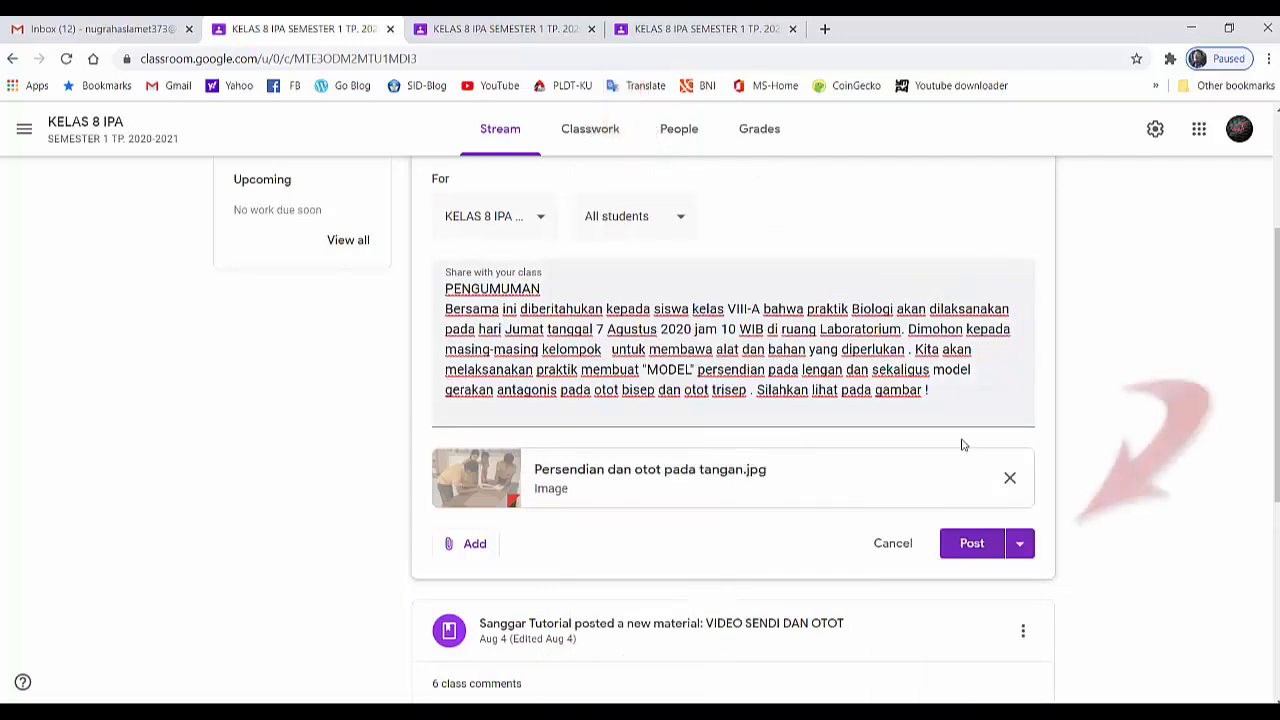
click(1019, 548)
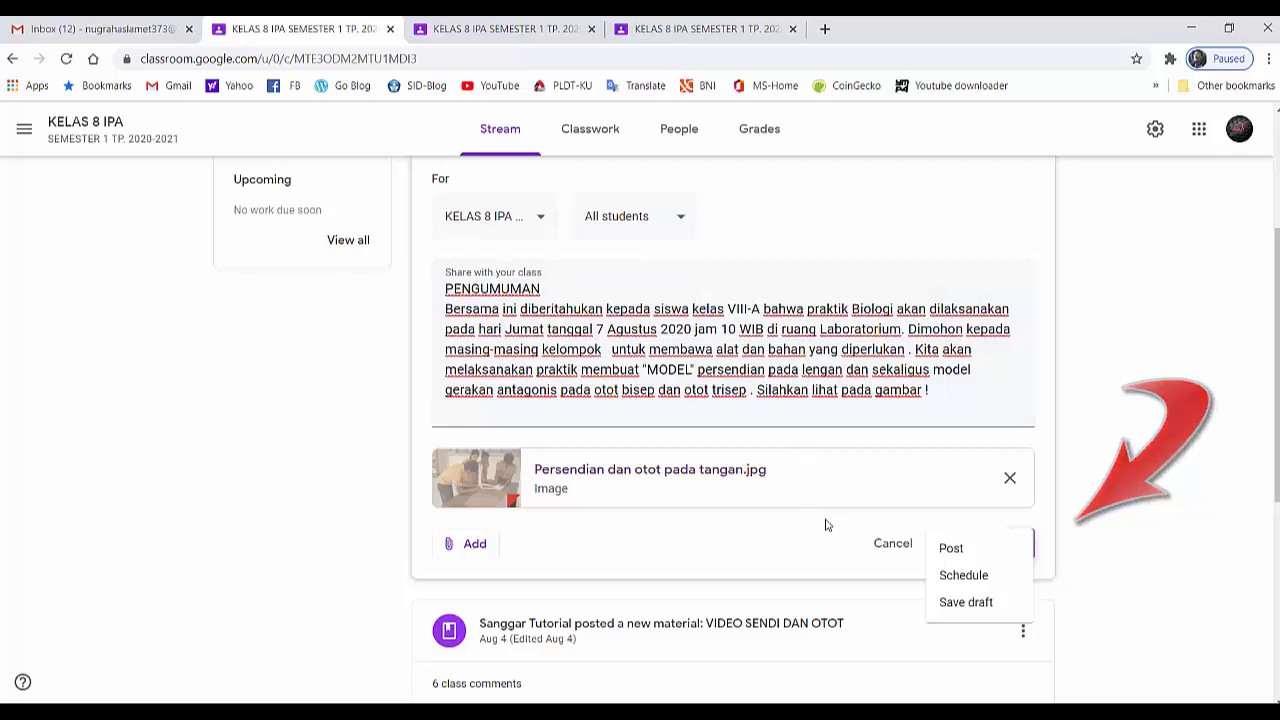
click(945, 549)
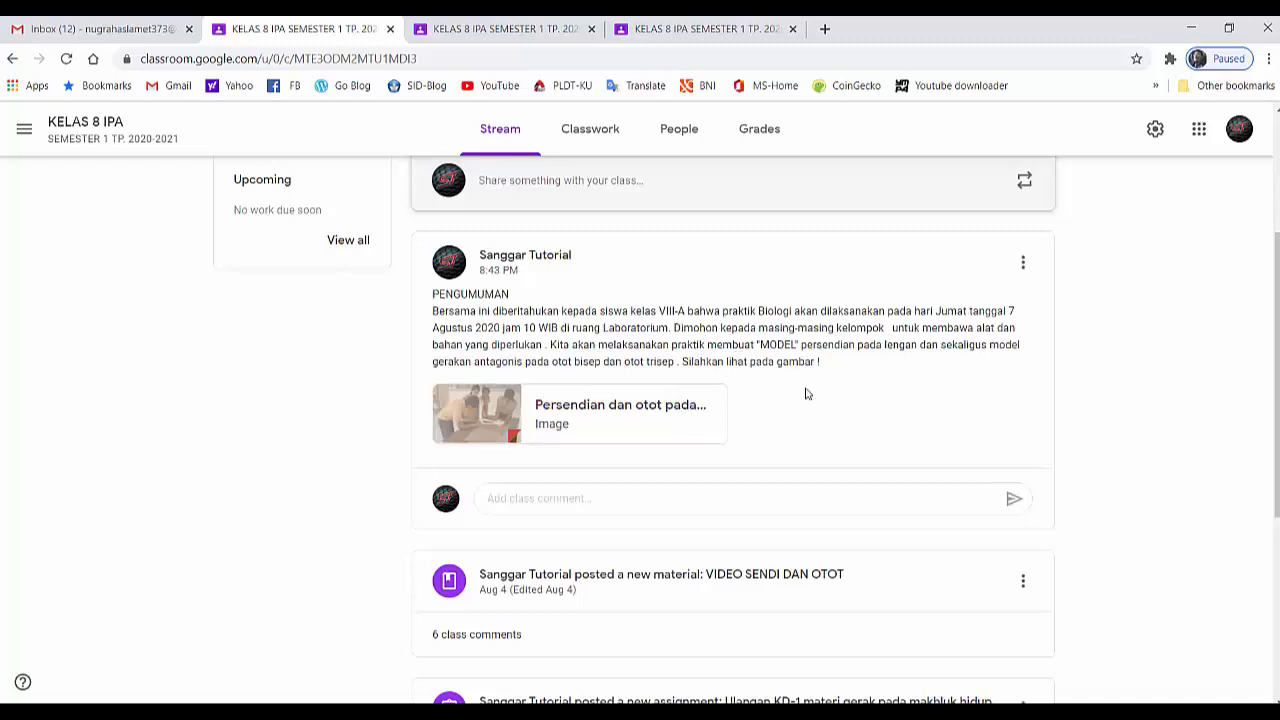
Switch to the first student account, open KELAS 8 IPA, and check the announcement and sharing area in its stream
scroll(820, 405, up, 2)
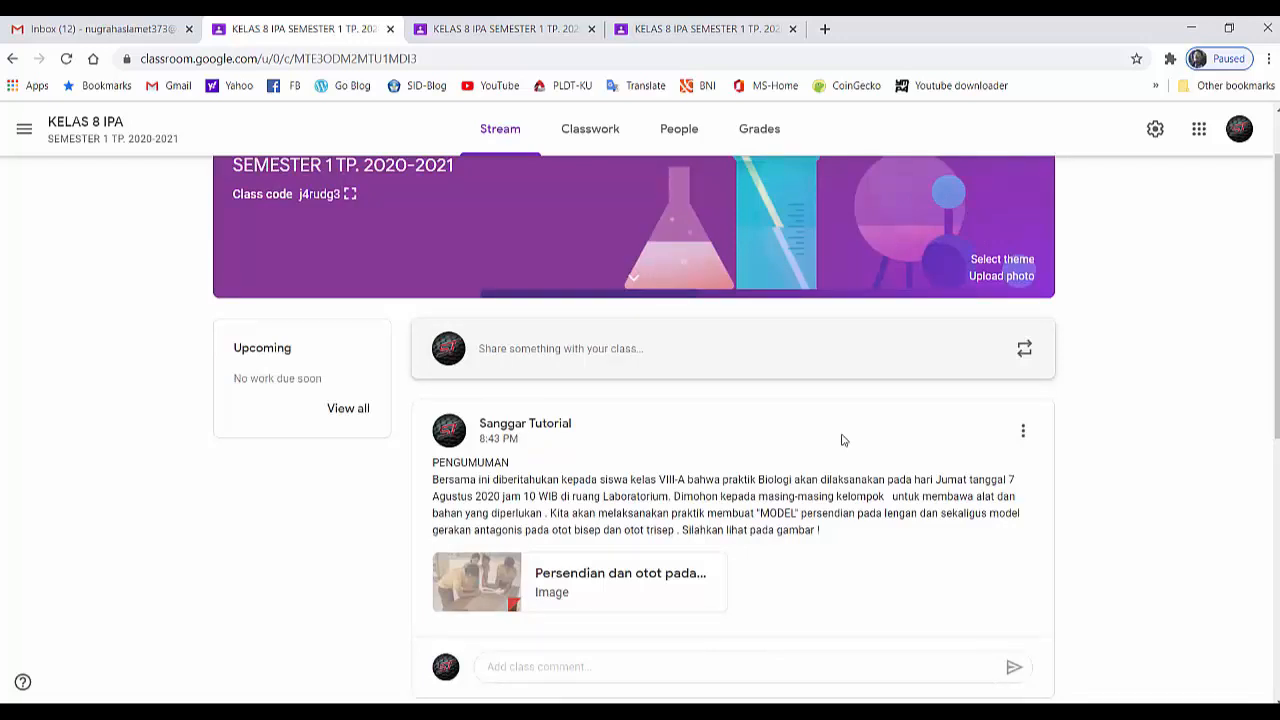
scroll(846, 442, up, 1)
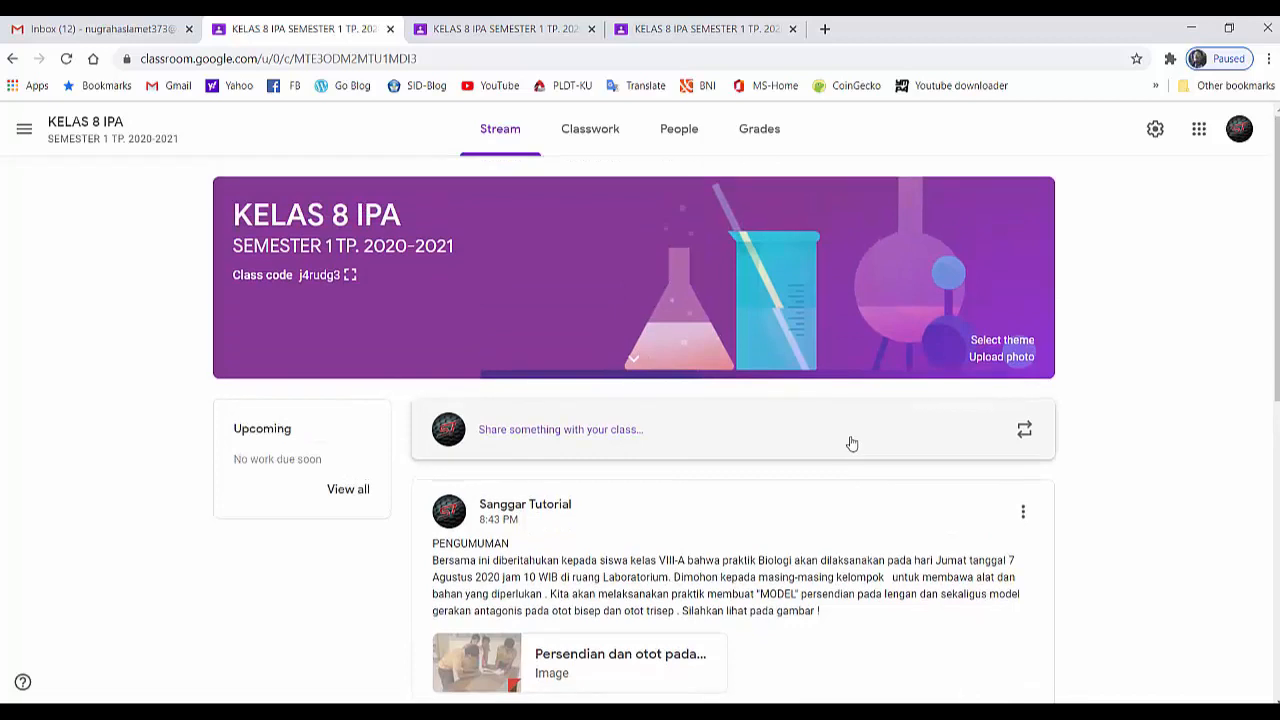
click(1238, 131)
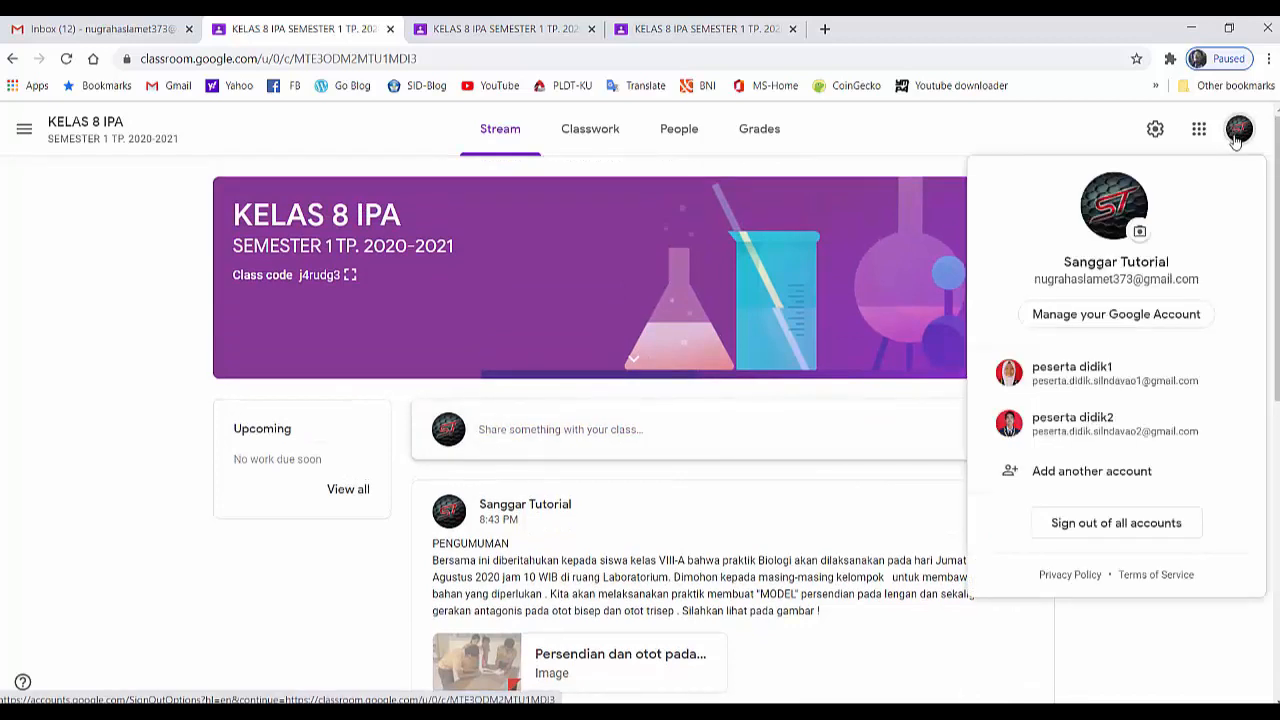
click(1058, 392)
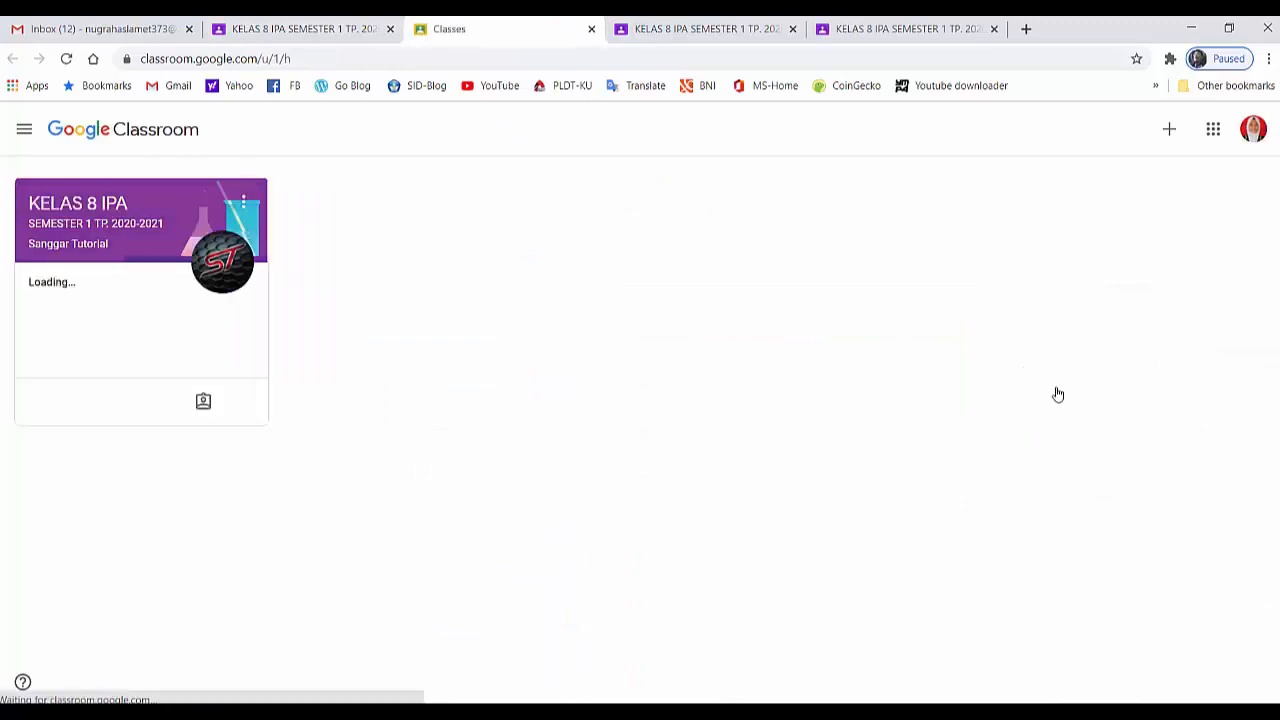
click(178, 224)
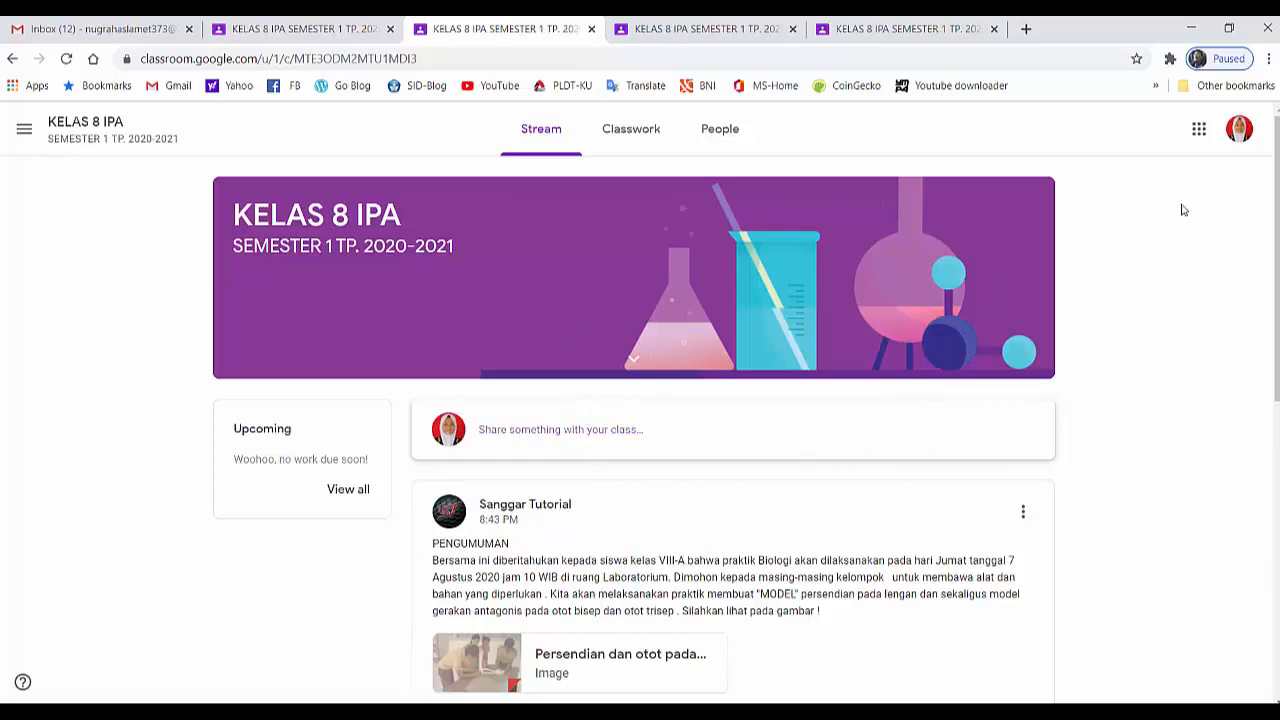
click(1240, 137)
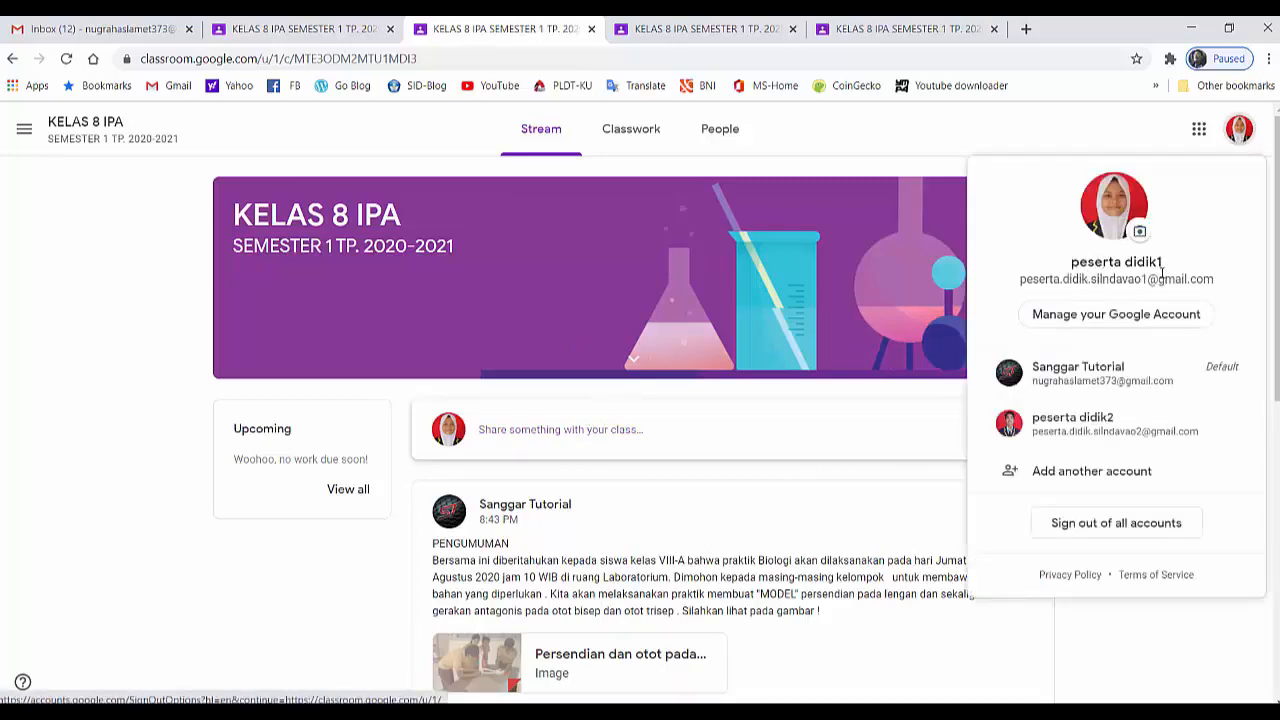
click(992, 601)
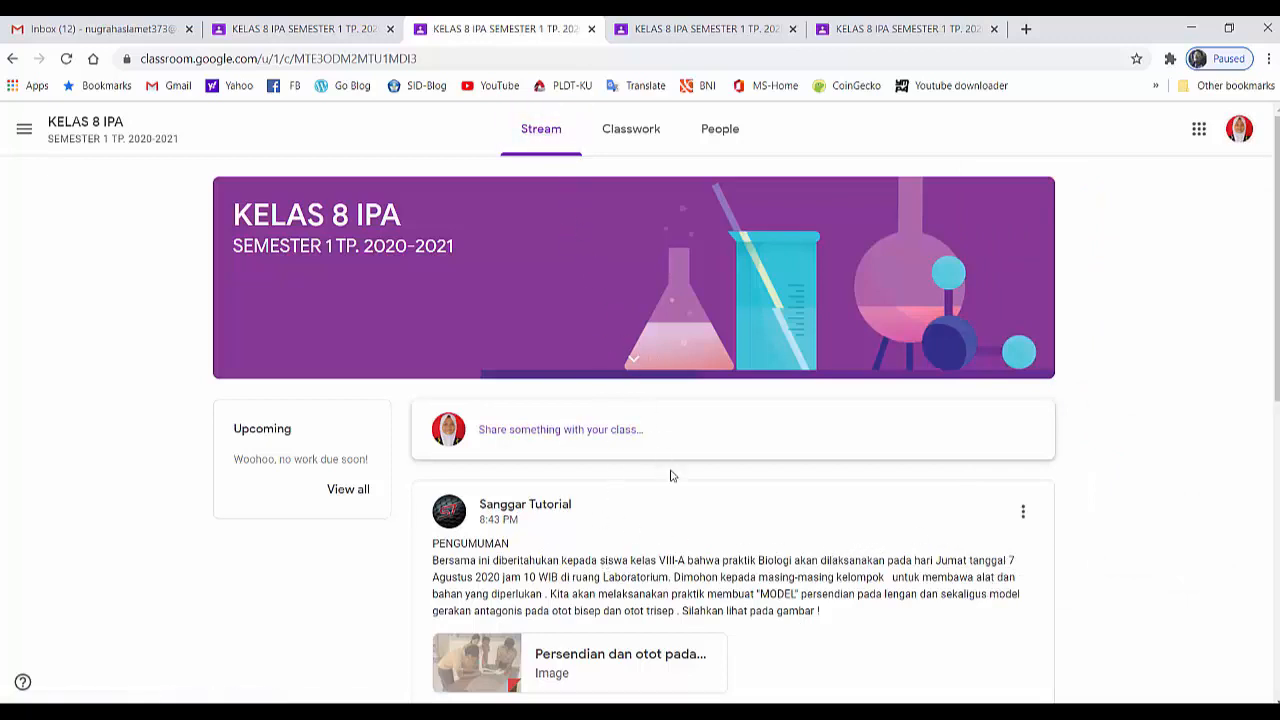
scroll(700, 520, down, 1)
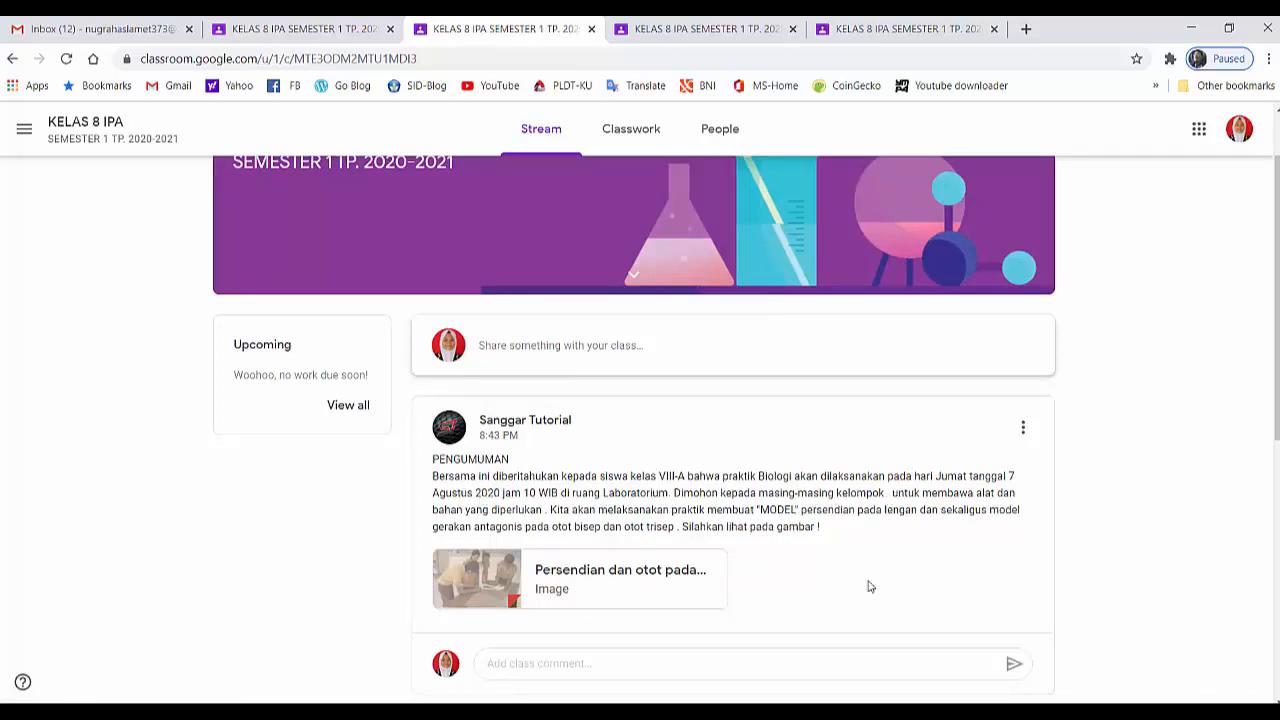
scroll(870, 585, up, 1)
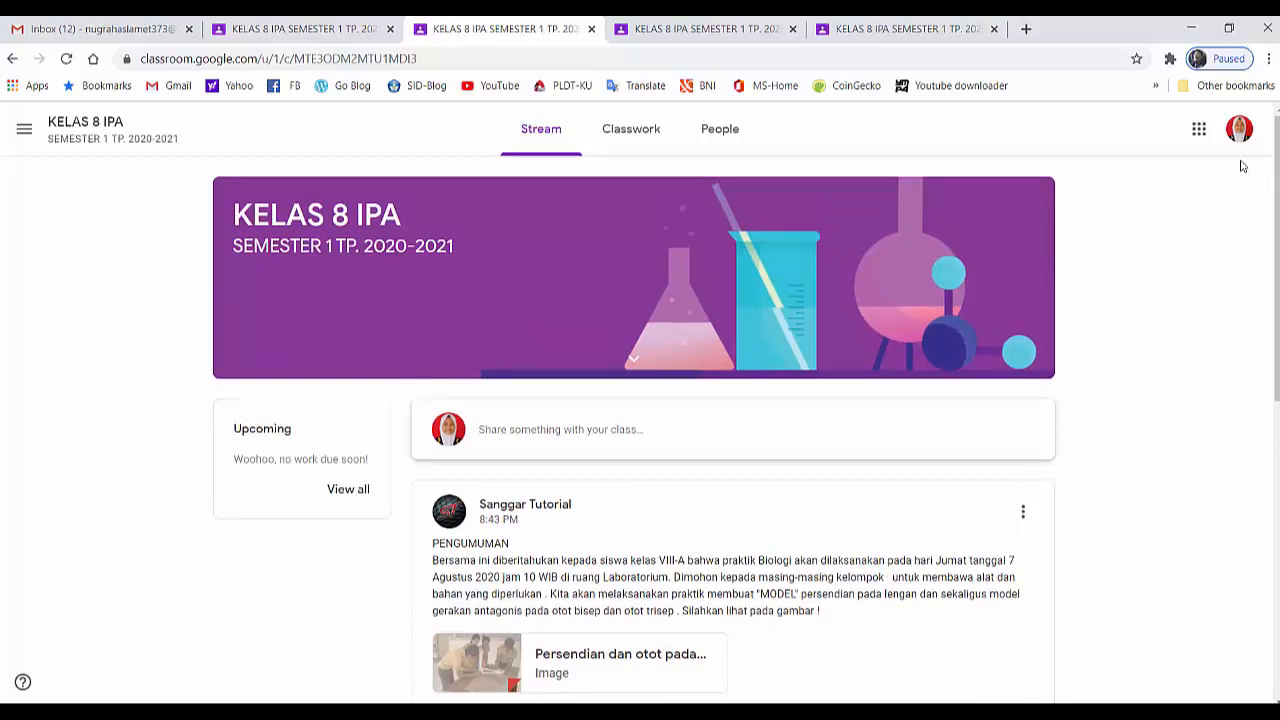
Switch to the second student account, open KELAS 8 IPA, and check the announcement and sharing area in its stream
click(1238, 130)
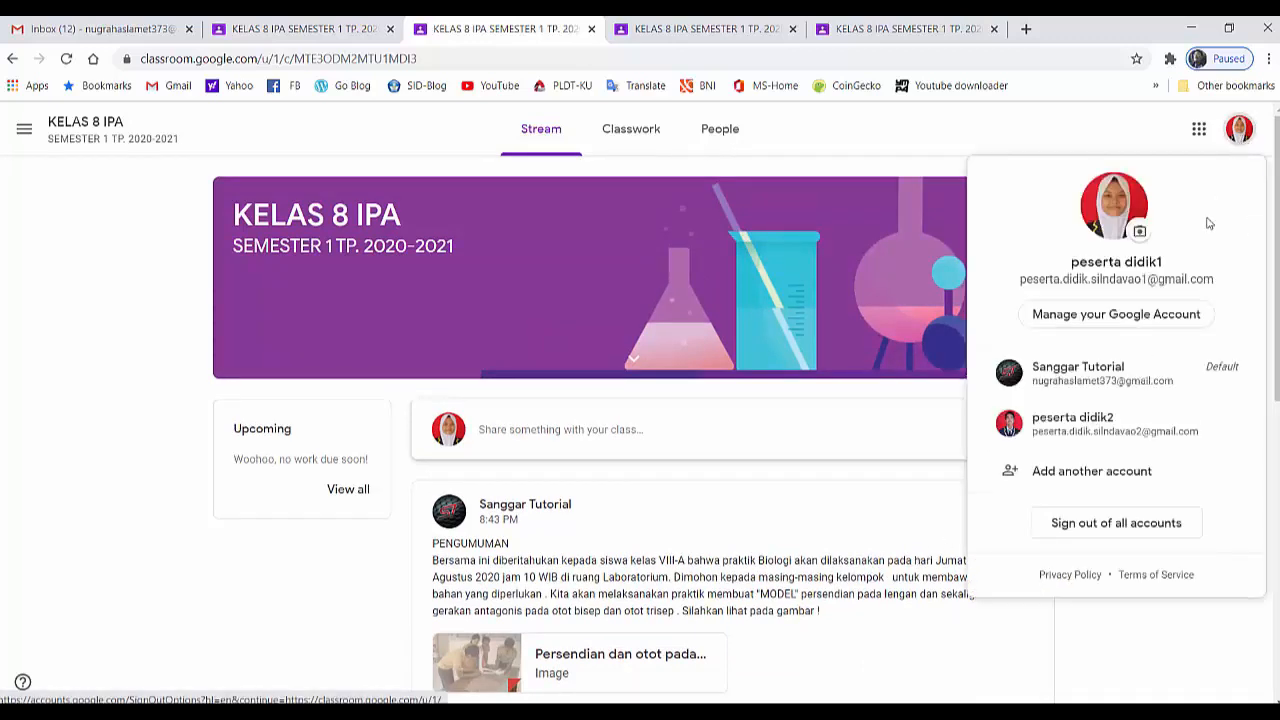
click(1080, 424)
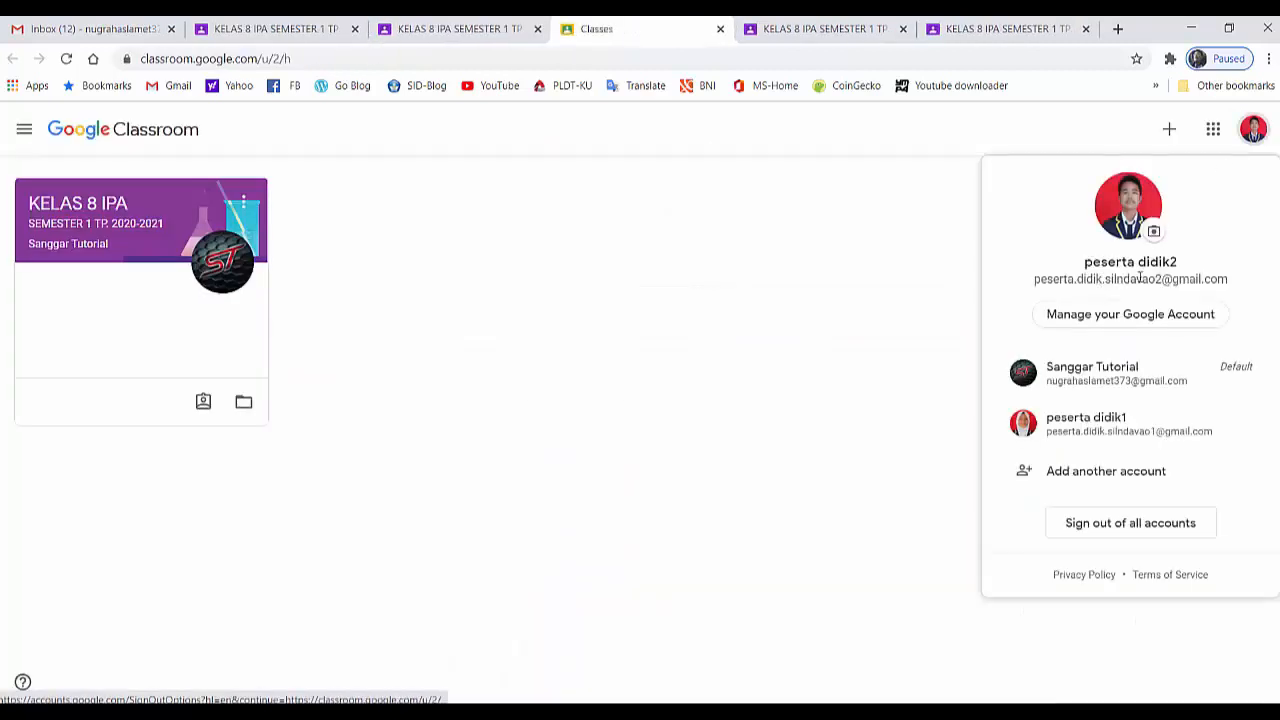
click(954, 340)
click(192, 244)
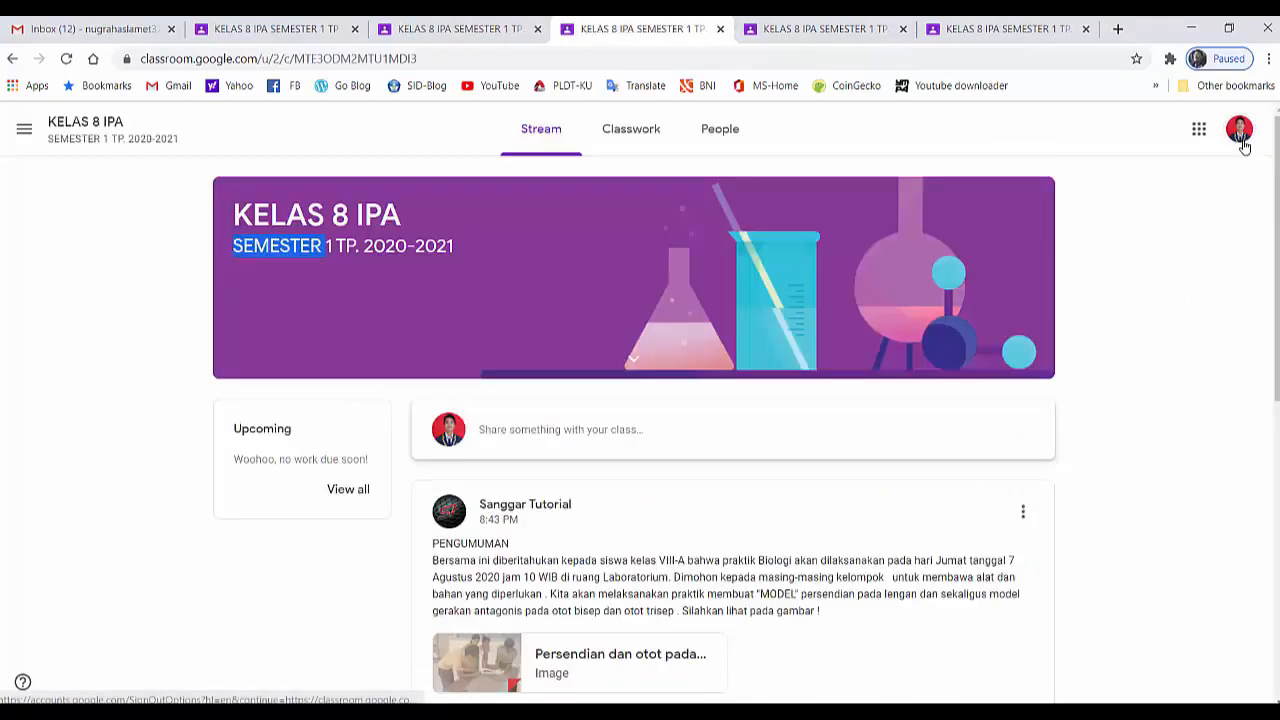
click(1240, 130)
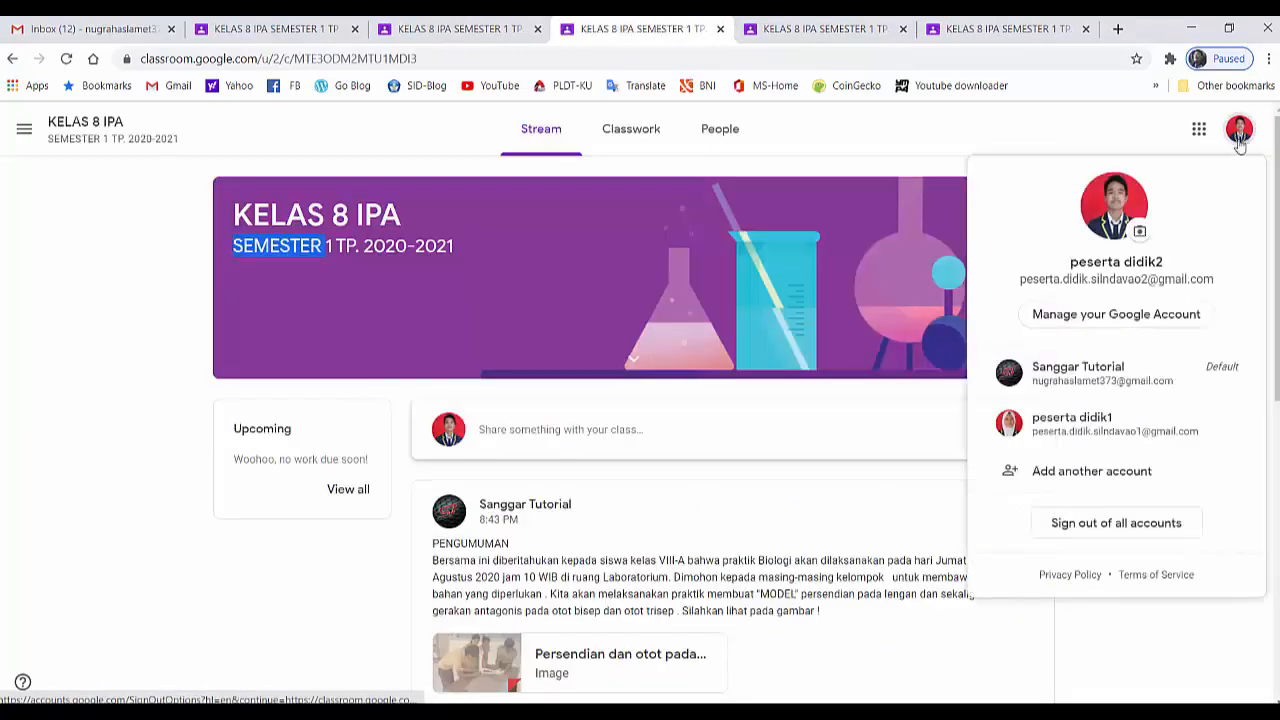
click(1089, 643)
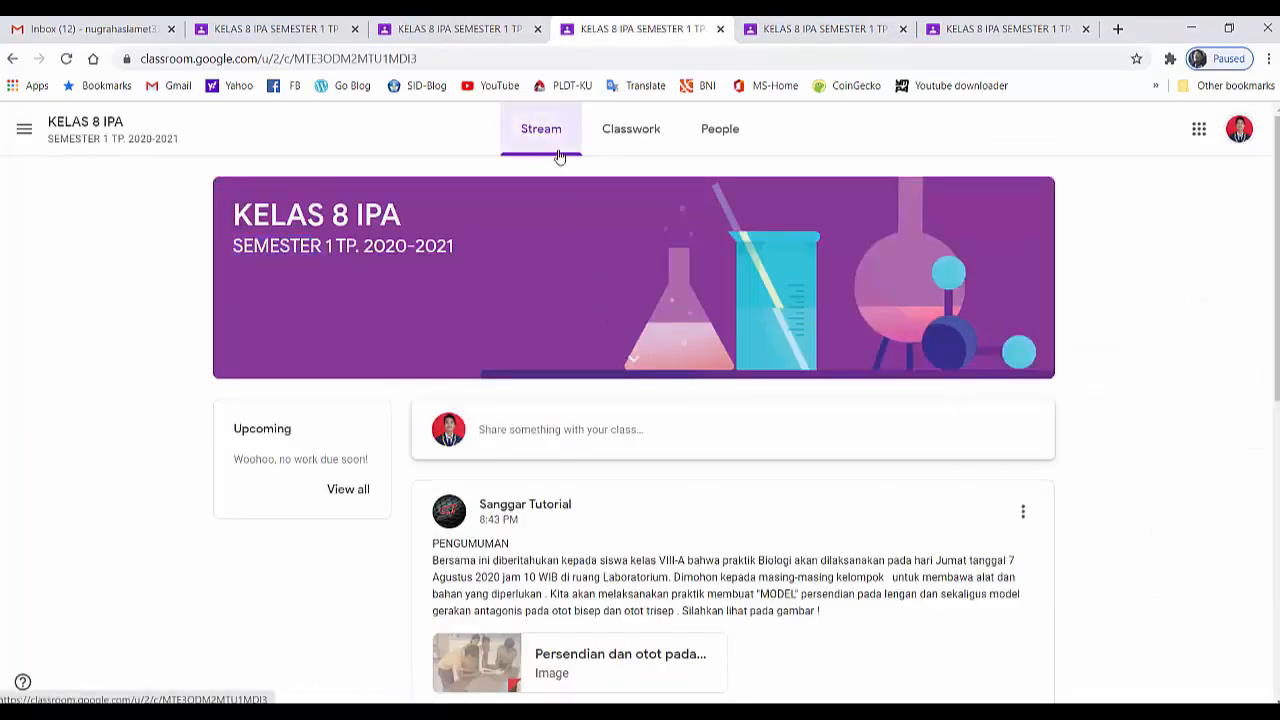
scroll(540, 440, down, 1)
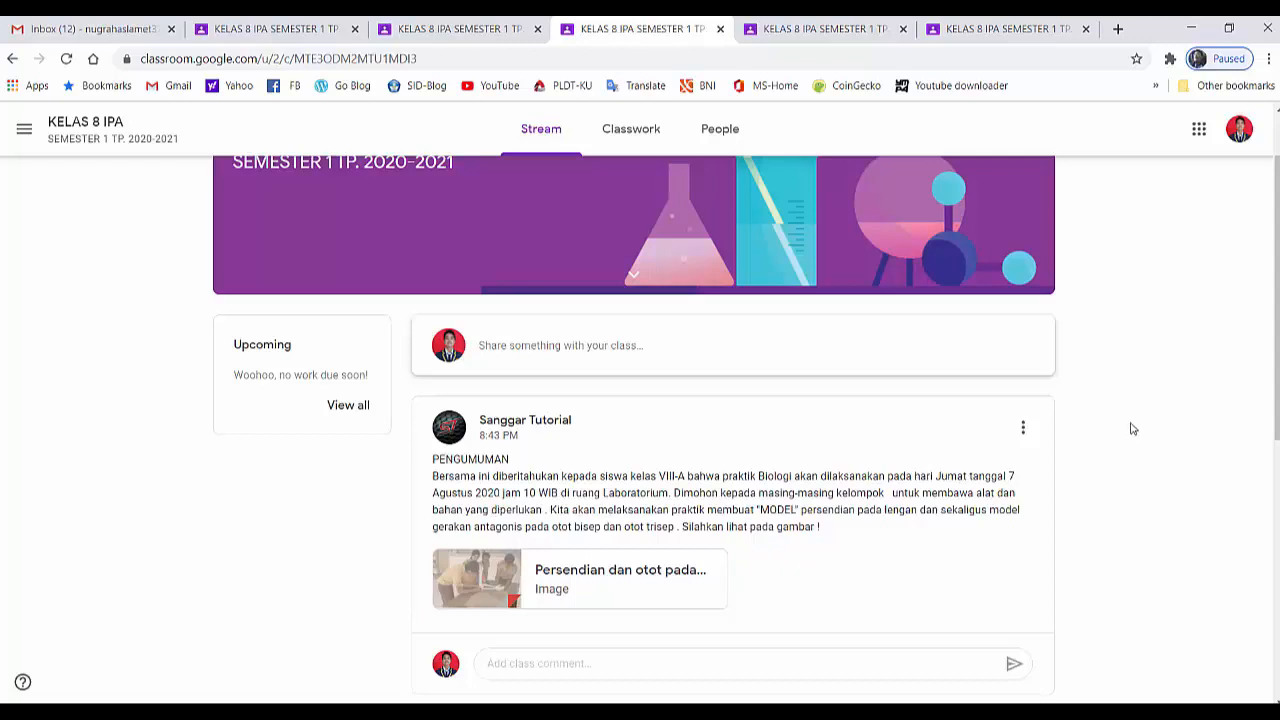
scroll(1133, 429, up, 1)
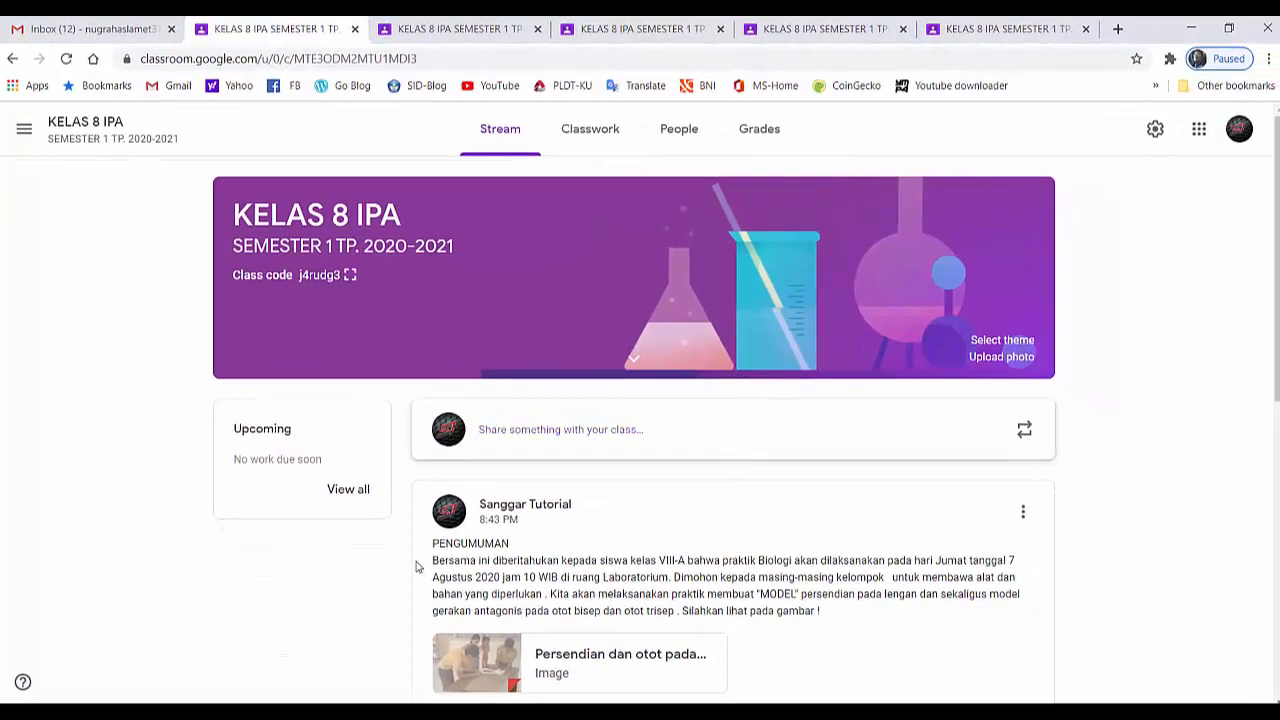
From the teacher account, set the KELAS 8 IPA Stream permission to "Students can only comment" and save the class settings
click(1237, 135)
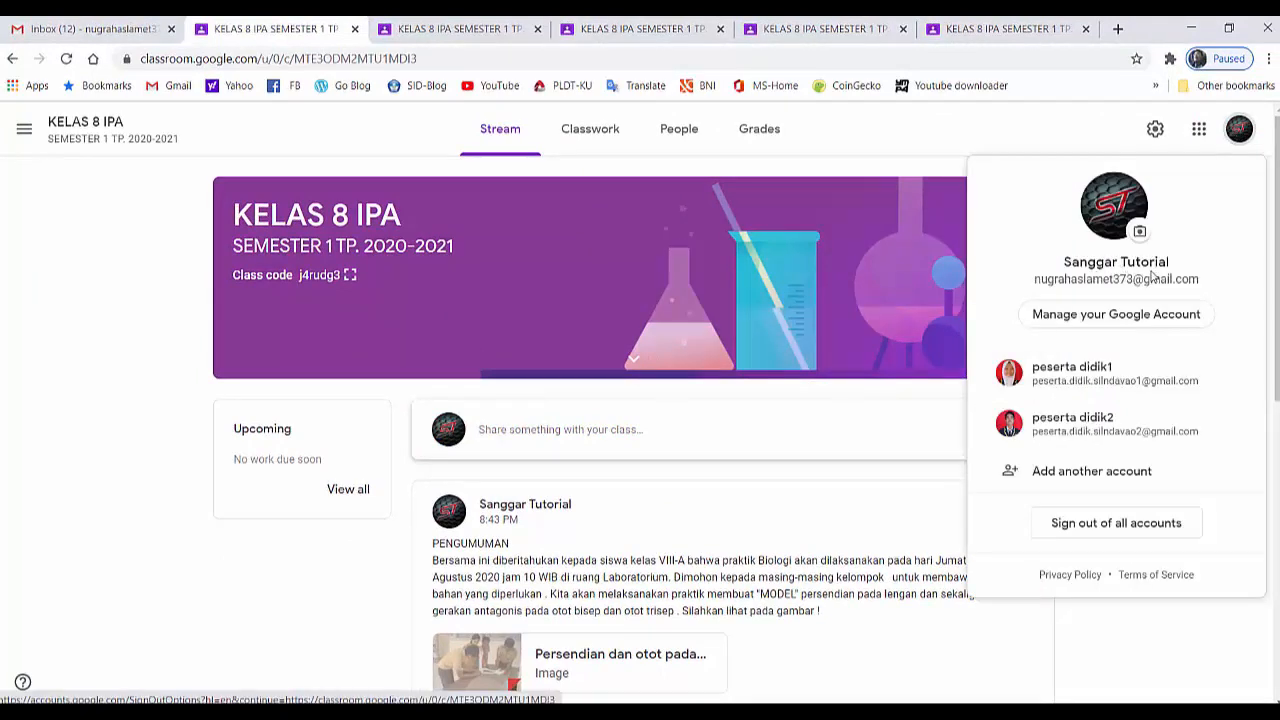
key(Escape)
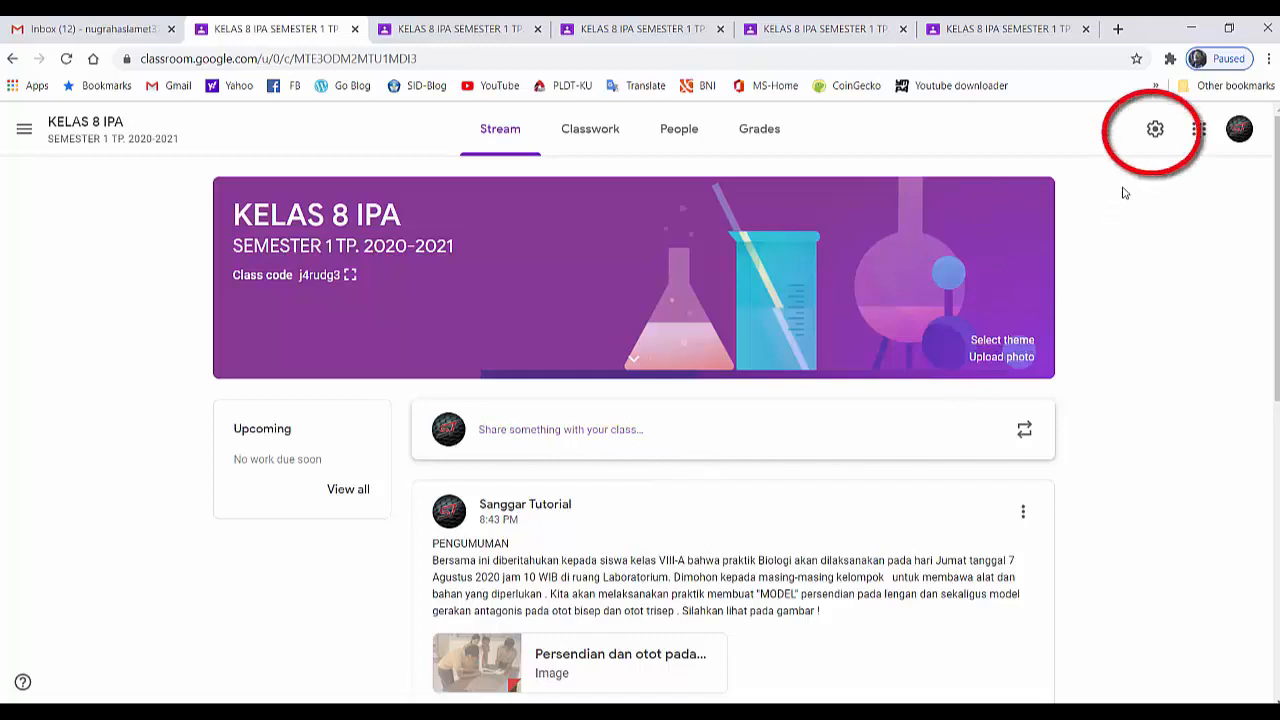
click(1155, 130)
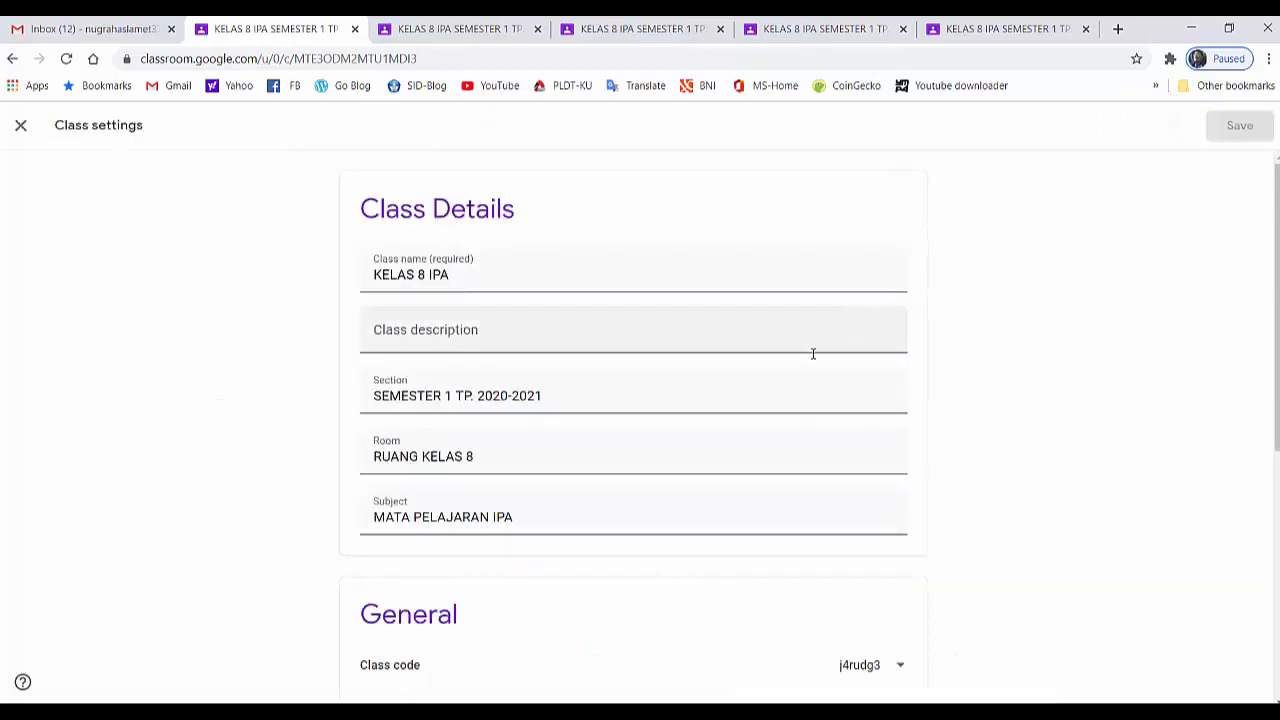
scroll(812, 354, down, 2)
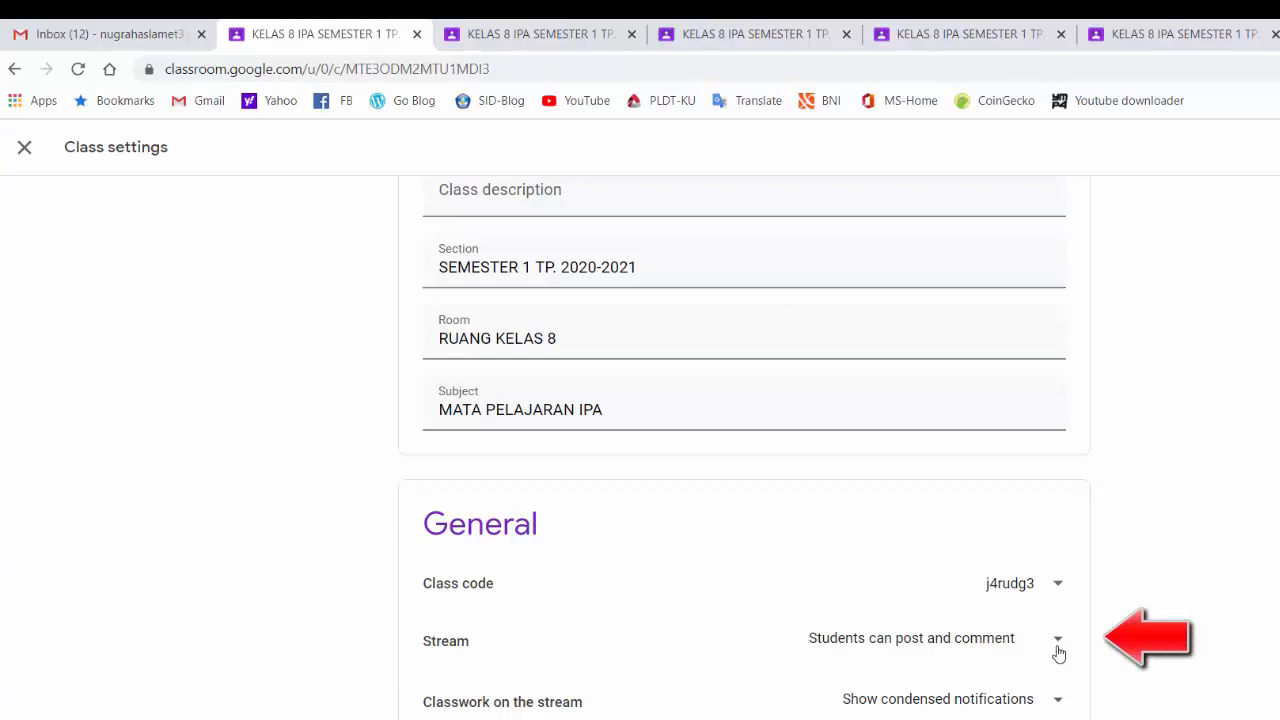
click(1057, 642)
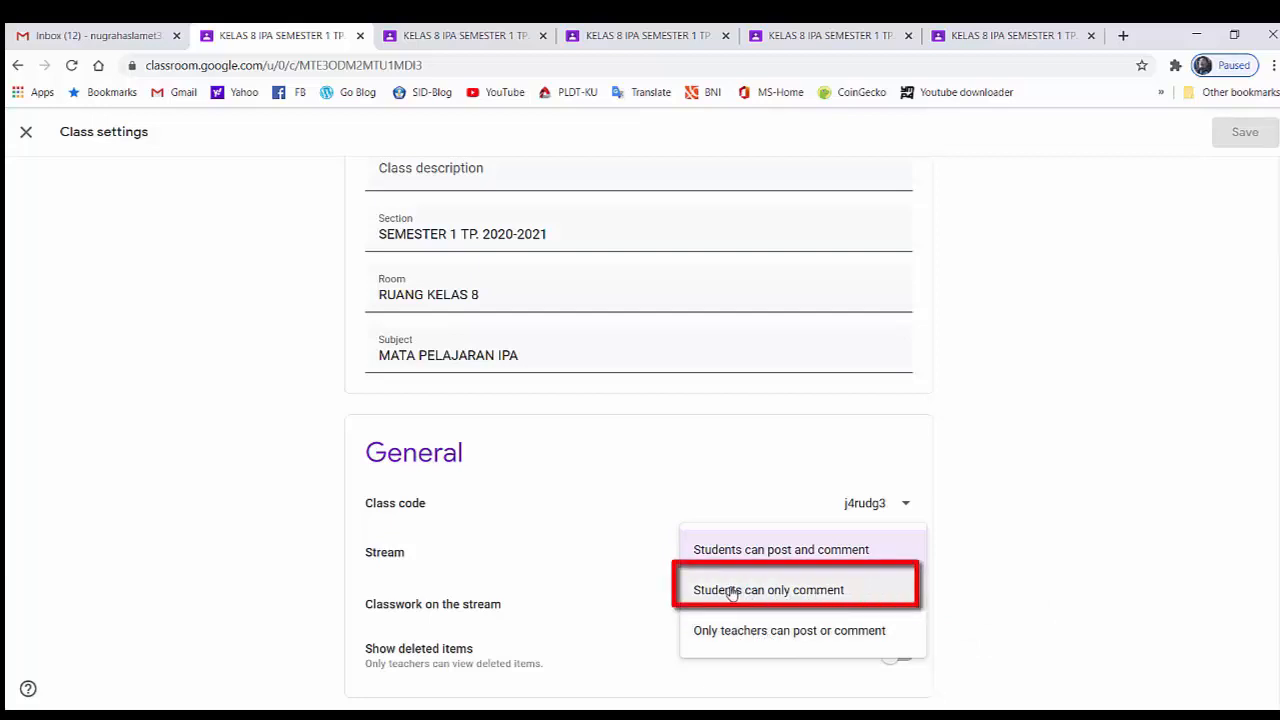
click(828, 592)
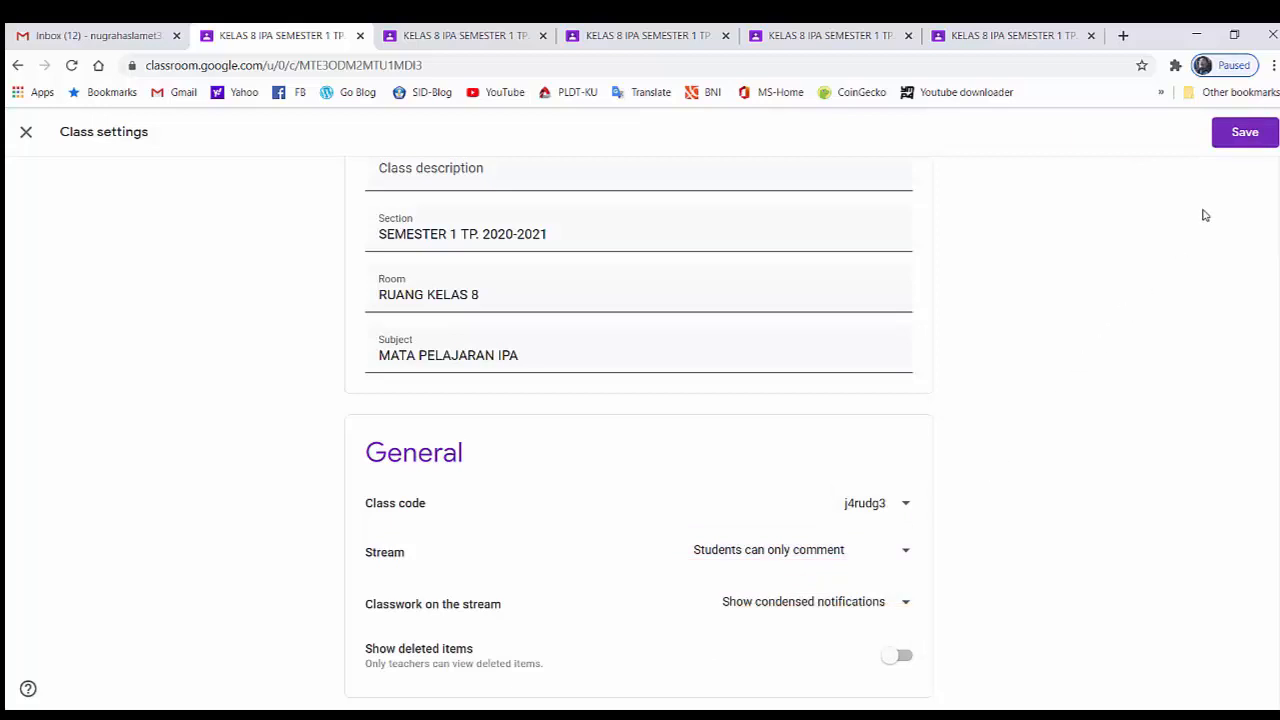
click(1237, 138)
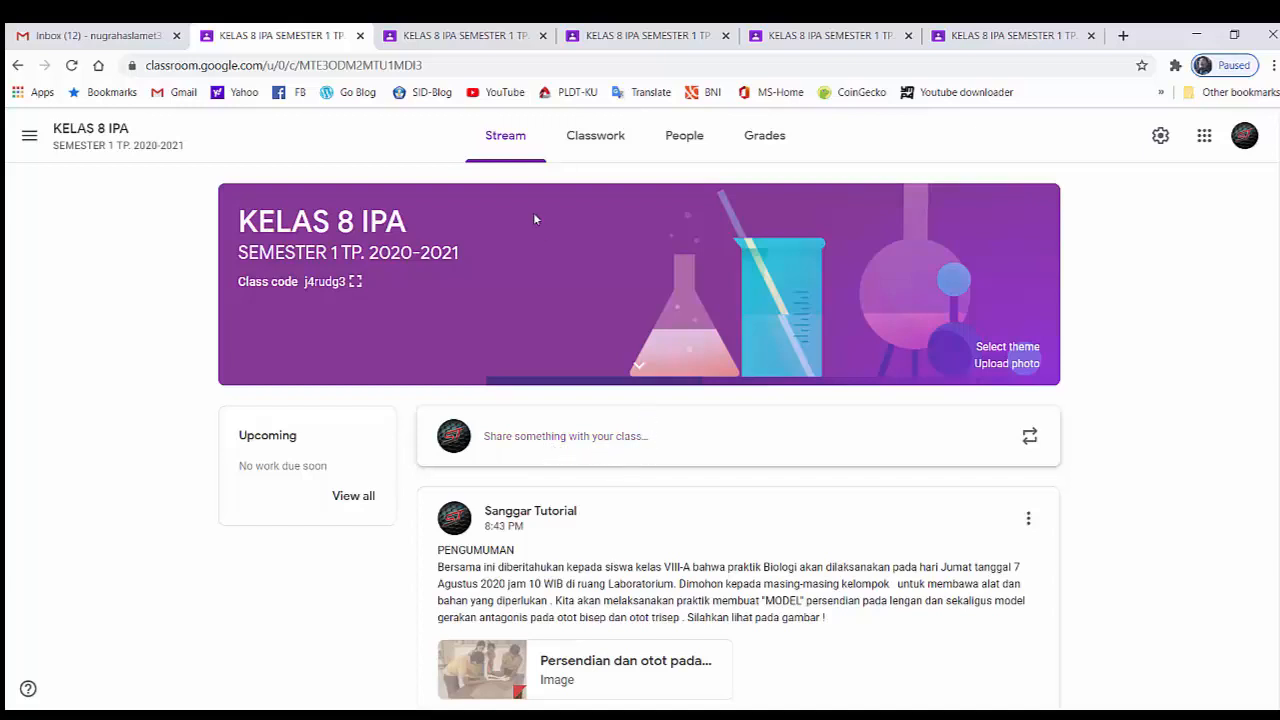
Check the KELAS 8 IPA stream in the first student account for the sharing box and the announcement's comment field
click(473, 40)
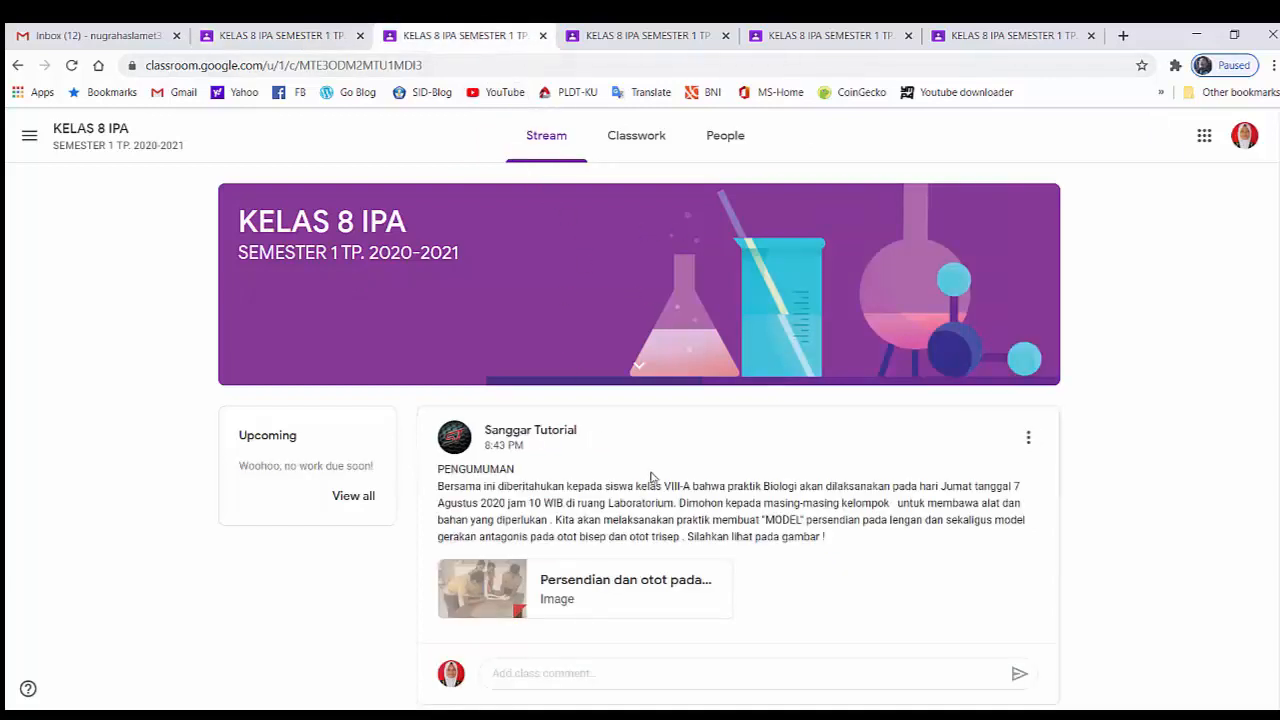
click(1246, 148)
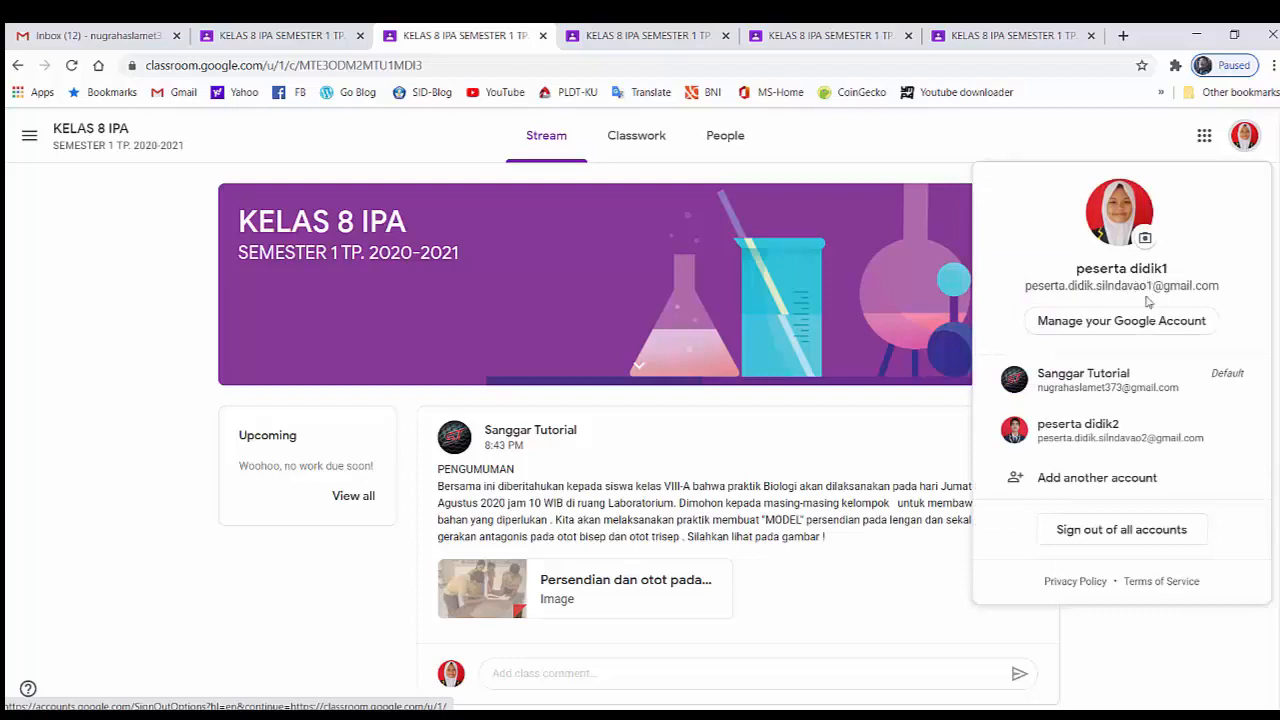
click(1123, 642)
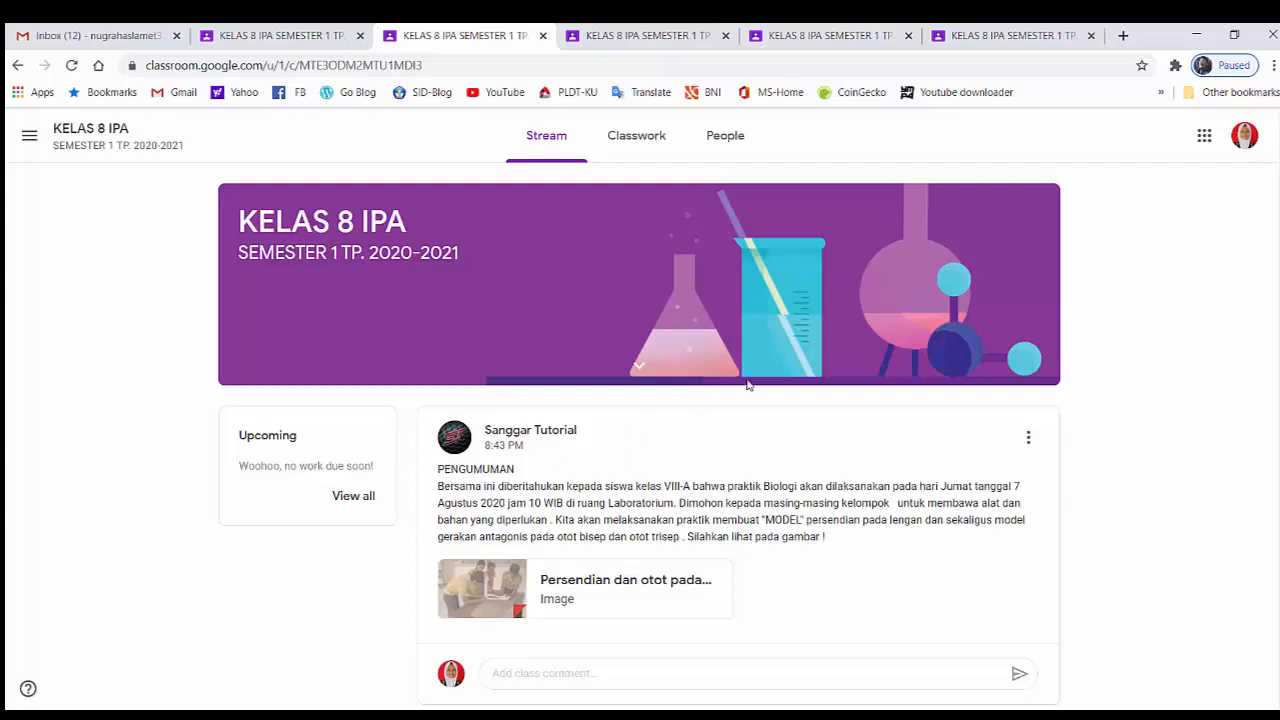
scroll(677, 510, down, 2)
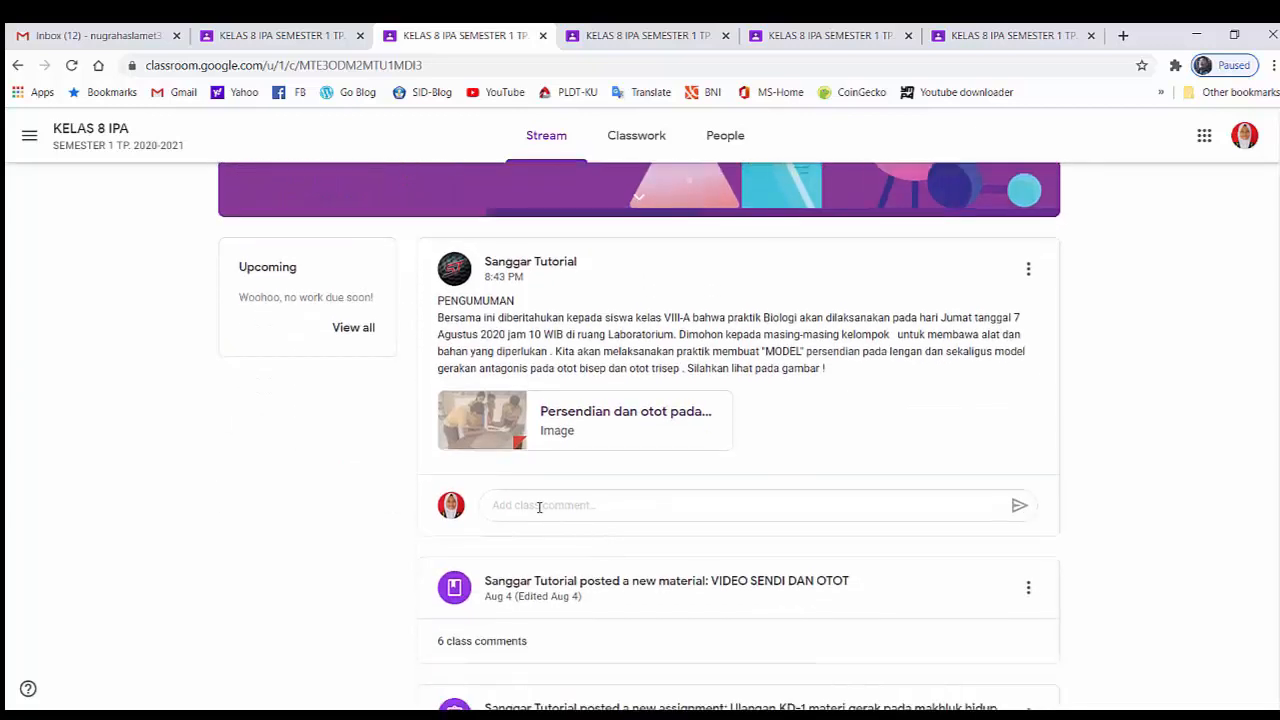
click(536, 507)
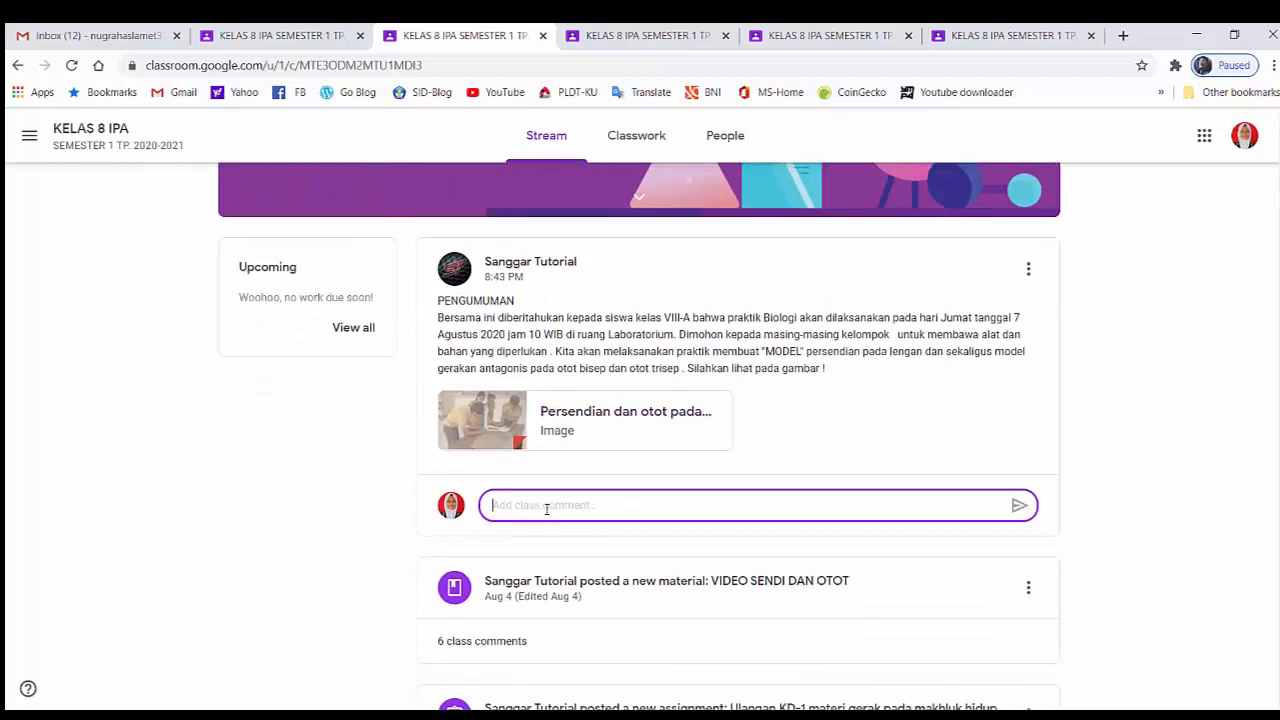
double_click(1131, 349)
scroll(1131, 349, up, 2)
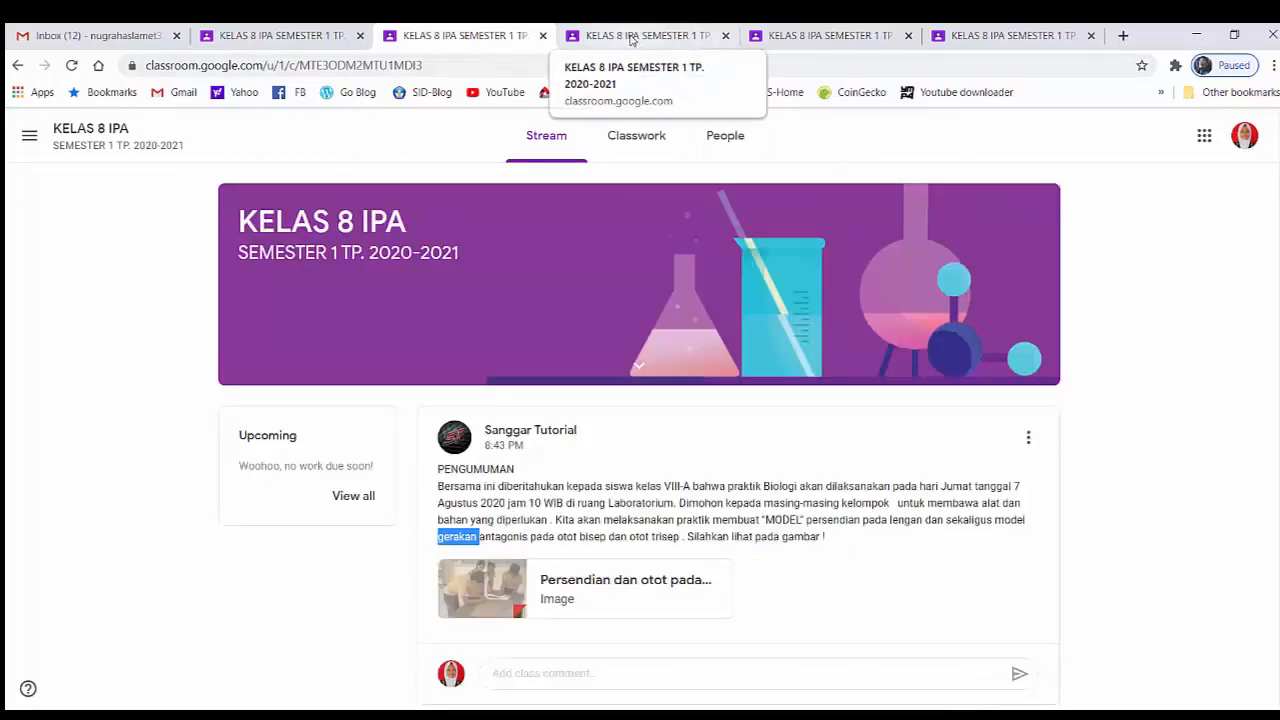
Check which posting and commenting options the second student account has in the KELAS 8 IPA stream
click(631, 38)
click(1242, 138)
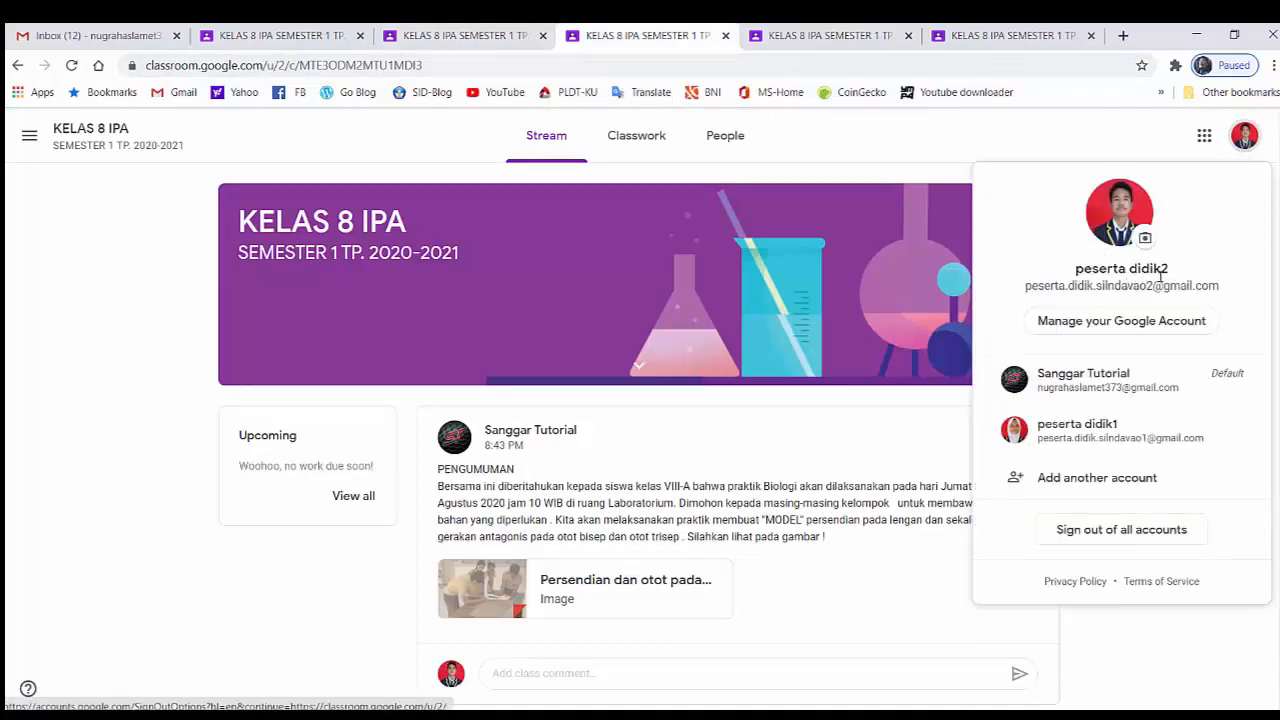
click(1140, 652)
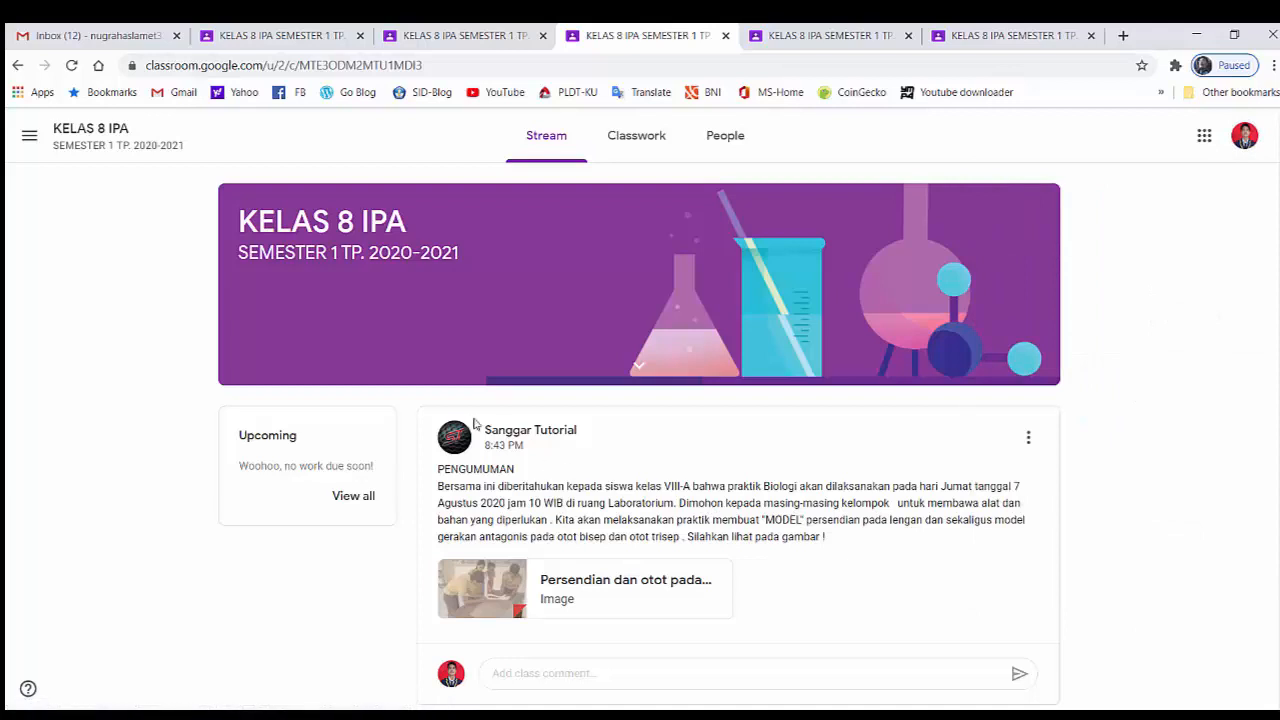
click(538, 673)
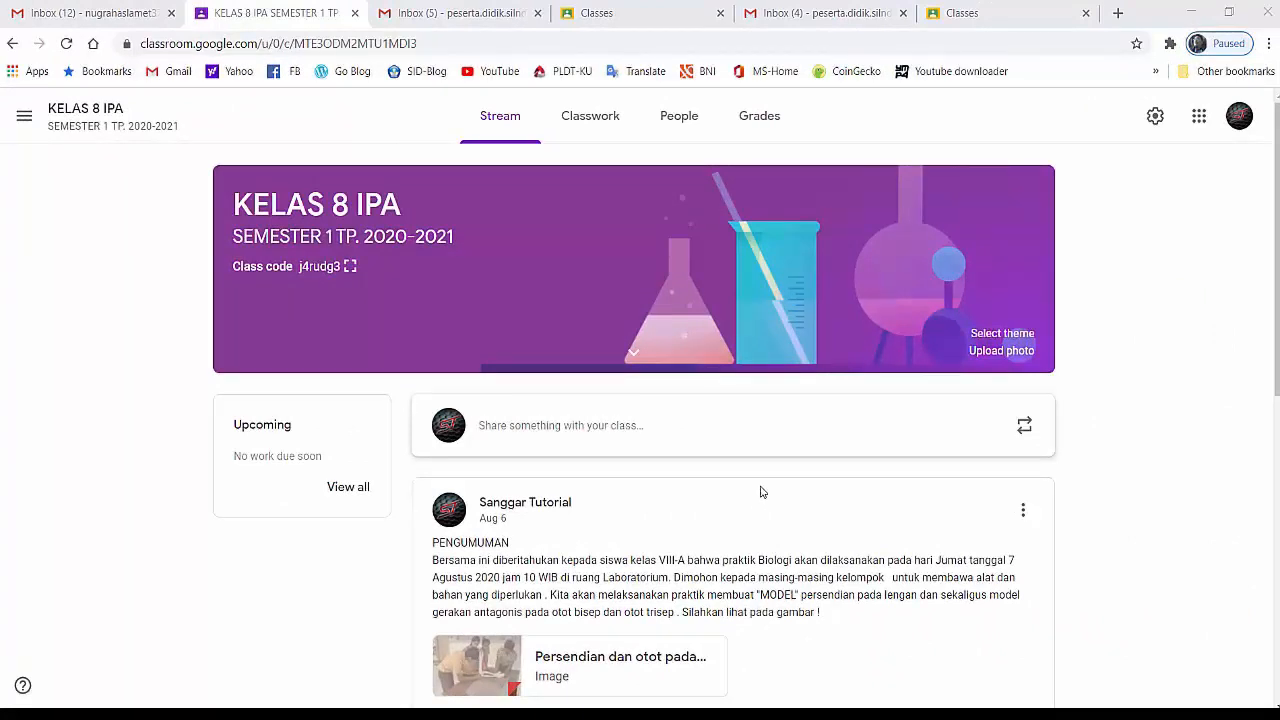
From the teacher account, create a classwork question in KELAS 8 IPA reading "Jelaskan apa fungsi otot ?"
click(588, 120)
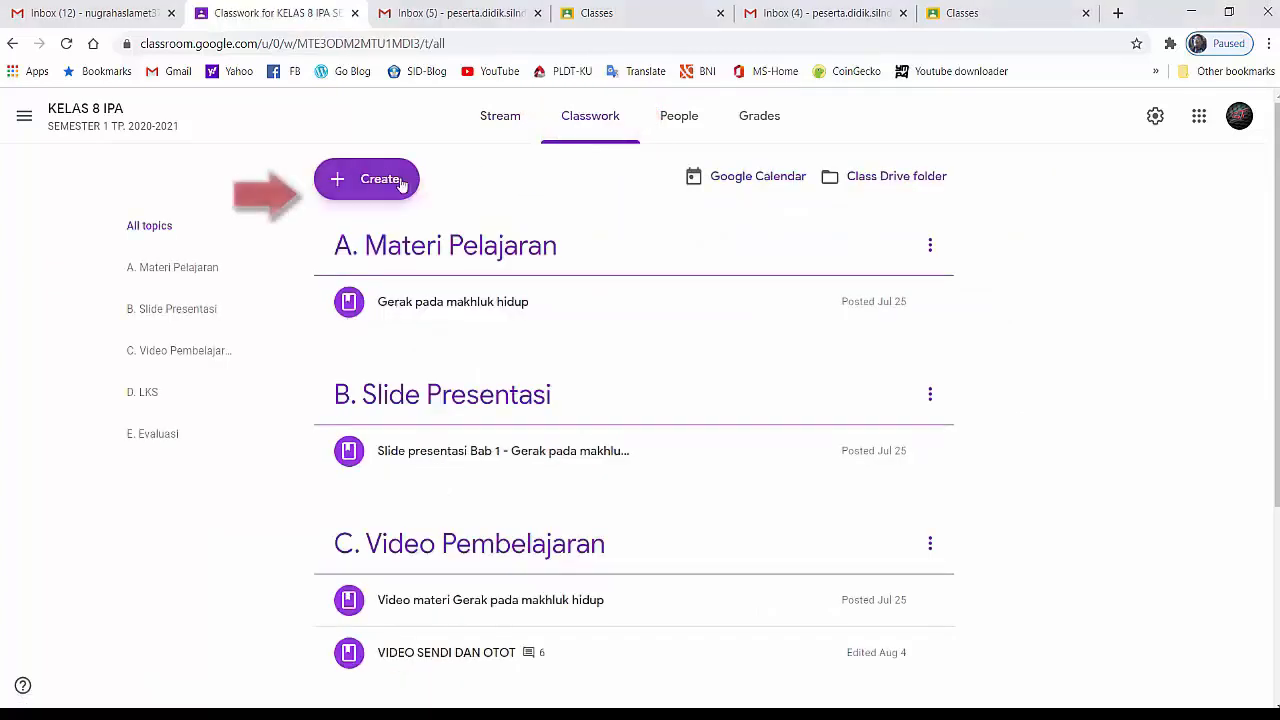
click(356, 190)
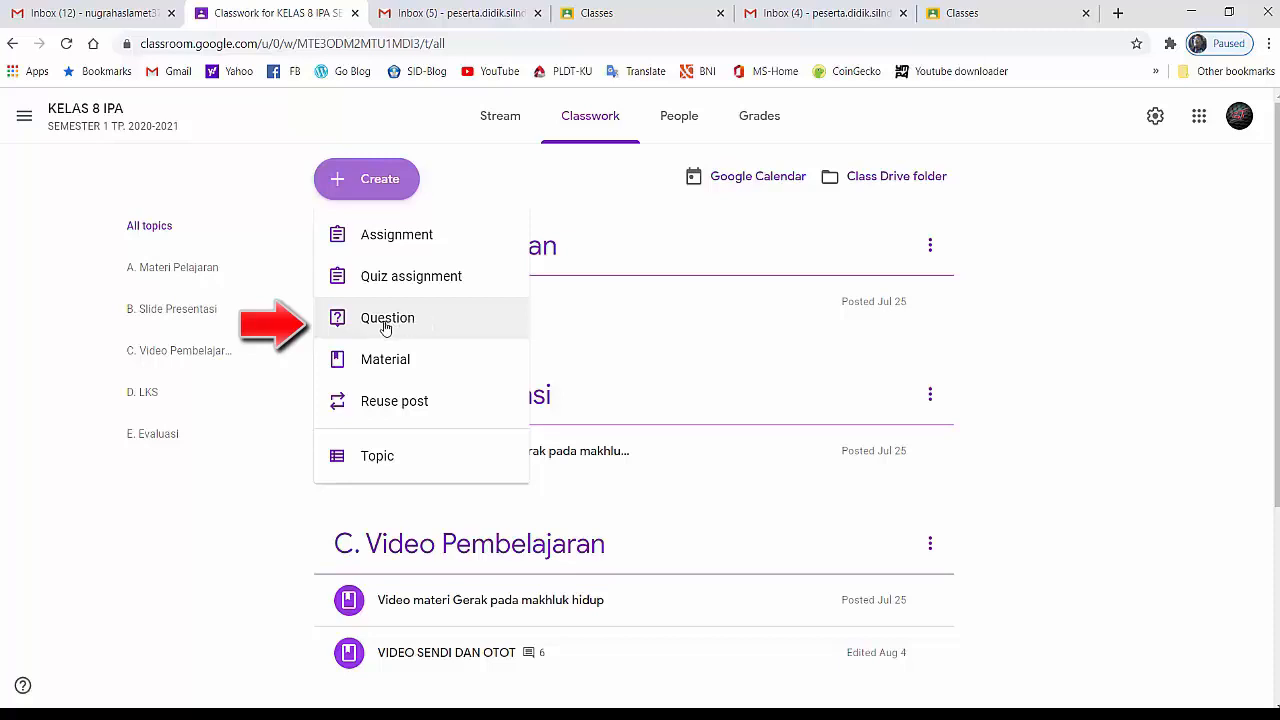
click(383, 322)
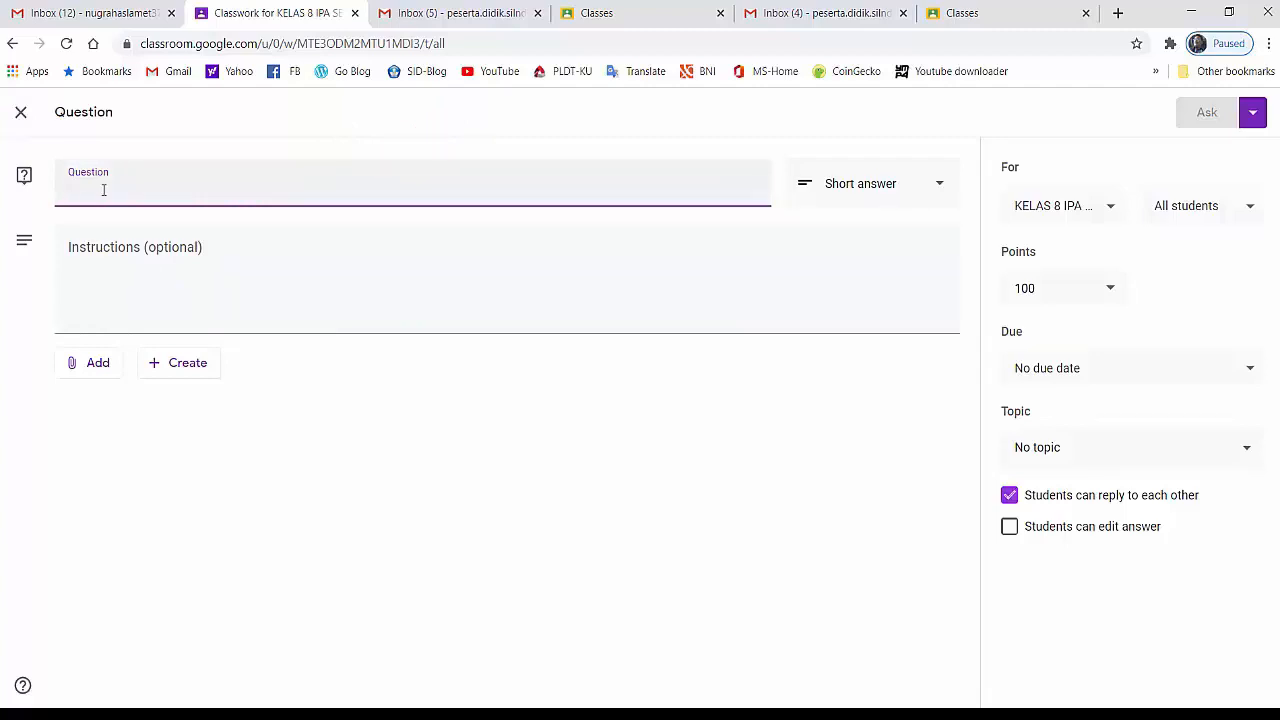
text(Jelask)
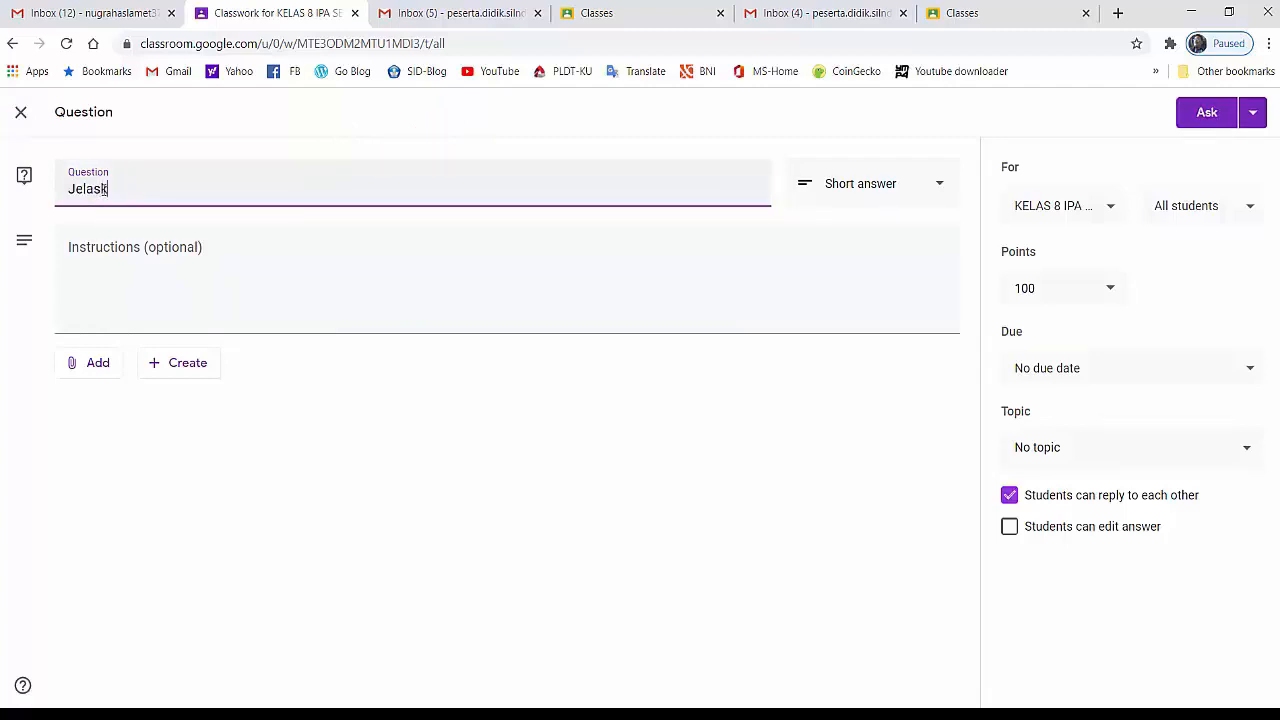
text(an apa fungsi)
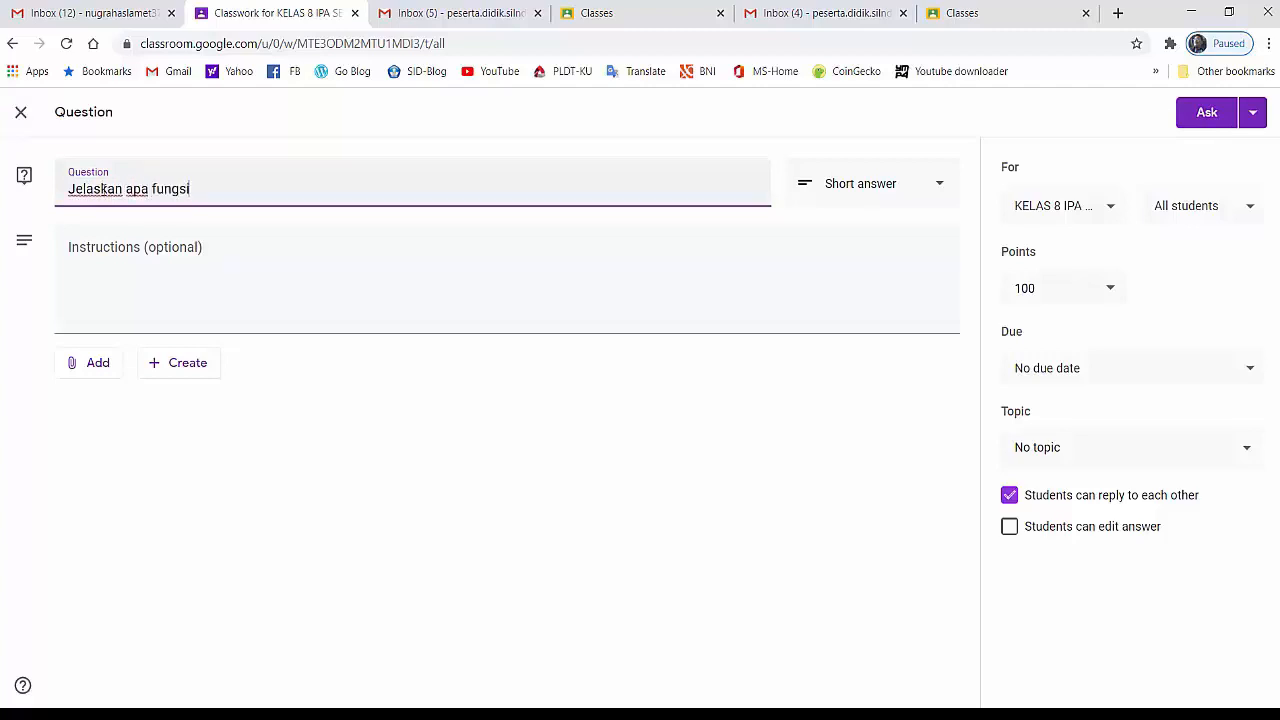
text( otot ?)
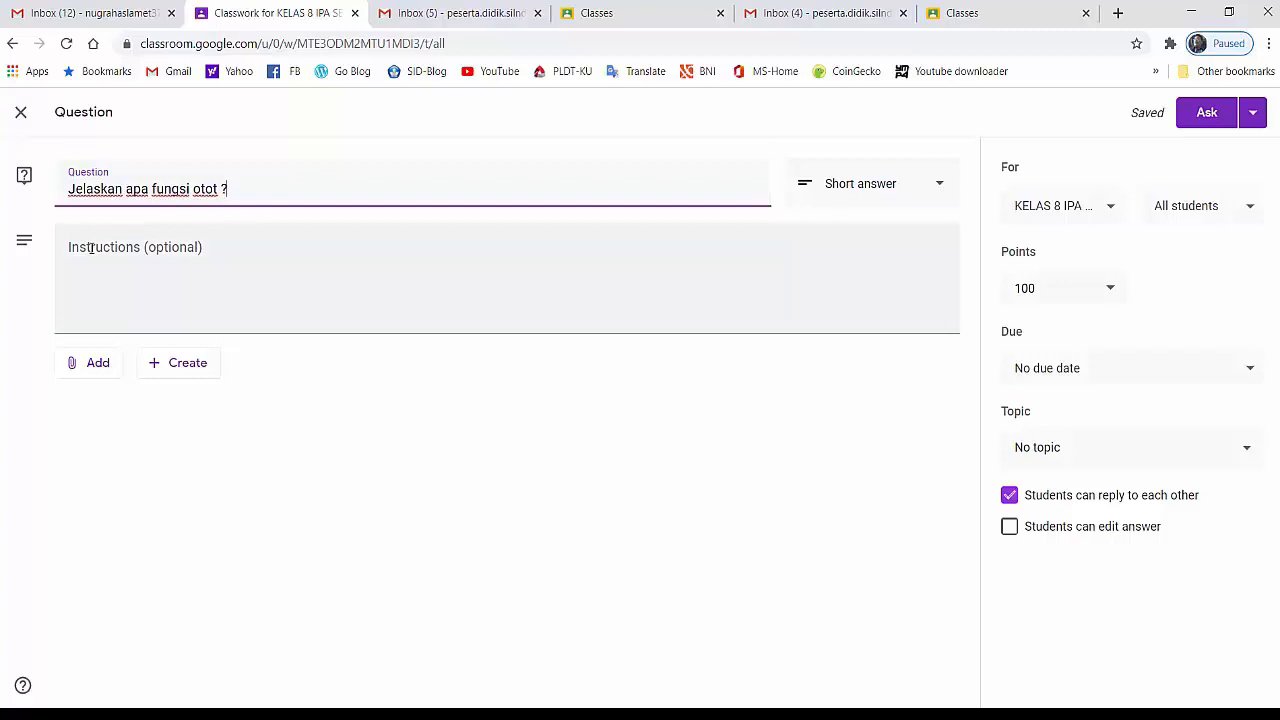
Enter the question's instructions as "Jawablah pertanyaan diatas menurut pendapat kalian sendiri."
click(91, 248)
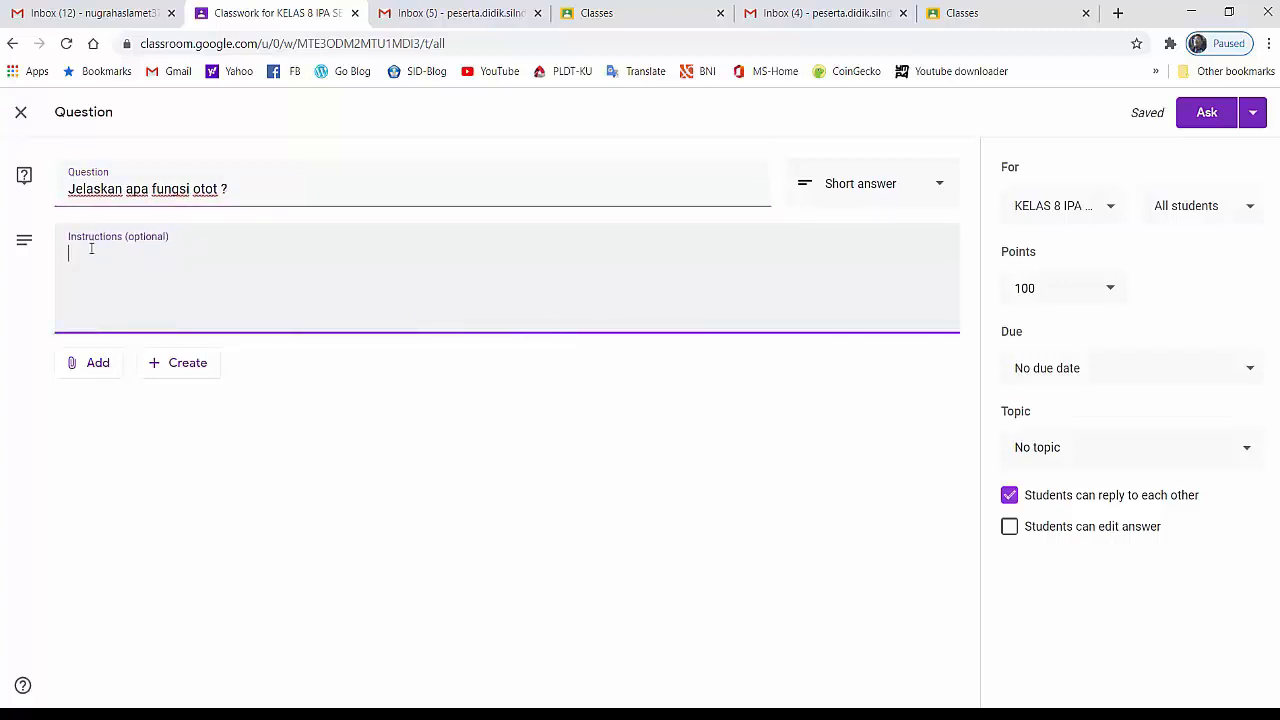
text(Jawablah perta)
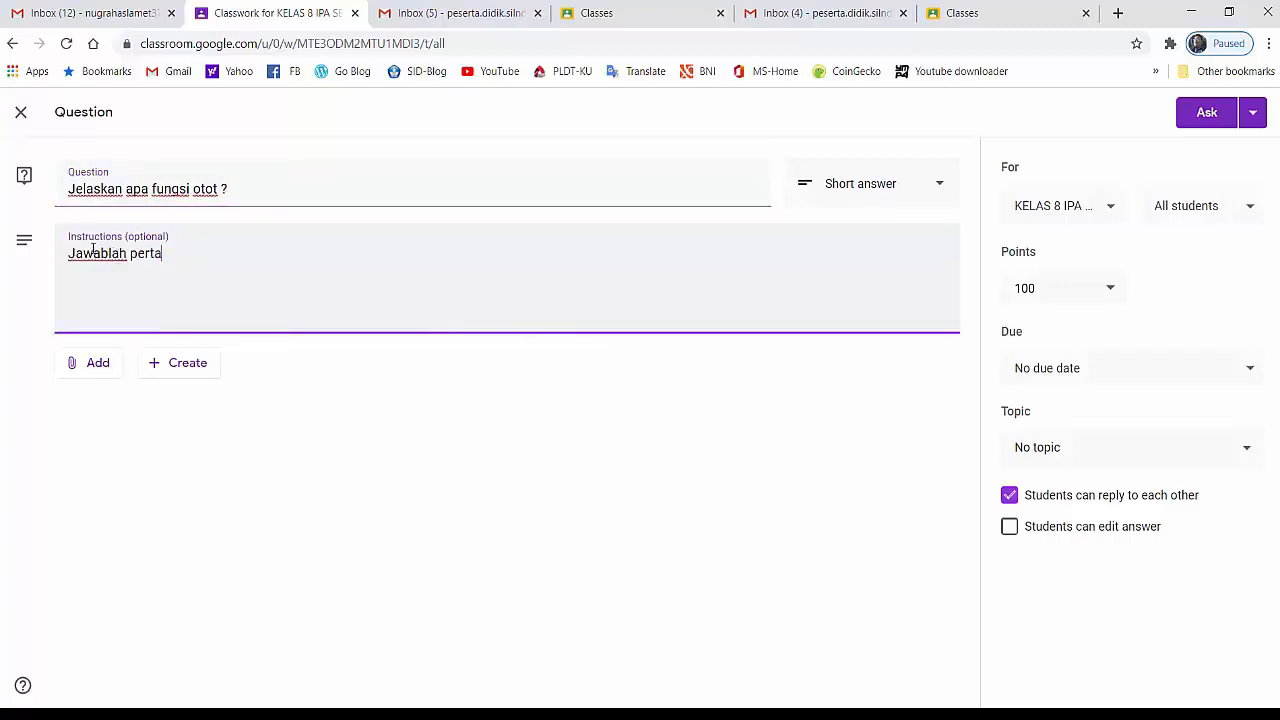
text(nyaan di)
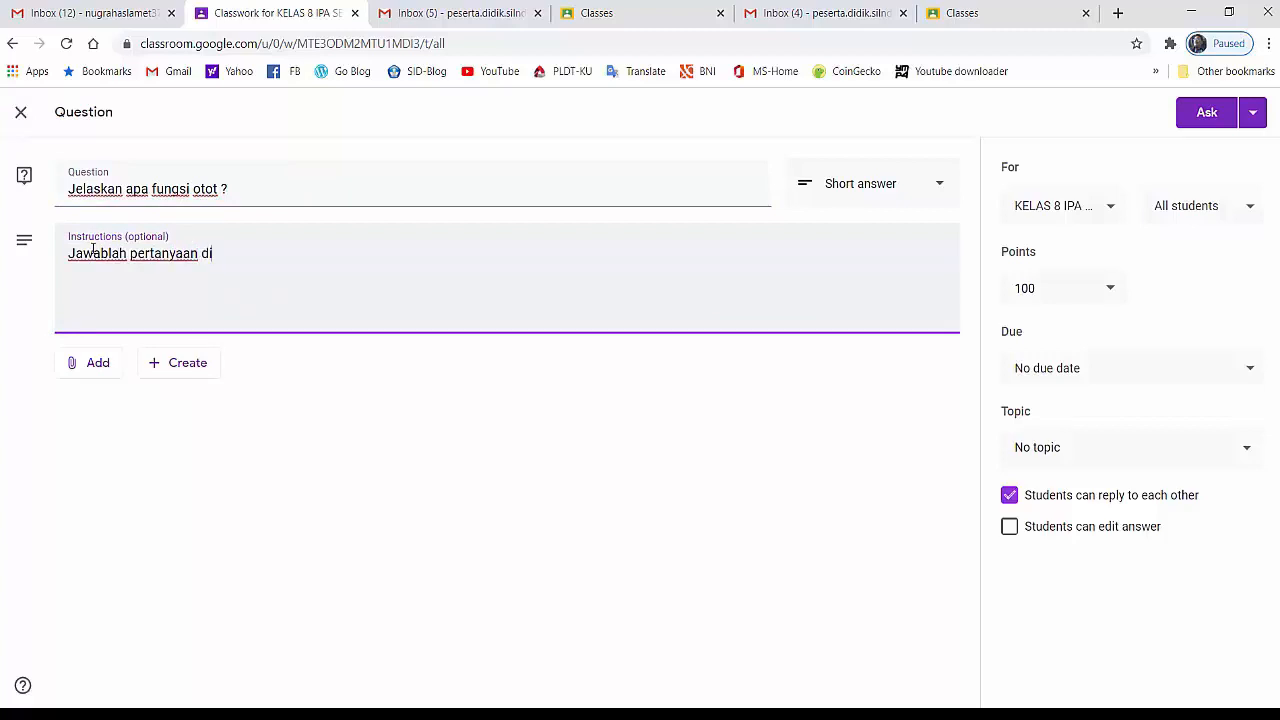
text(atas menurut pen)
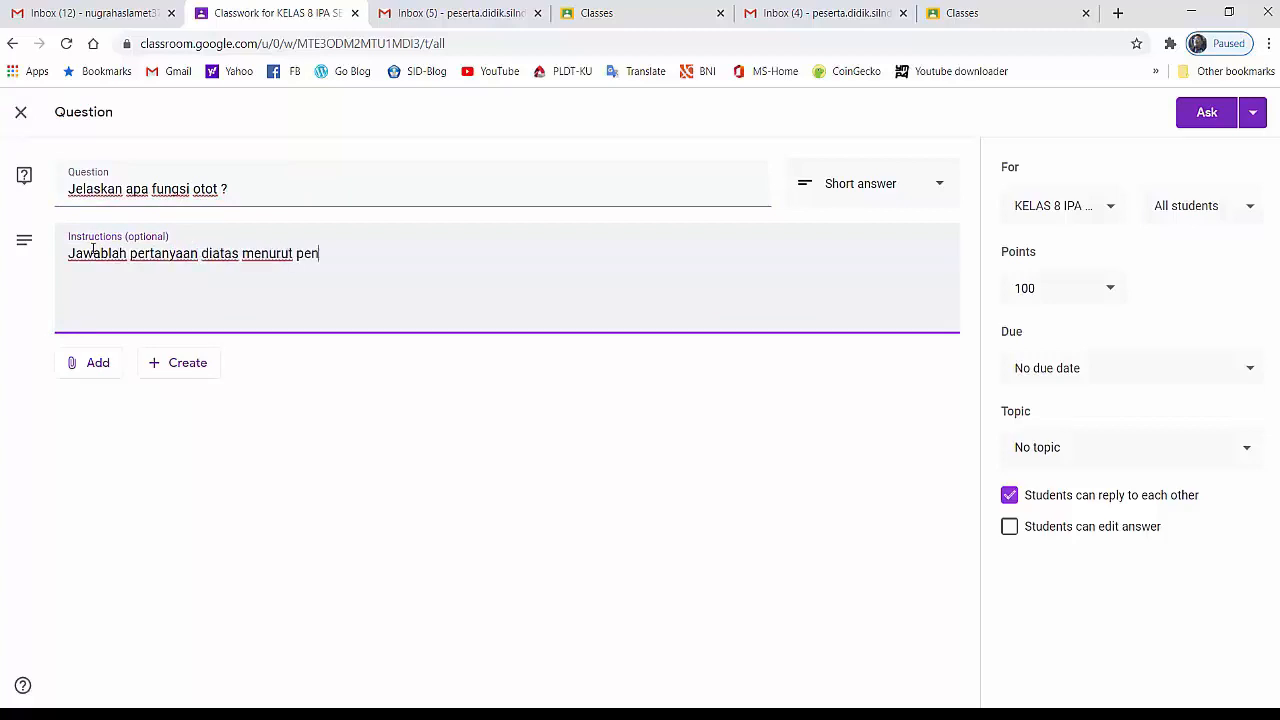
text(dapat kalian sendir)
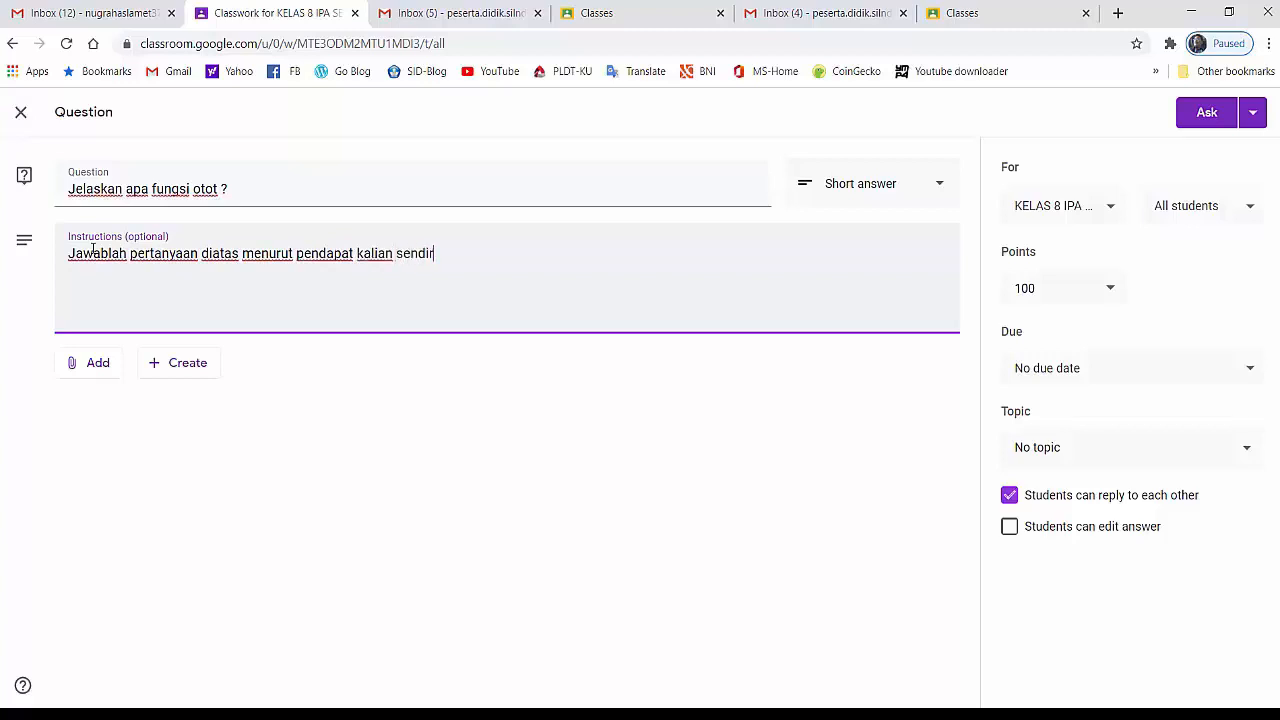
text(i.)
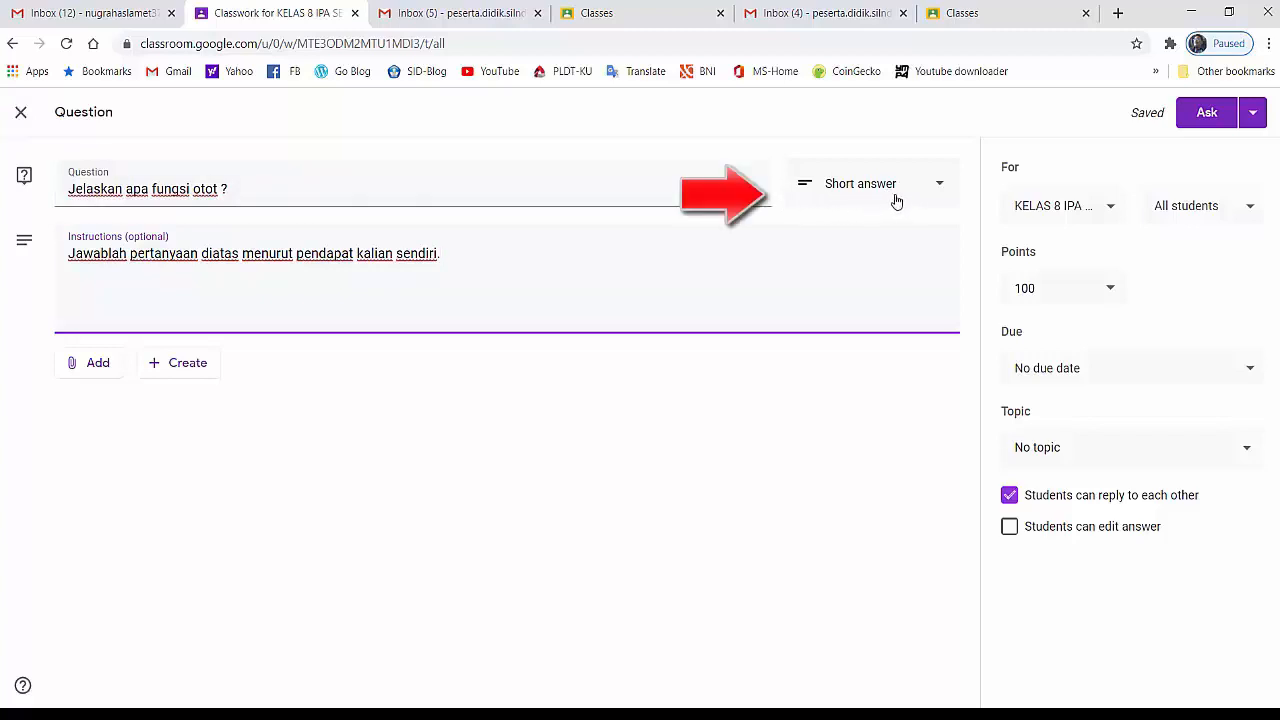
Review the available answer types, target classes and student selection for the question, keeping the existing choices
click(938, 188)
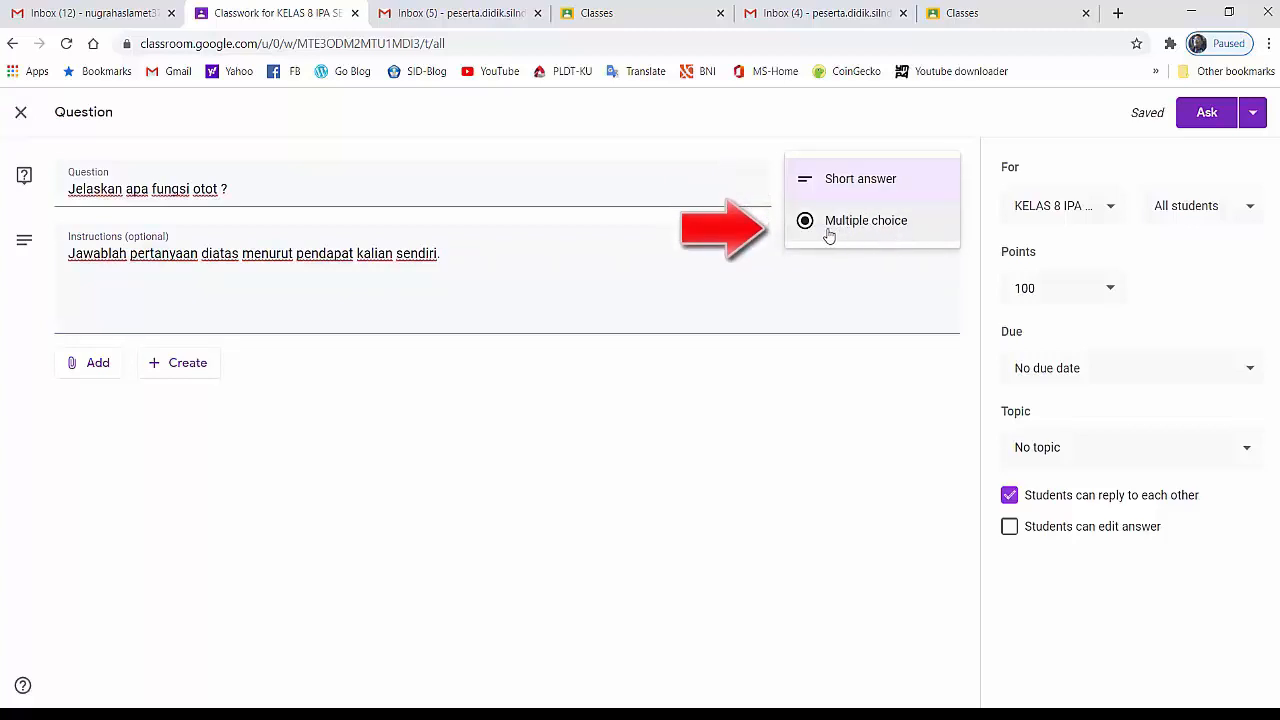
click(759, 190)
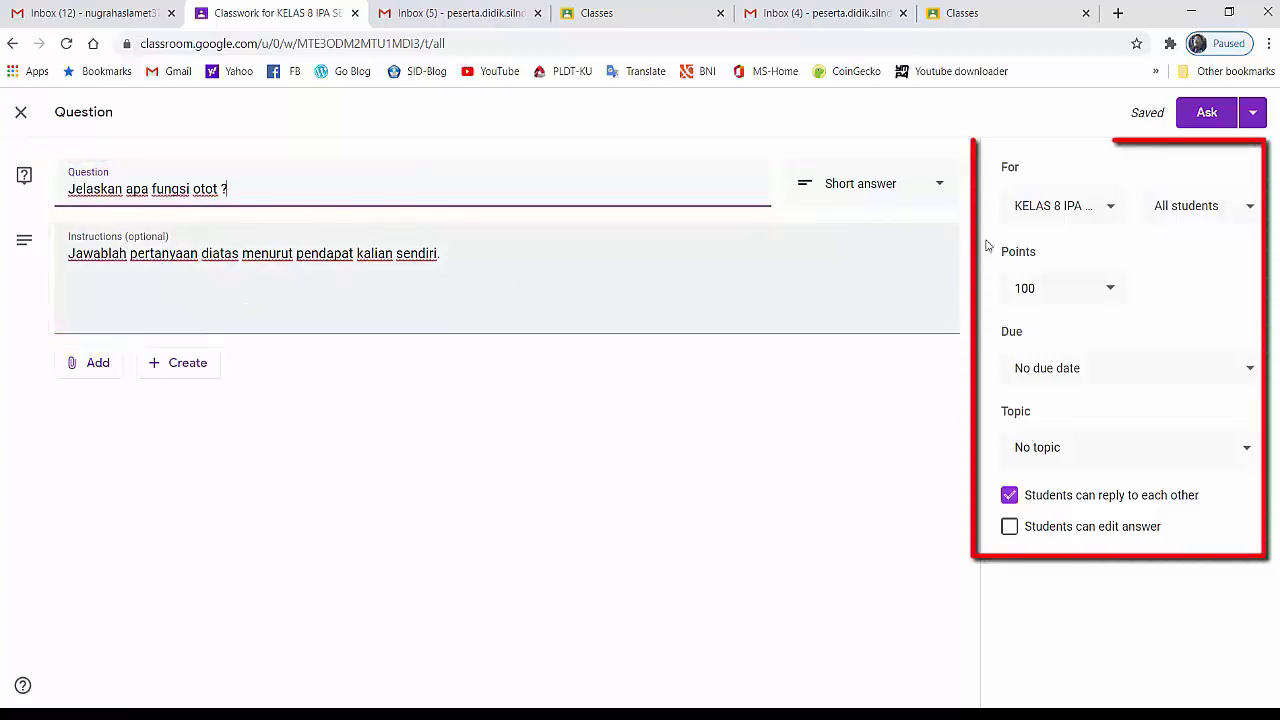
click(1109, 210)
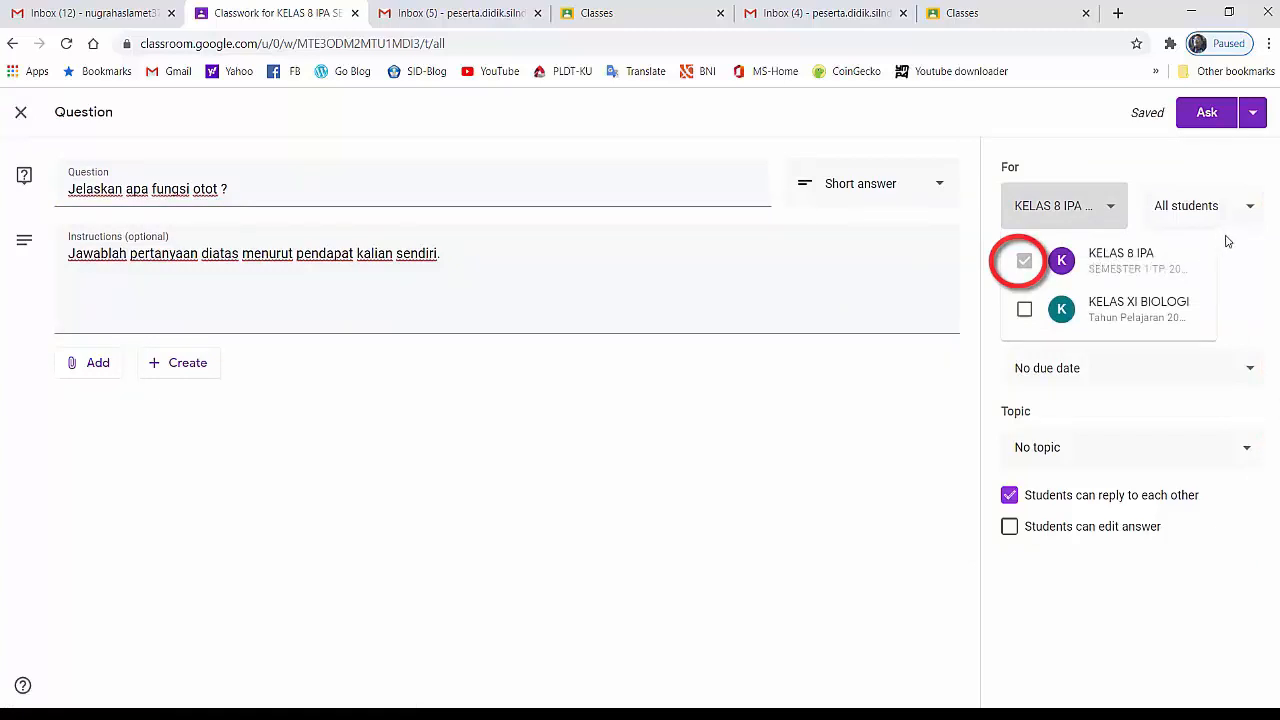
click(1251, 213)
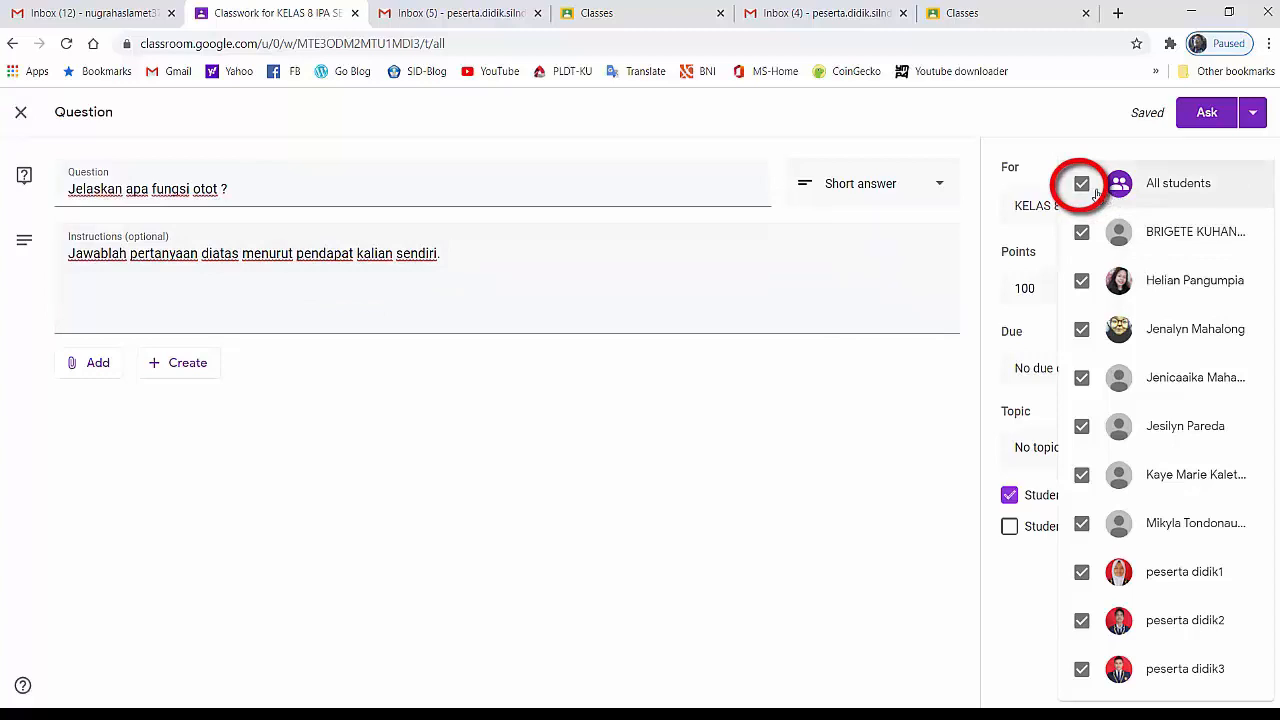
click(1040, 563)
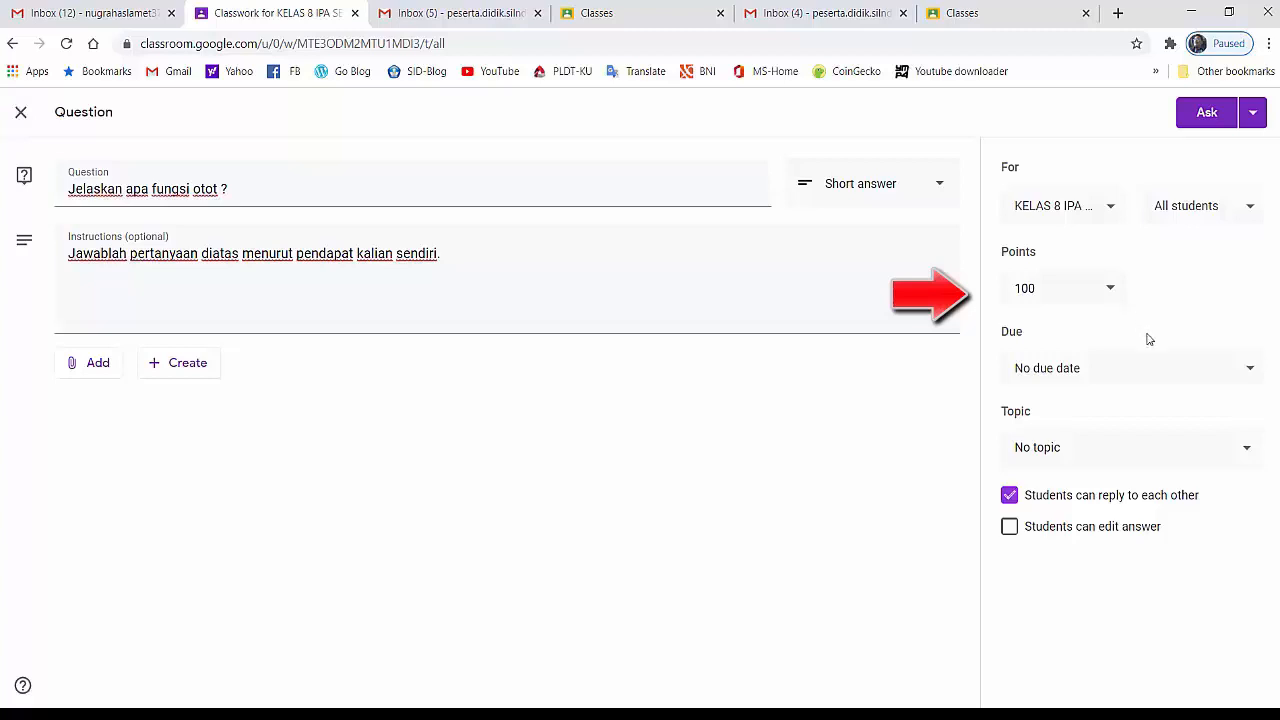
Set the question's due date to Aug 7, 2020, without a time
click(1250, 374)
click(1176, 440)
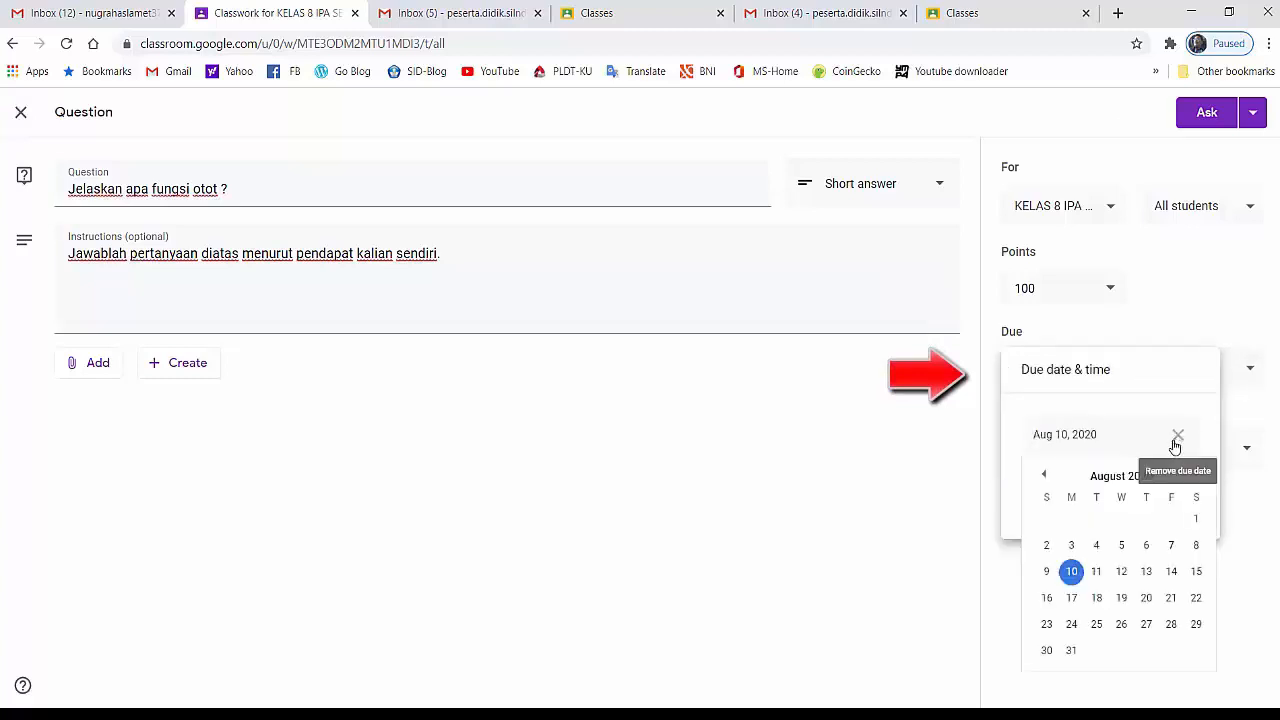
click(1172, 547)
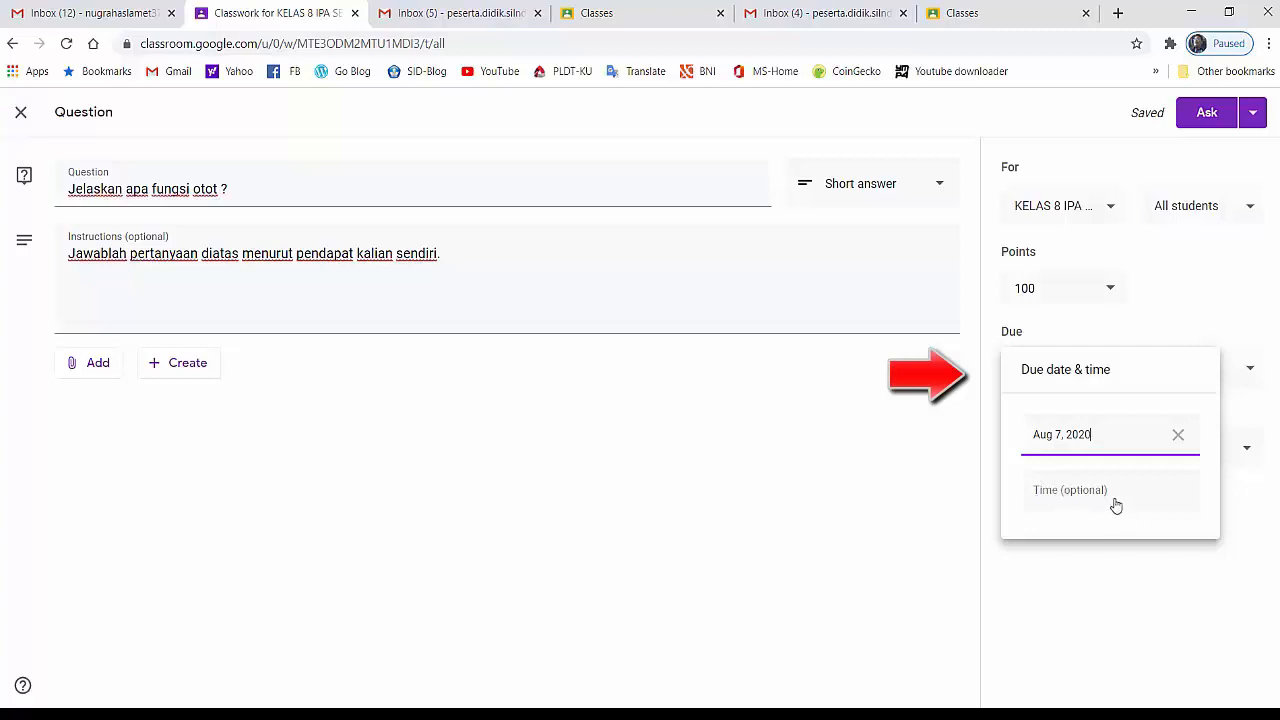
click(1121, 556)
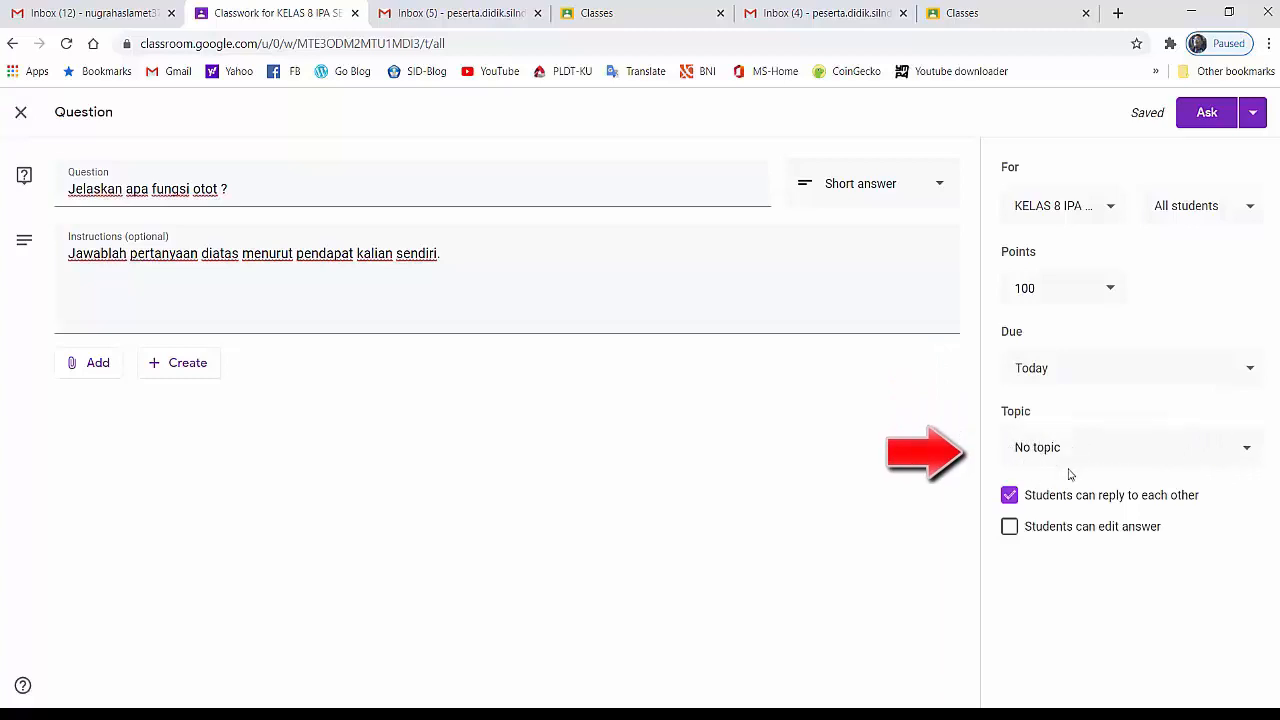
Assign the question to a new topic, FORUM DISKUSI, and allow students to edit their answer
click(1247, 452)
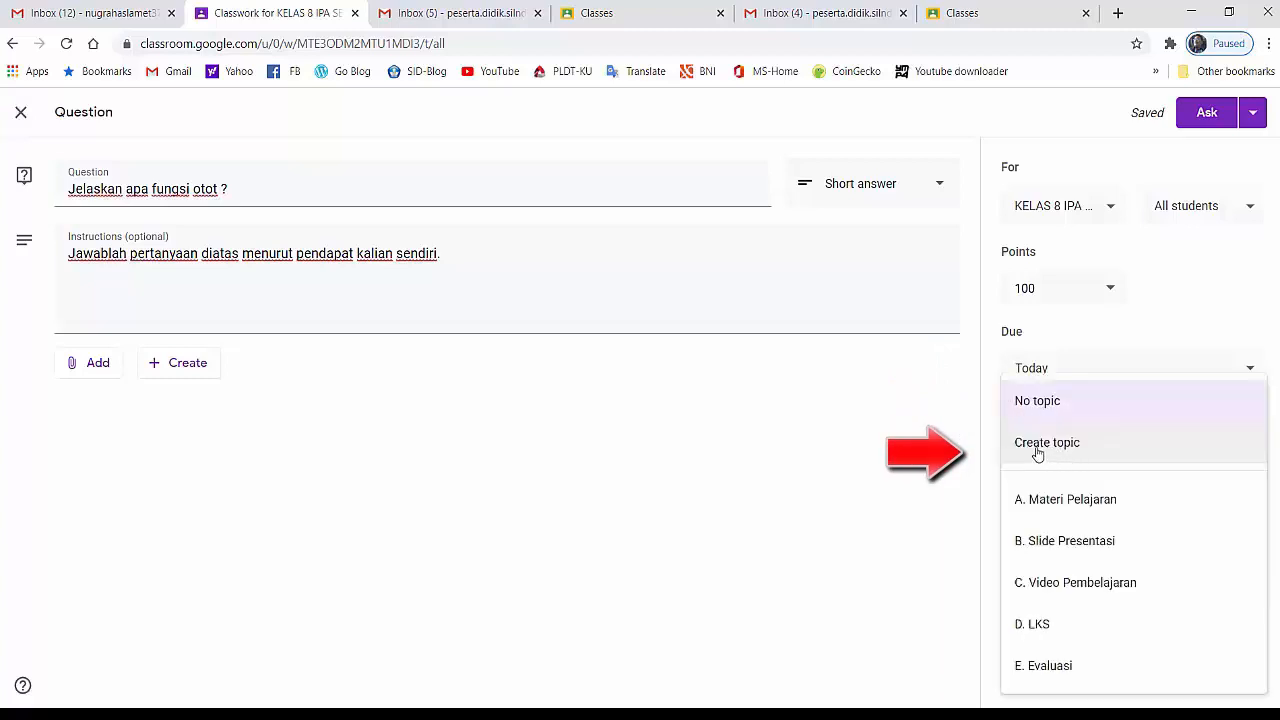
click(1043, 450)
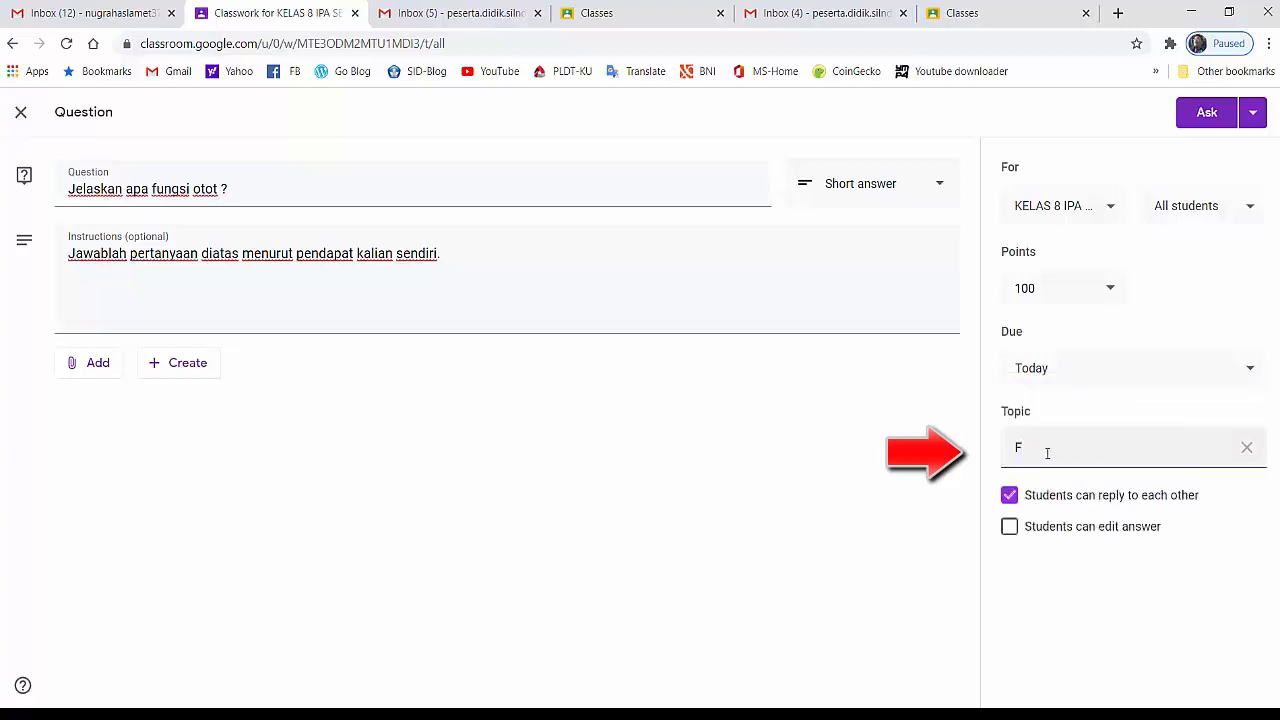
text(FORUM DISKUSI)
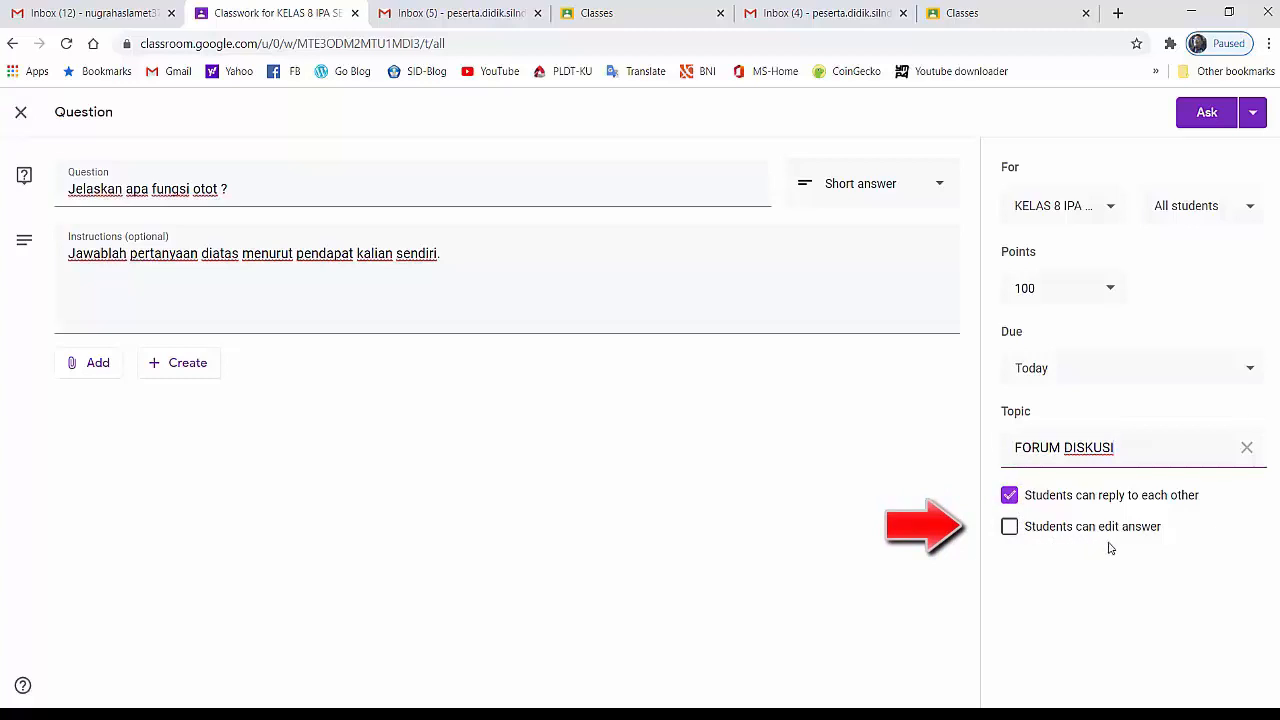
click(1010, 529)
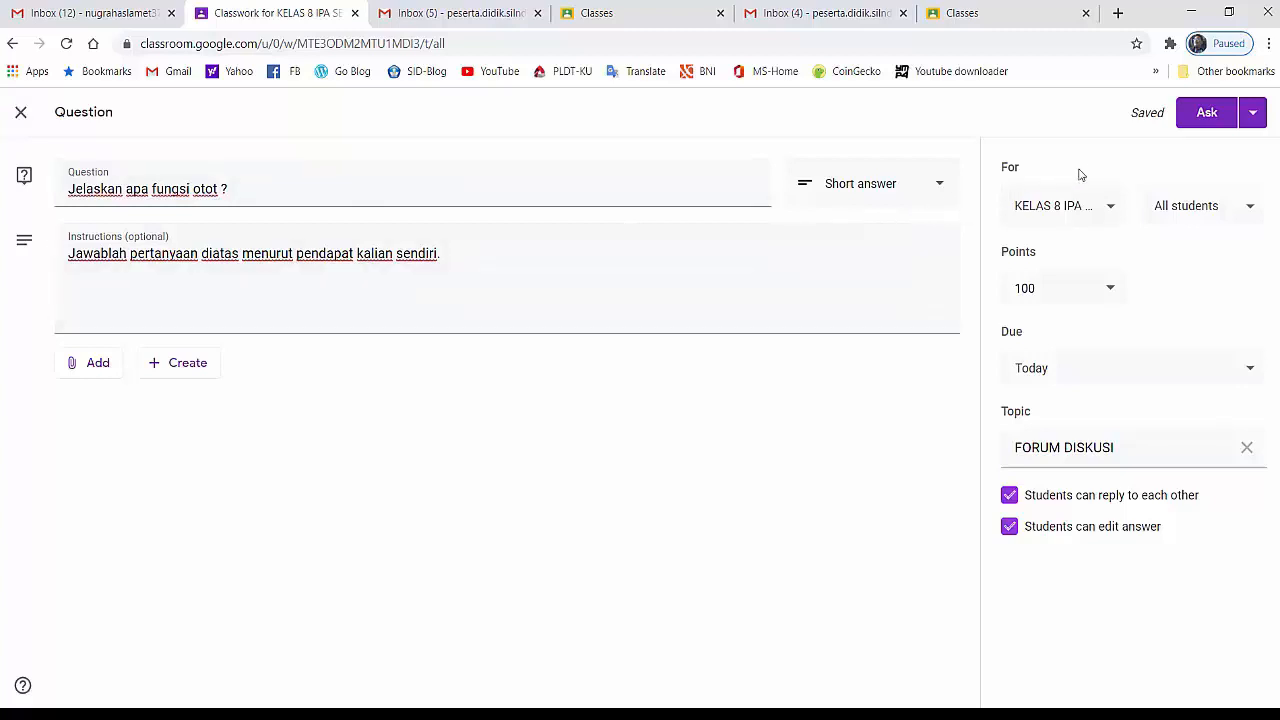
Publish the question immediately to the class and check the KELAS 8 IPA stream for it
click(1254, 118)
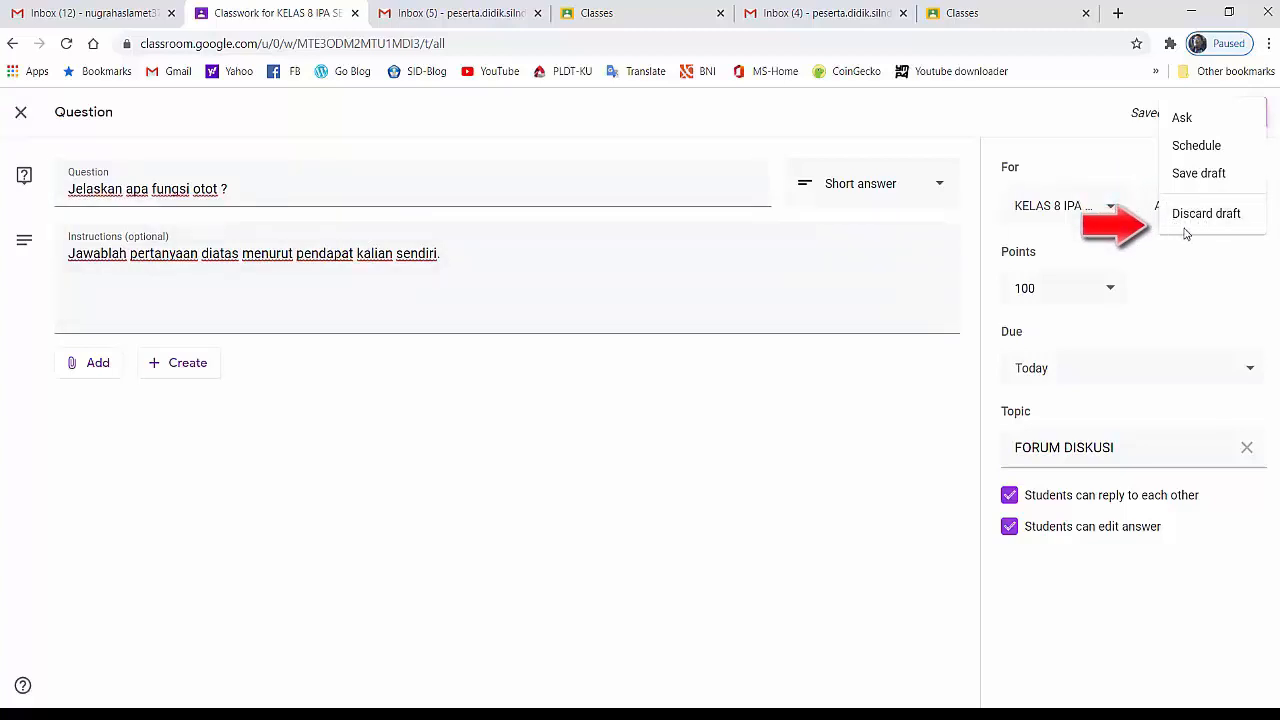
click(1182, 119)
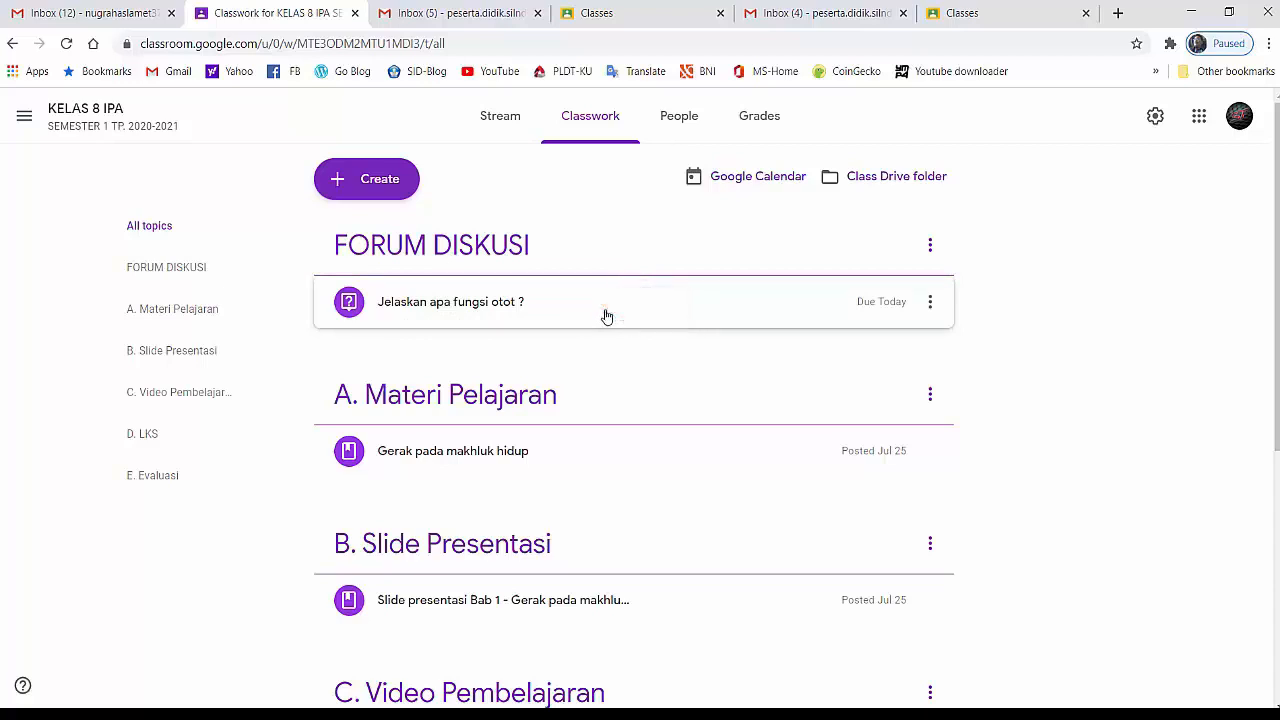
click(500, 118)
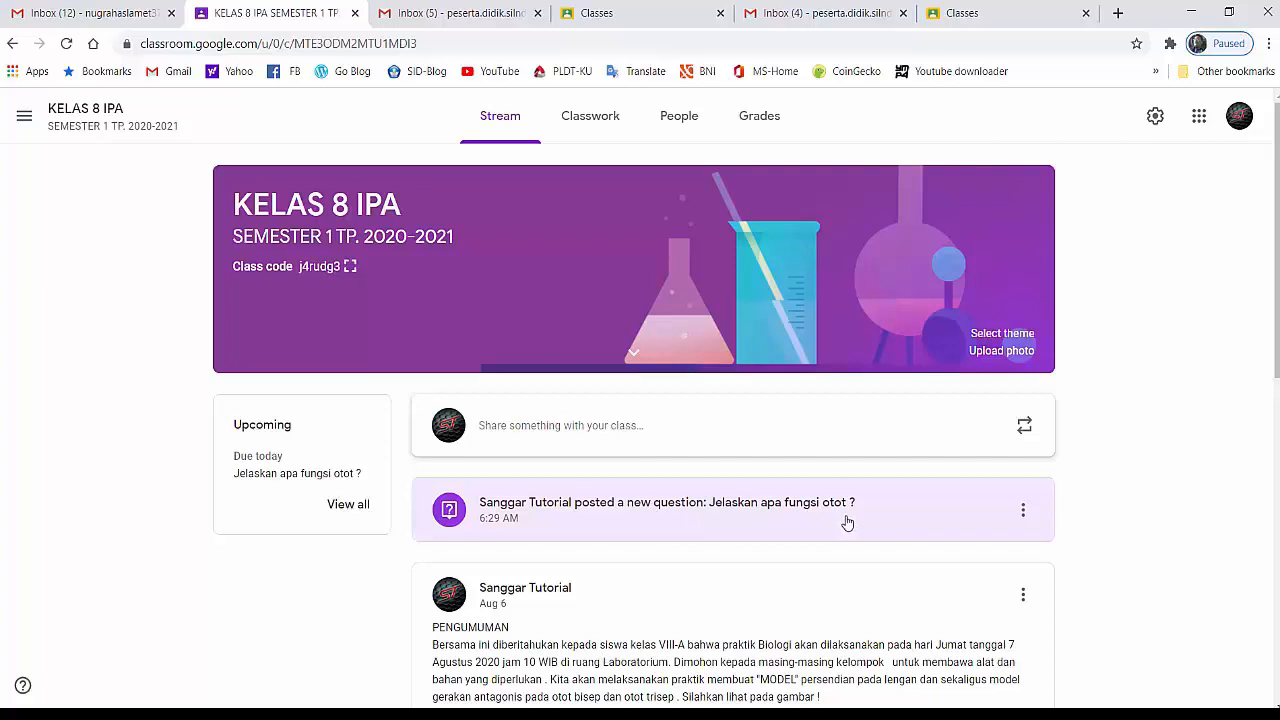
Switch to the first student account and open KELAS 8 IPA
click(1239, 116)
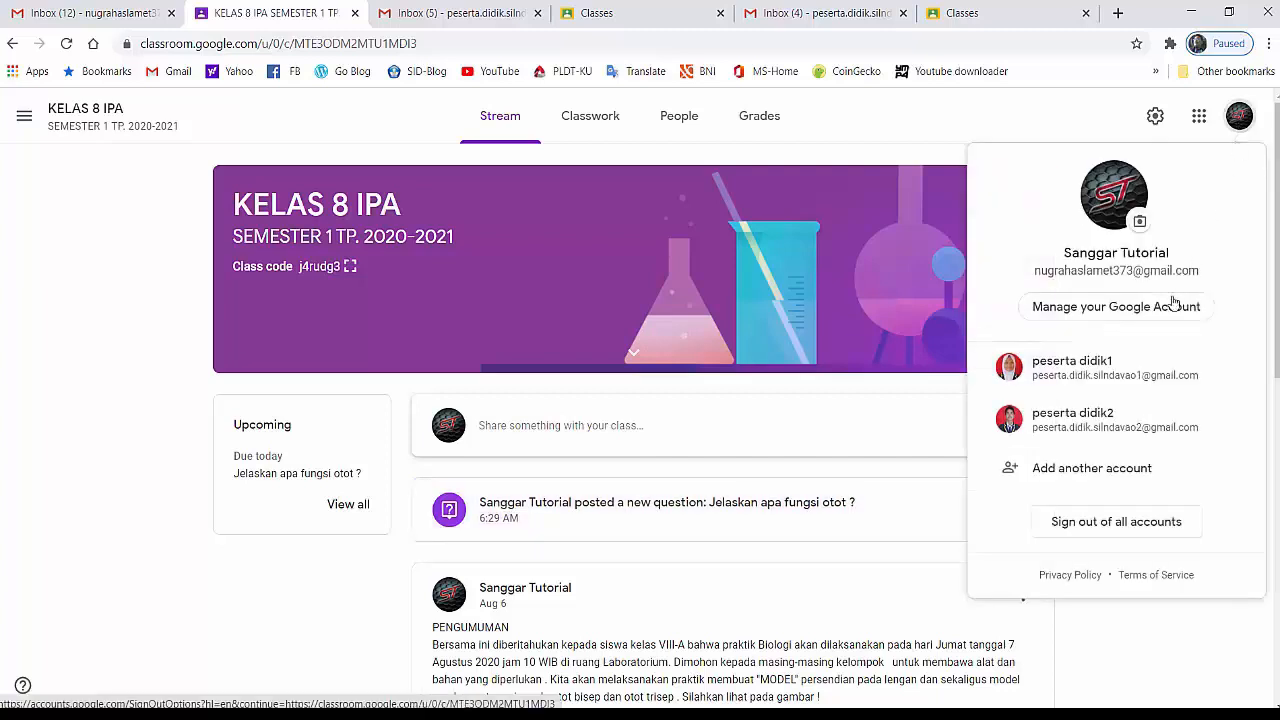
click(1066, 375)
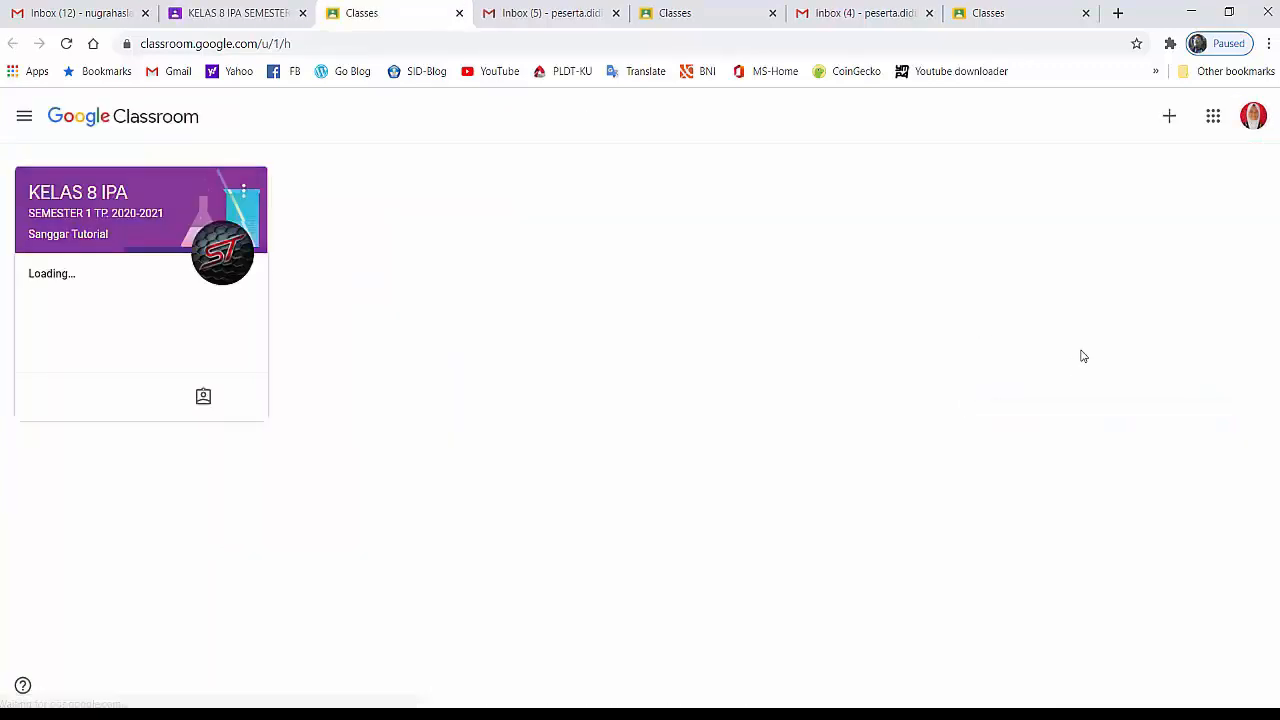
click(1250, 124)
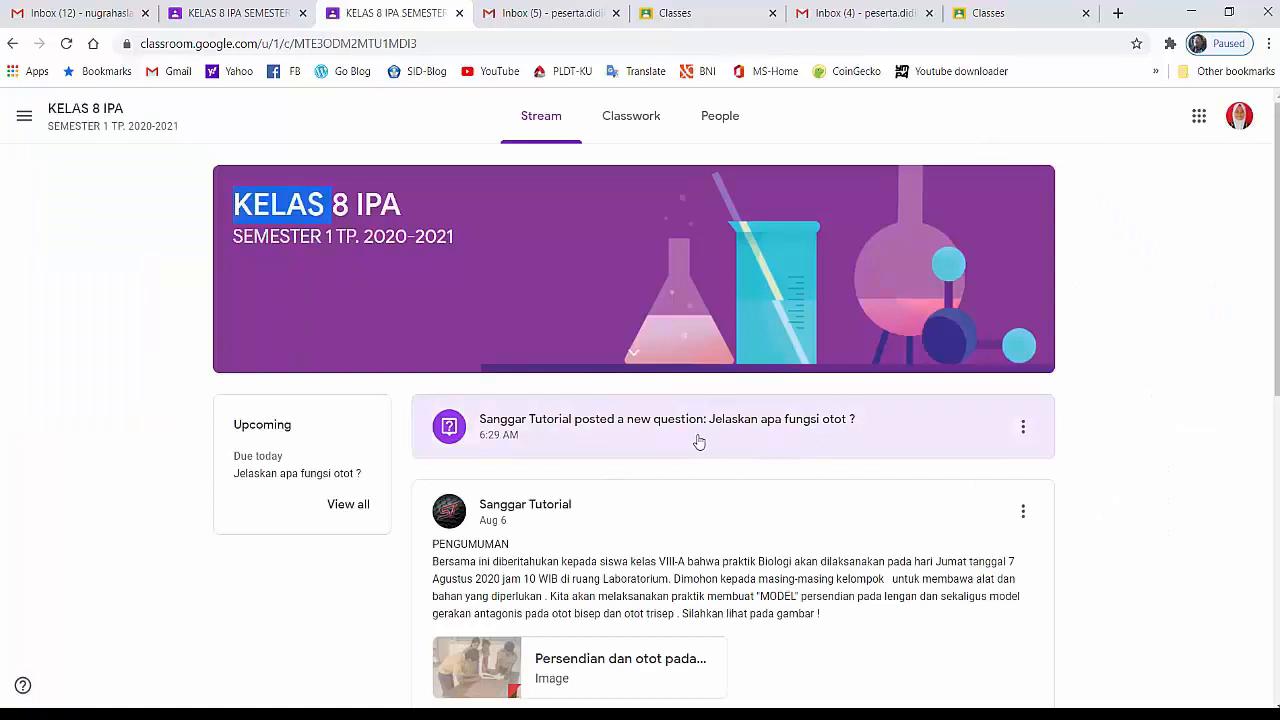
View the full page of the FORUM DISKUSI question "Jelaskan apa fungsi otot ?" and enter its class comment field
click(625, 122)
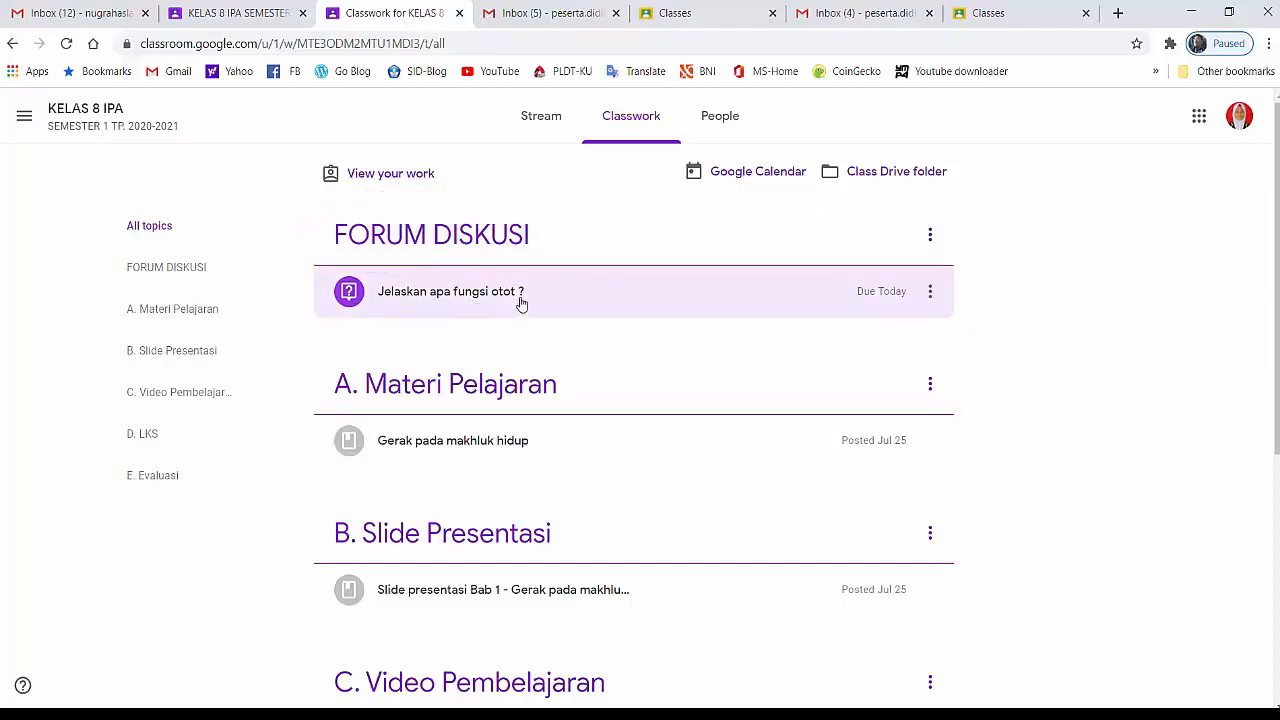
click(476, 298)
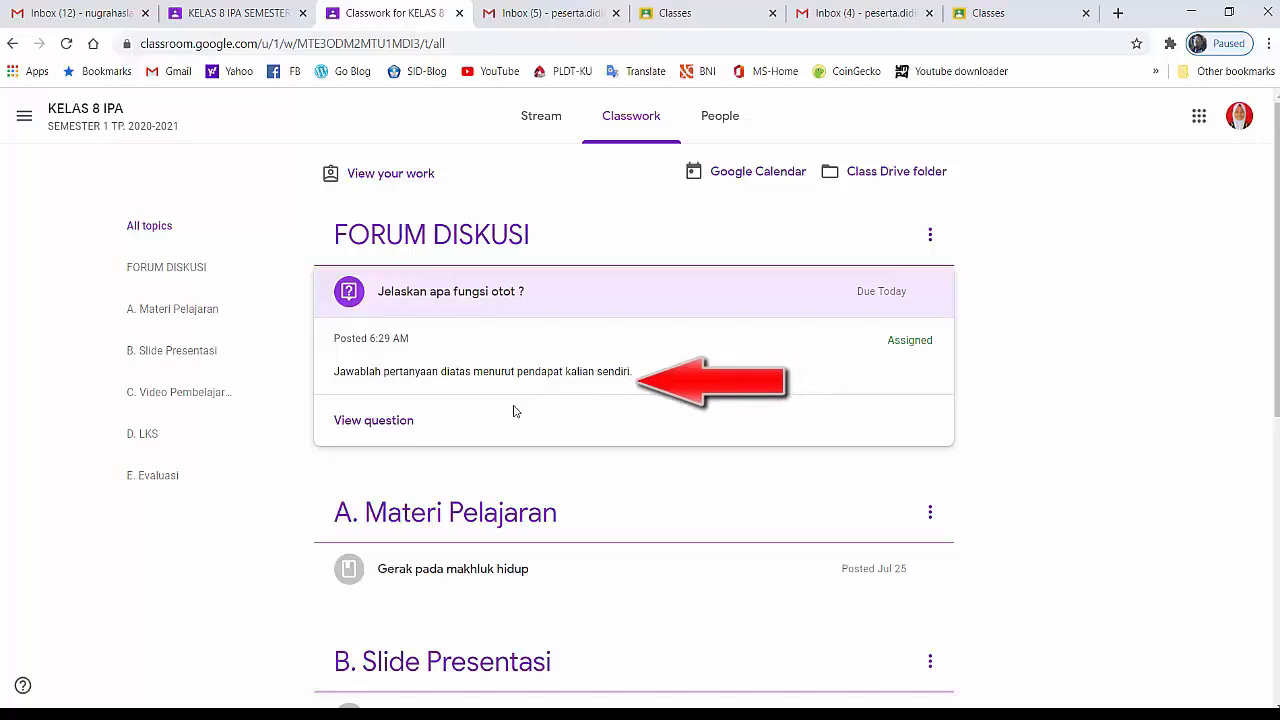
click(369, 424)
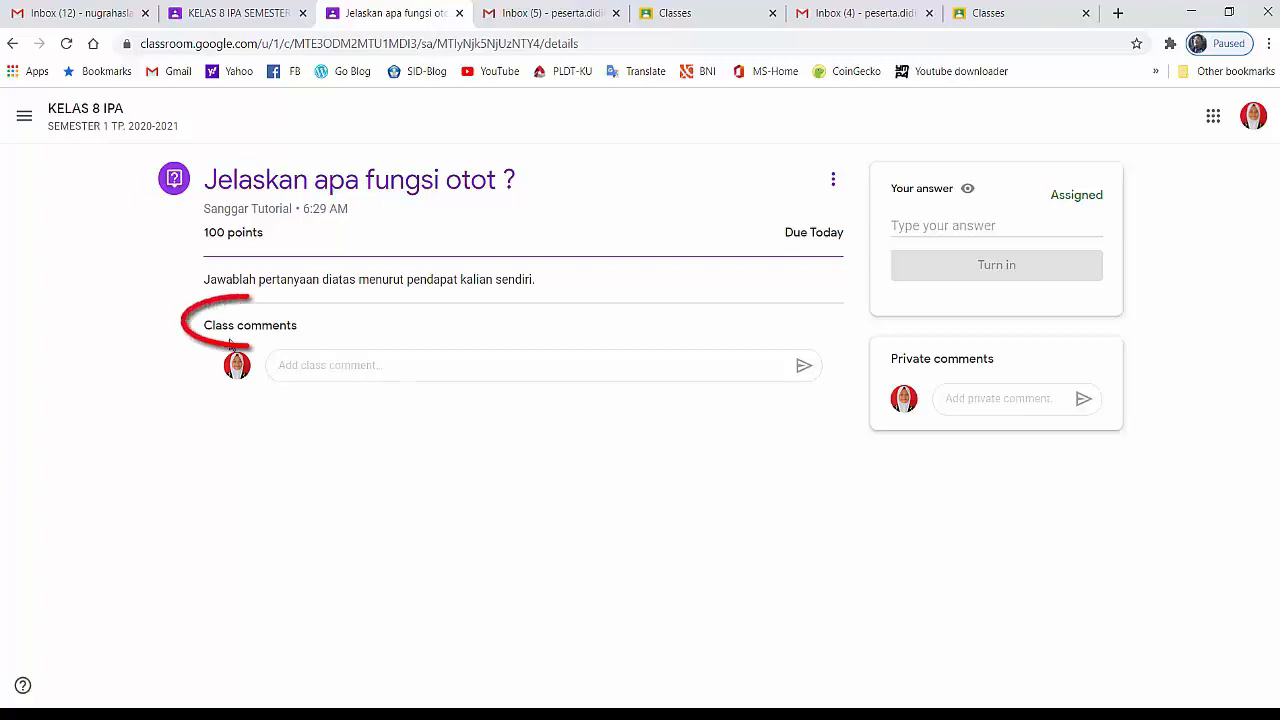
click(300, 366)
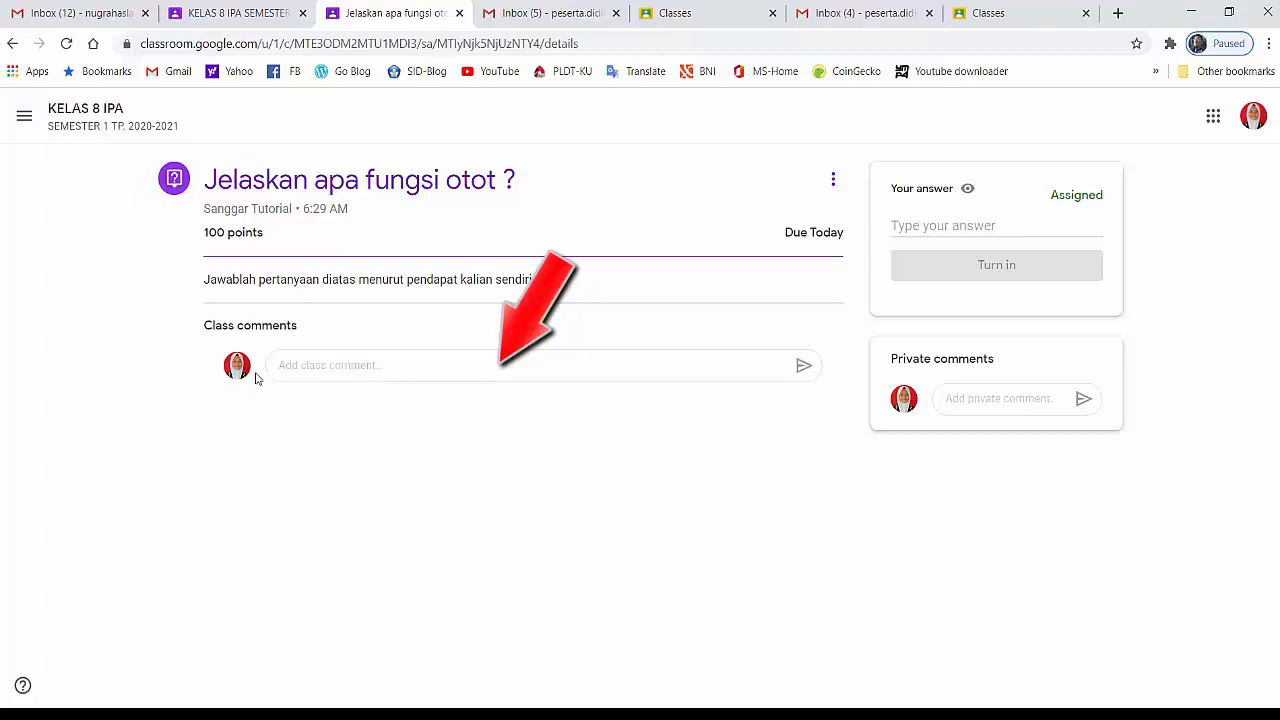
Draft the class comment "Terima kasih pak." on the question as the first student
click(305, 366)
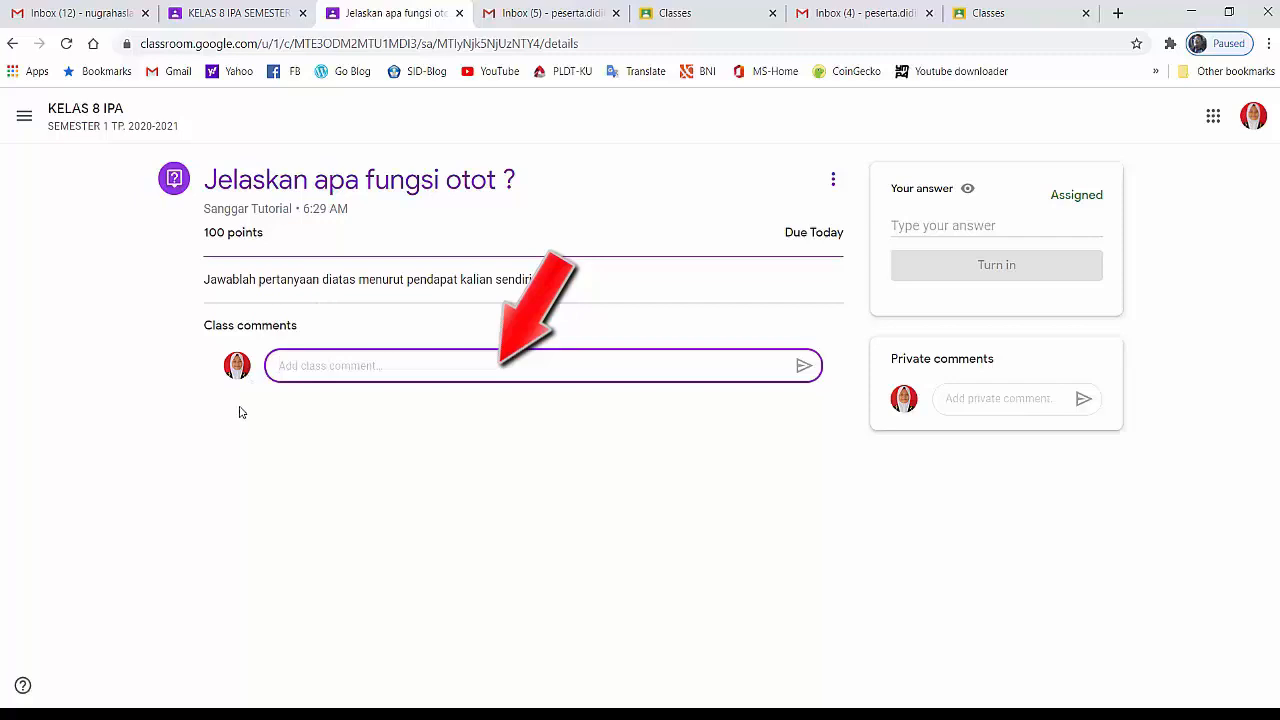
text(Terima kasih pak.)
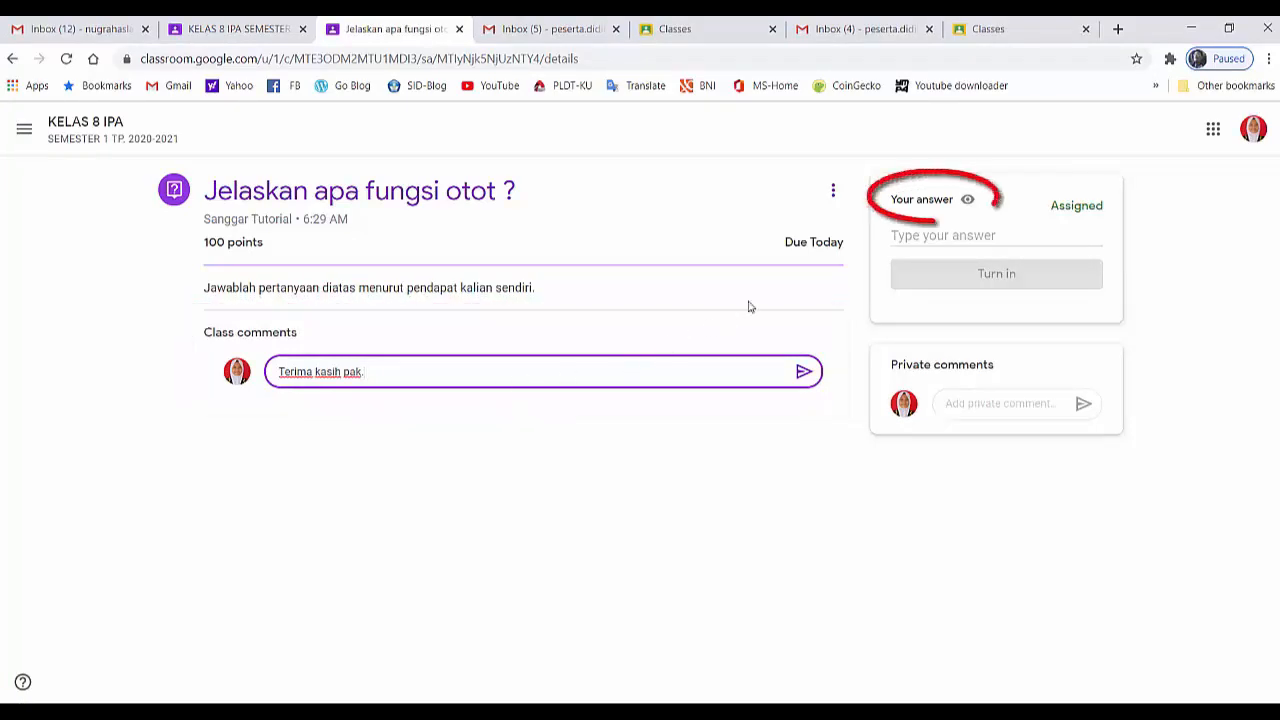
Turn in the answer "Otot sebagai alat gerak aktif", and reopen it for editing and resubmit it
click(909, 236)
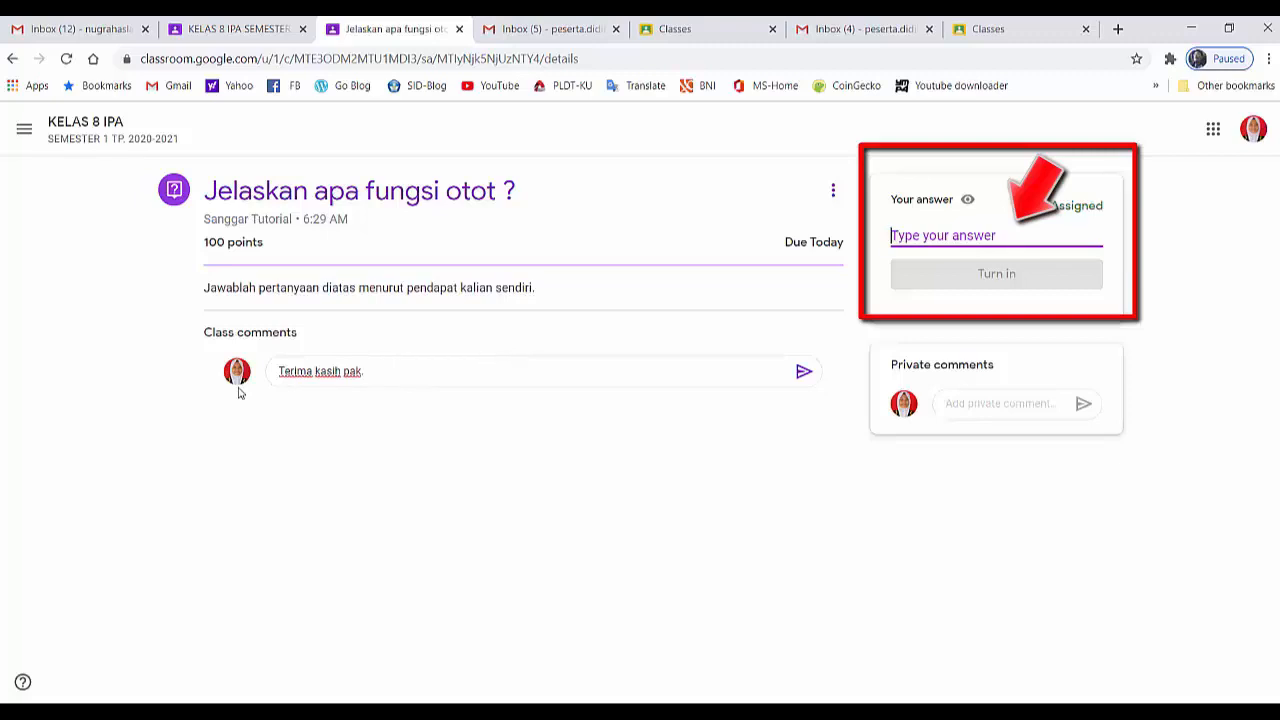
text(Ot)
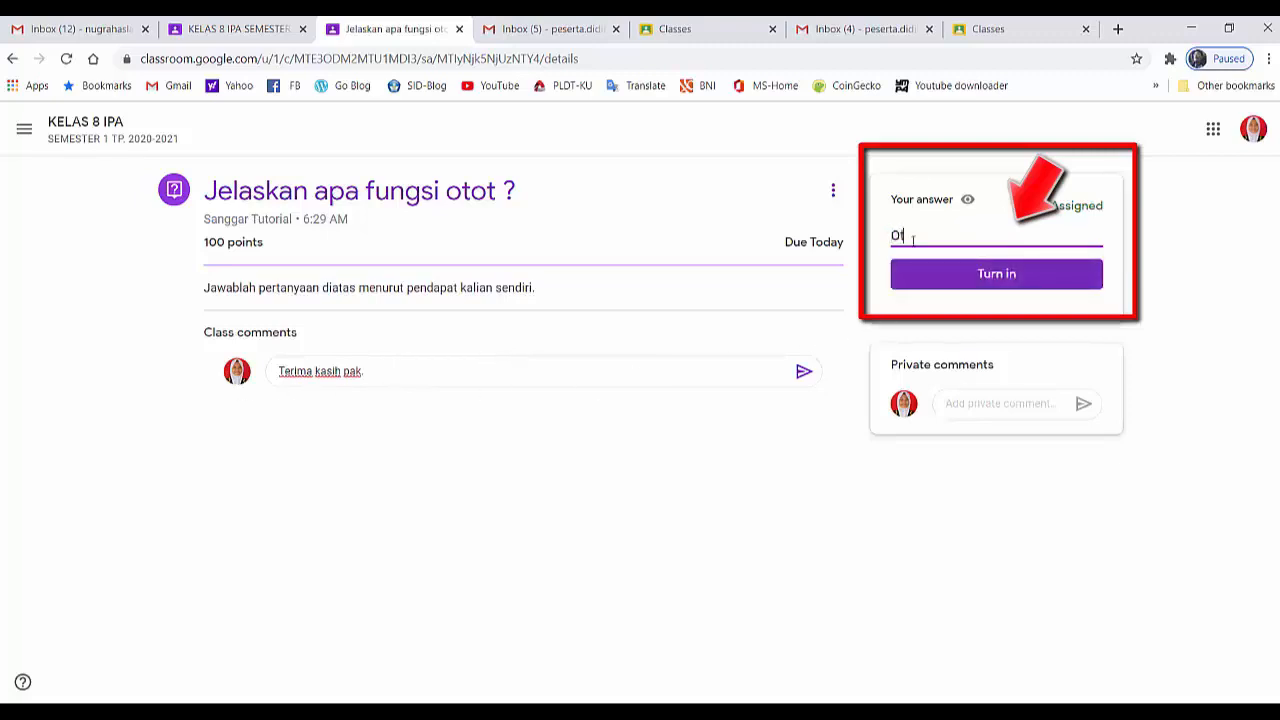
text(ot sebagai ala)
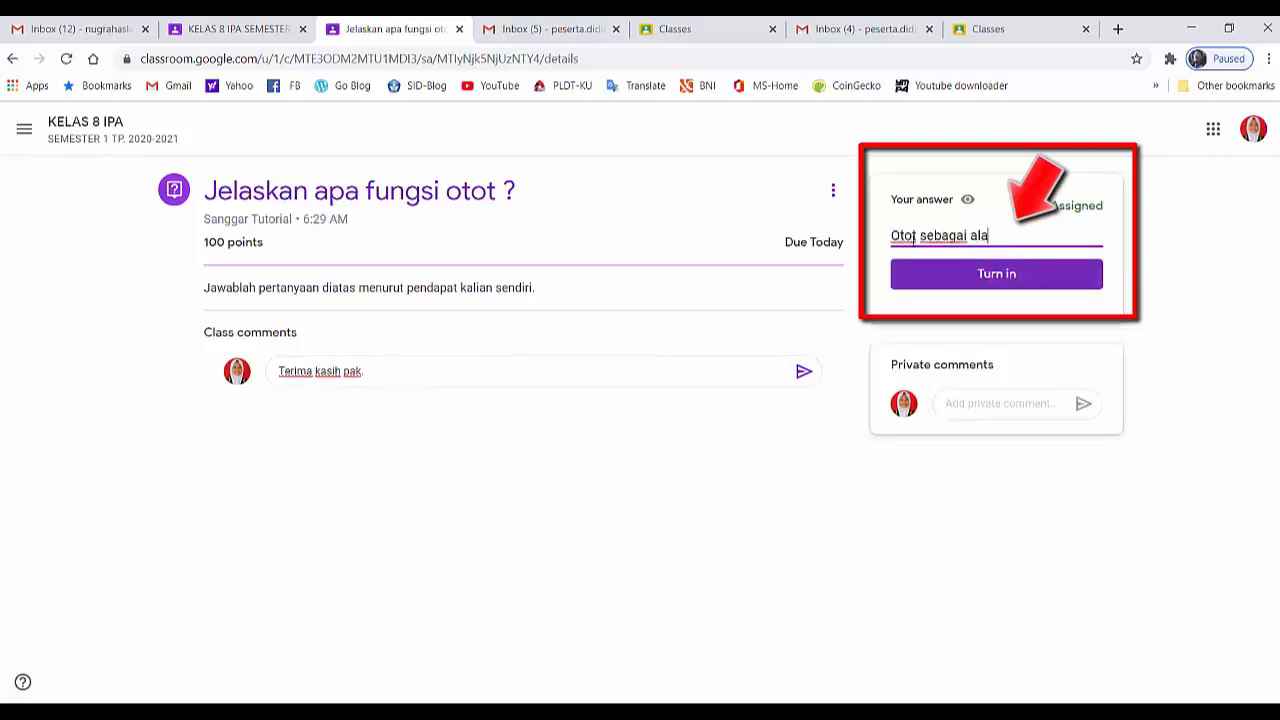
text(t gerak aktif)
click(995, 280)
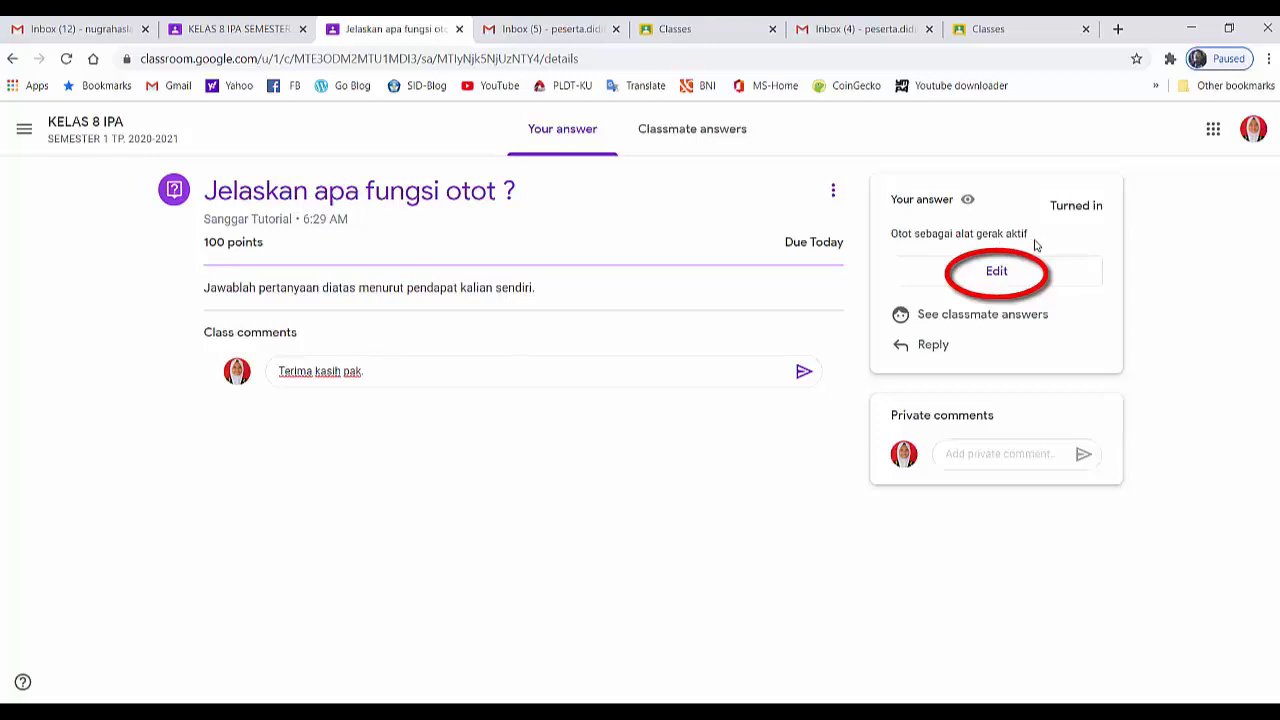
click(997, 281)
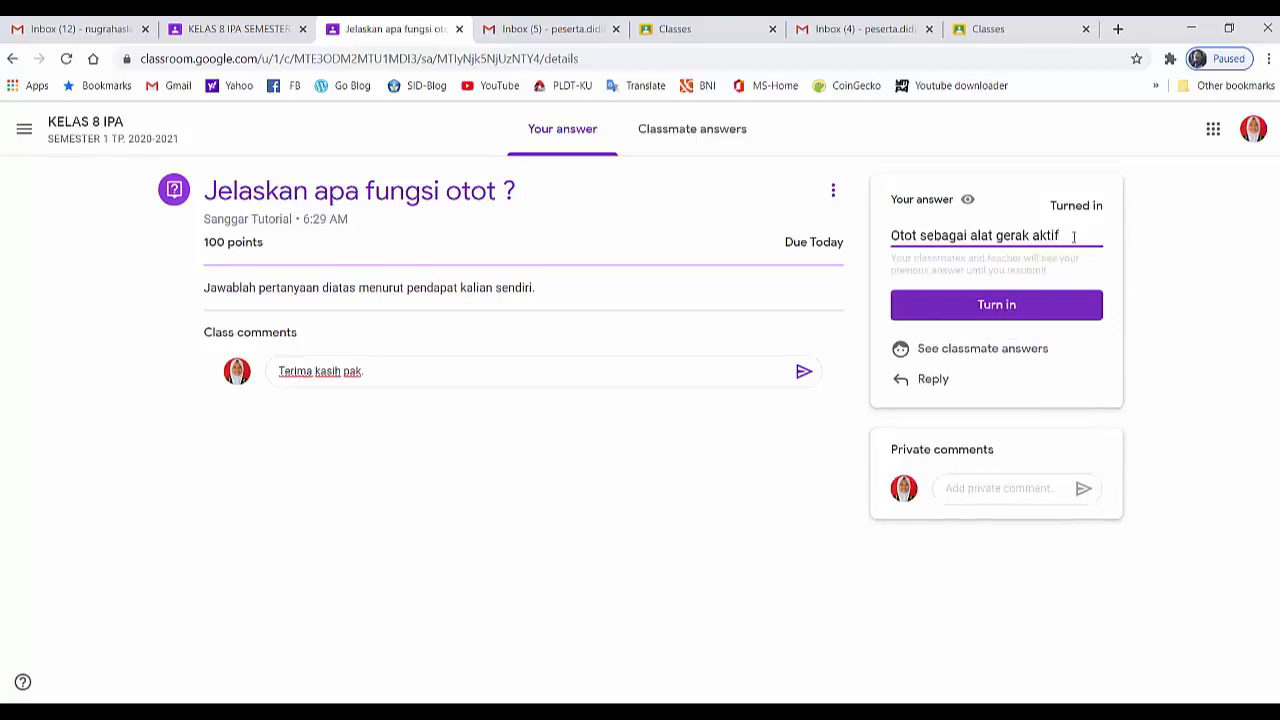
click(995, 307)
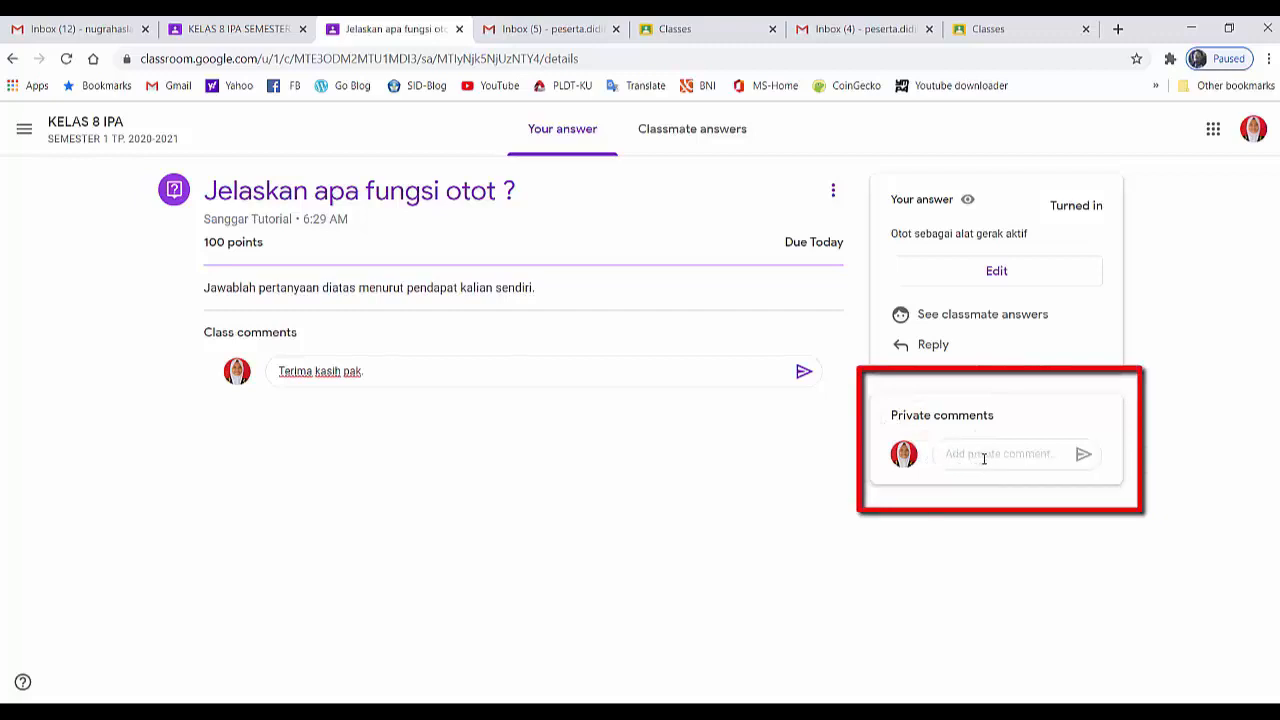
Send the teacher the private comment "Saya sudah menjawab pak" on the question
click(983, 458)
text(Saya sudah )
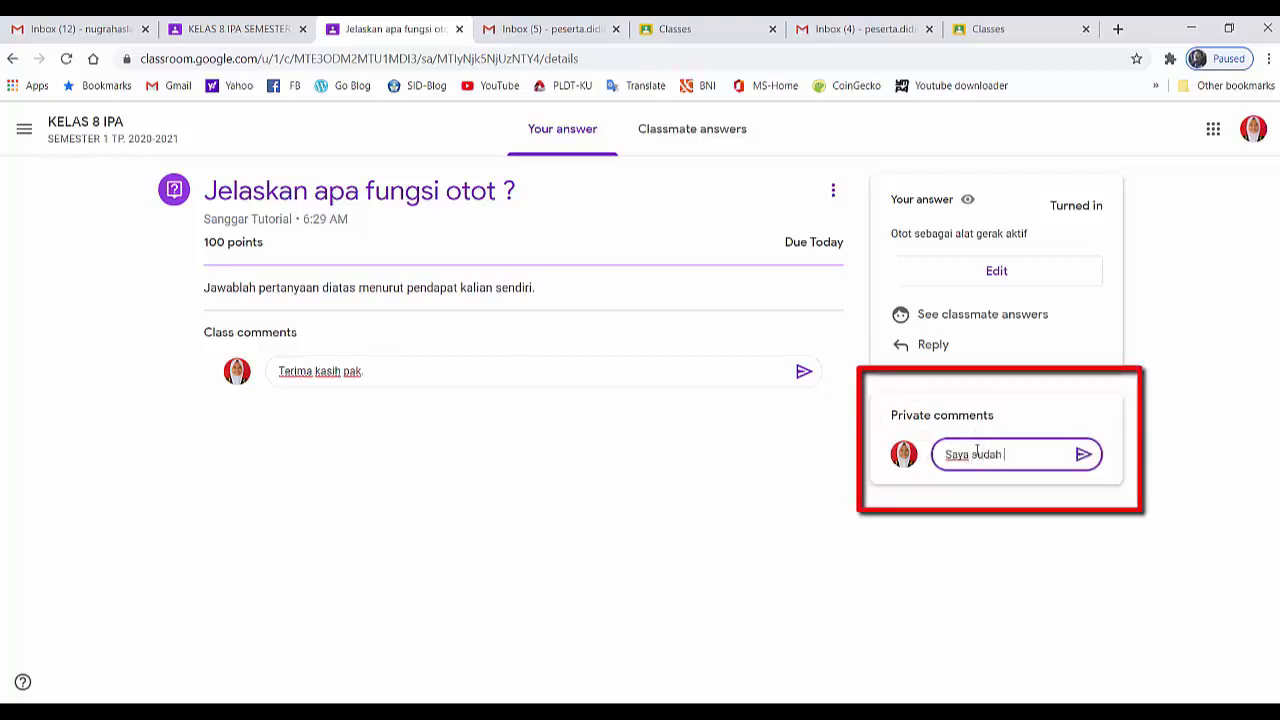
text(menjawab pak)
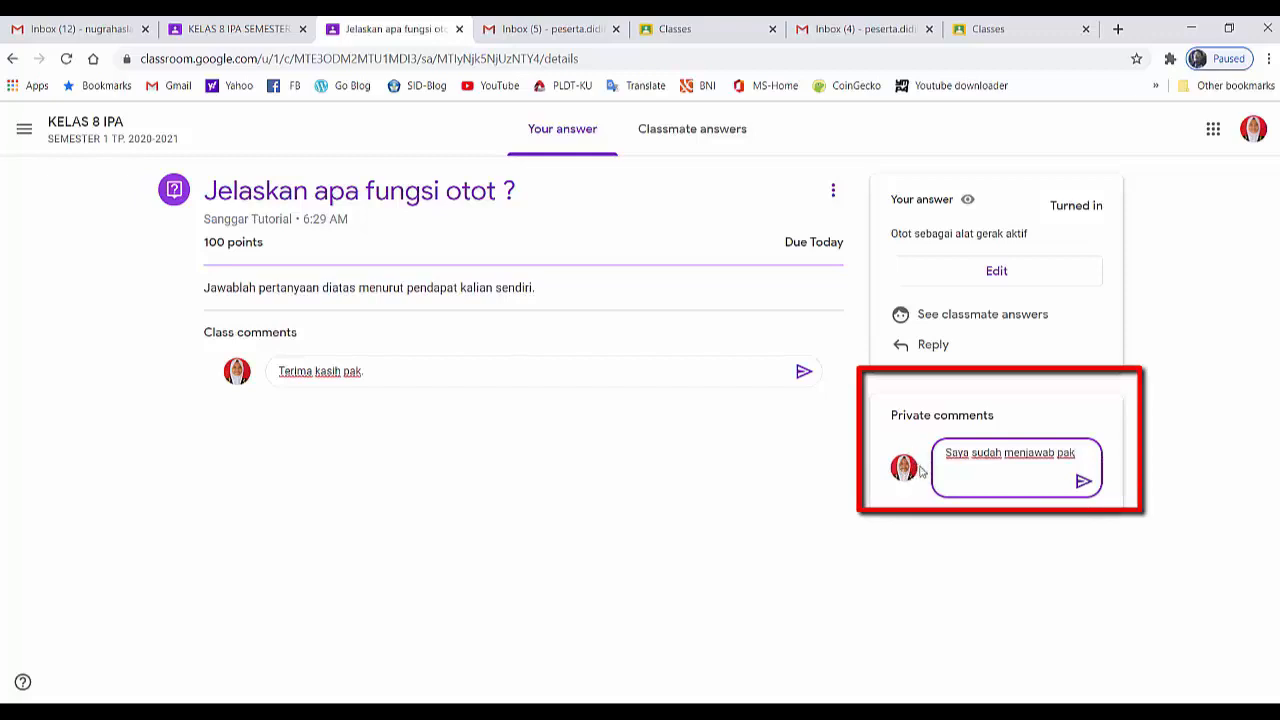
click(1083, 484)
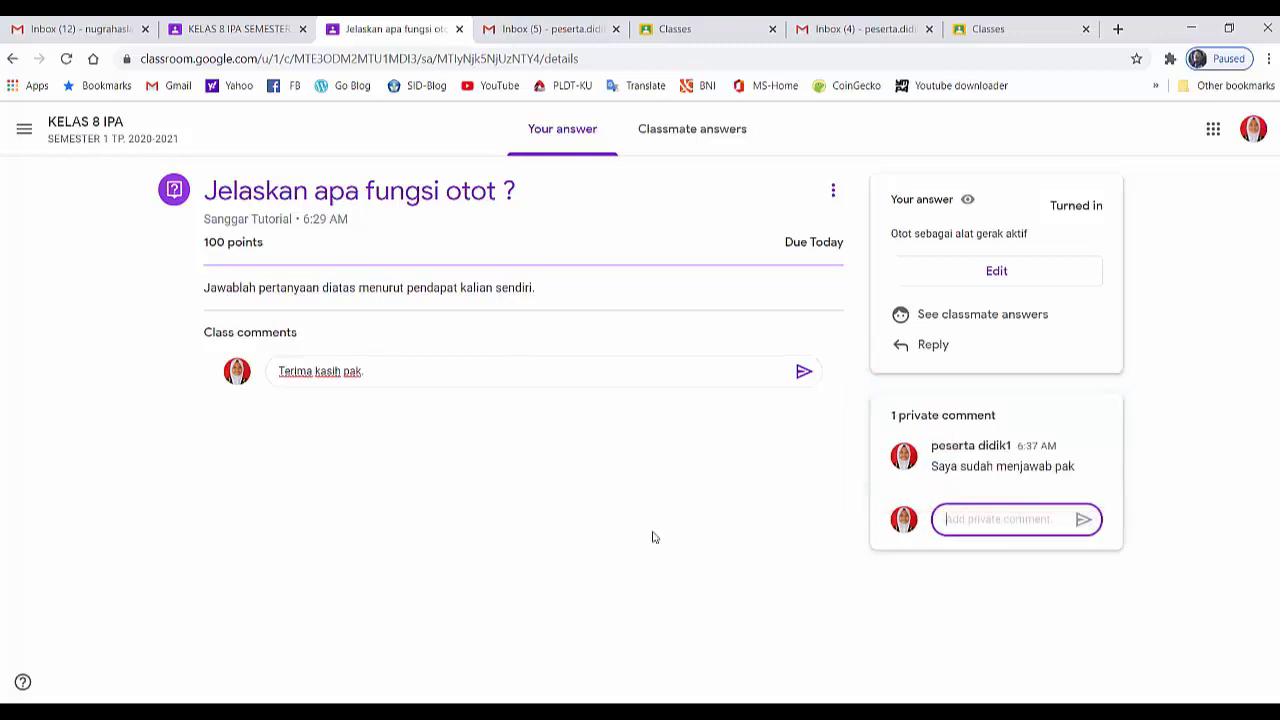
Switch to the teacher account and open the student answers to the FORUM DISKUSI question "Jelaskan apa fungsi otot ?"
click(238, 28)
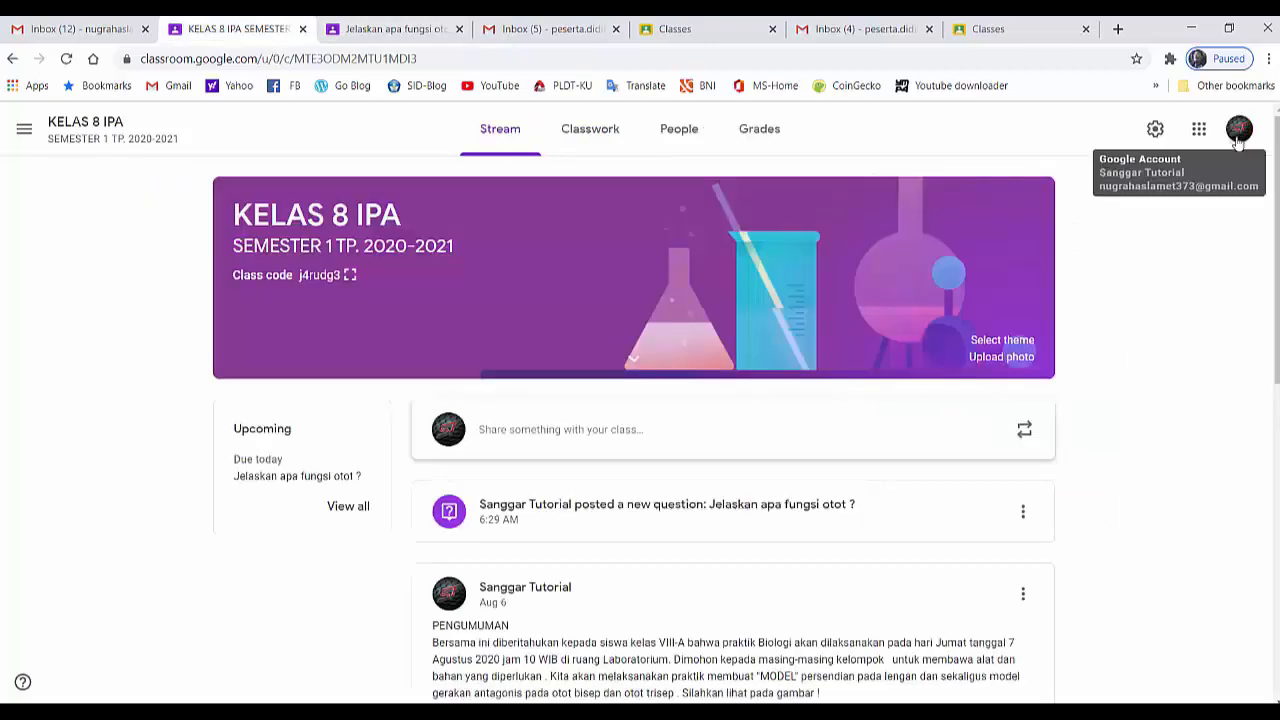
click(1238, 130)
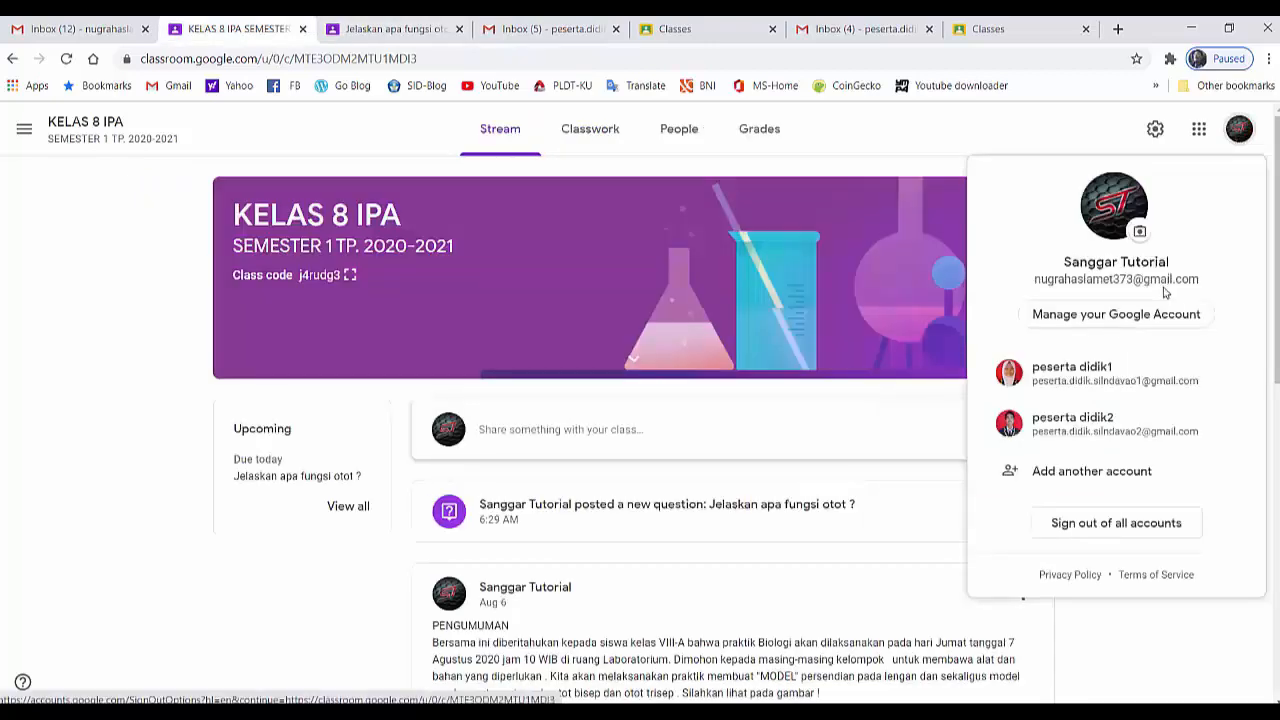
click(936, 129)
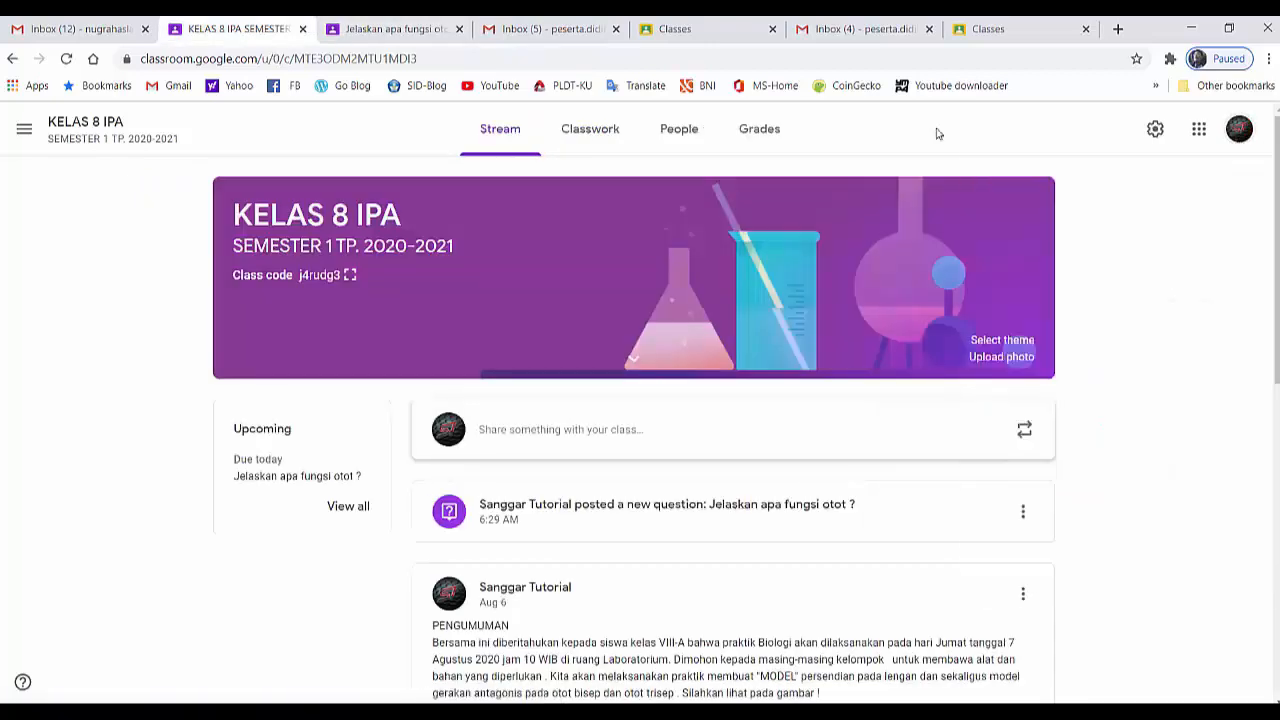
click(591, 132)
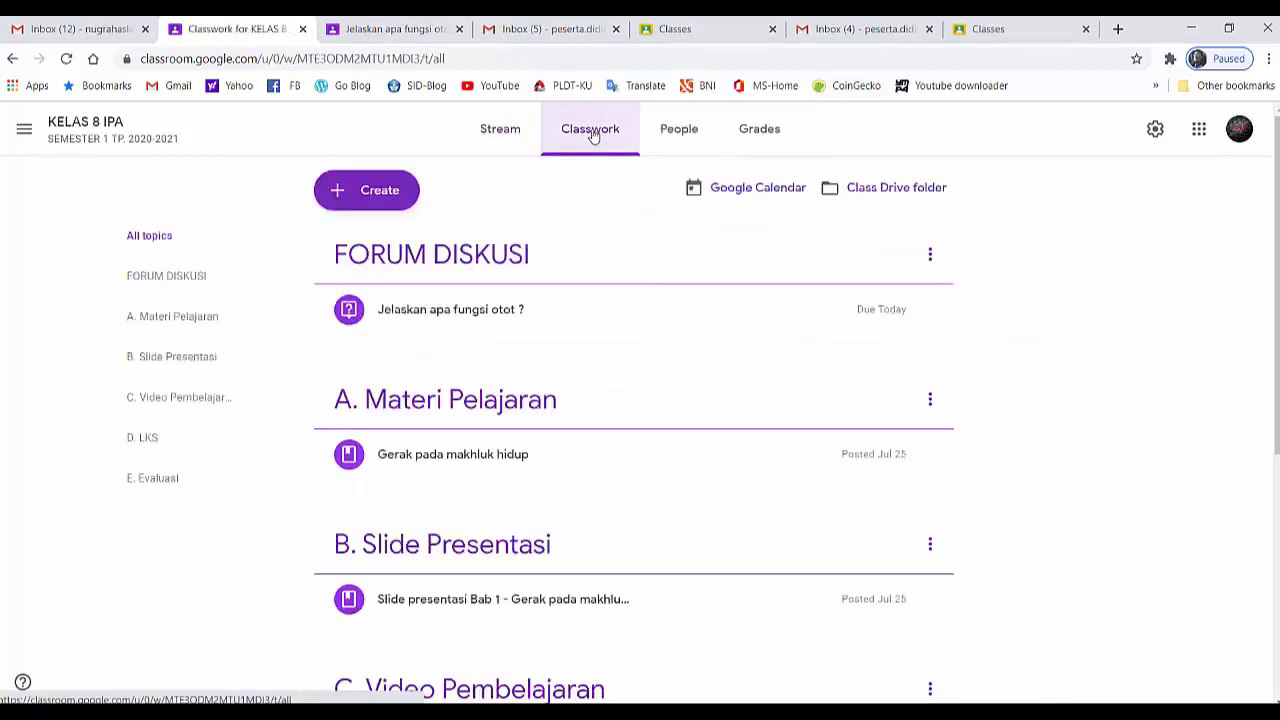
click(470, 319)
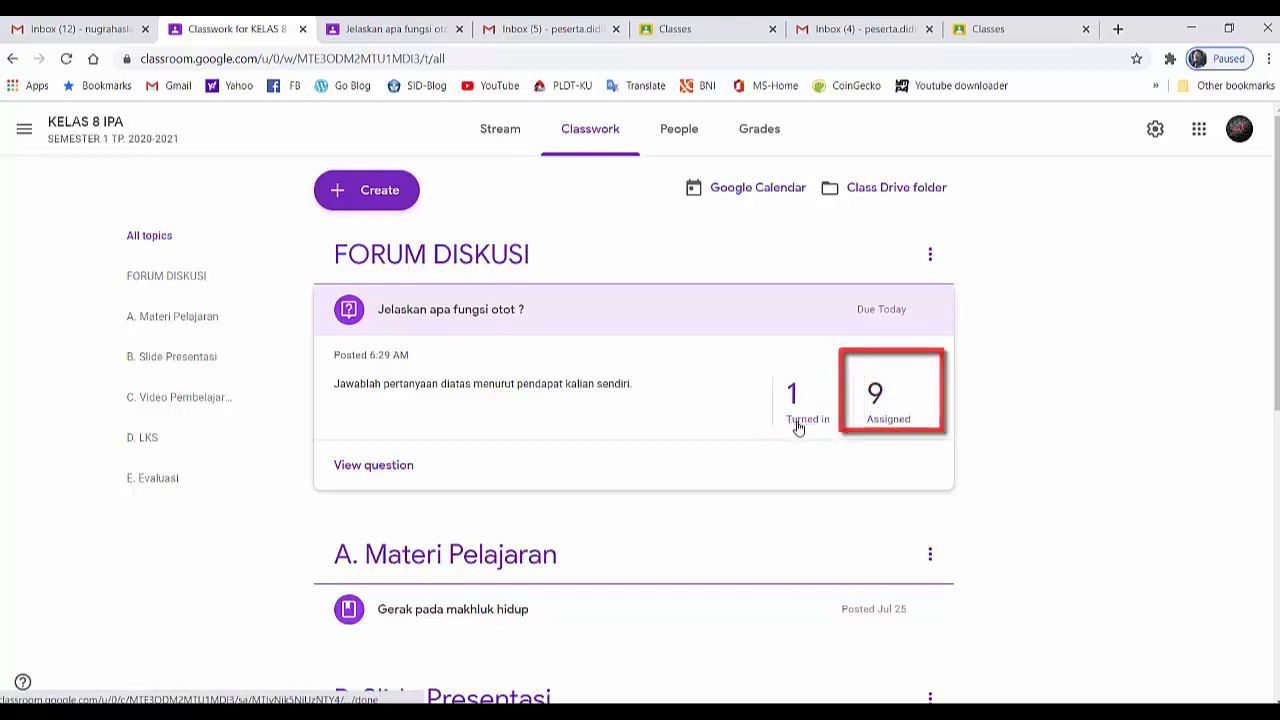
click(381, 474)
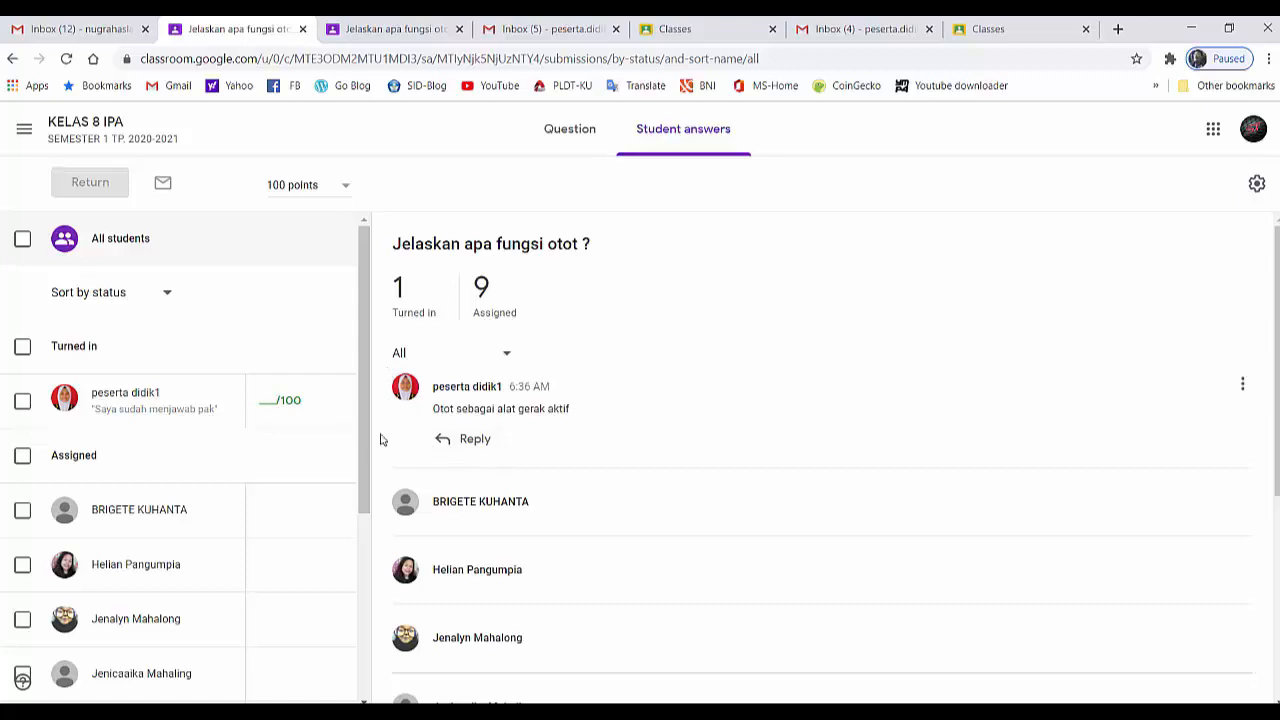
Grade the first student's answer 100 out of 100 and return the work to that student
click(271, 409)
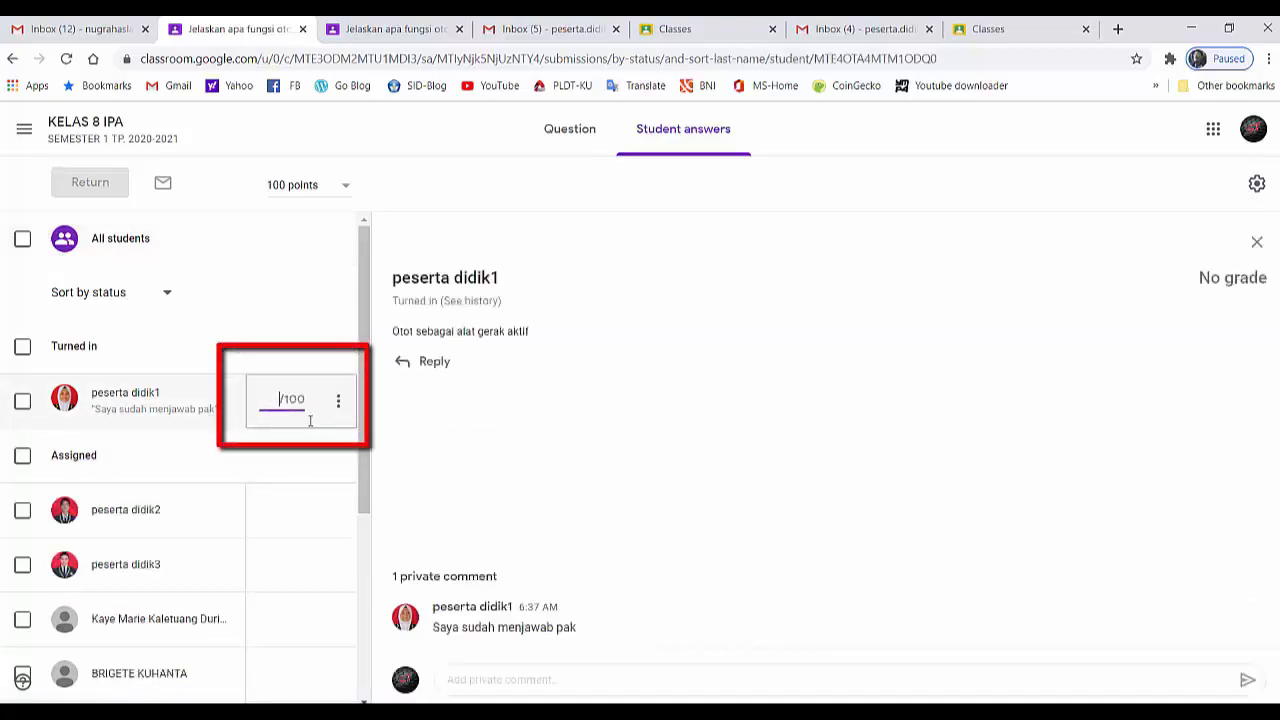
text(100)
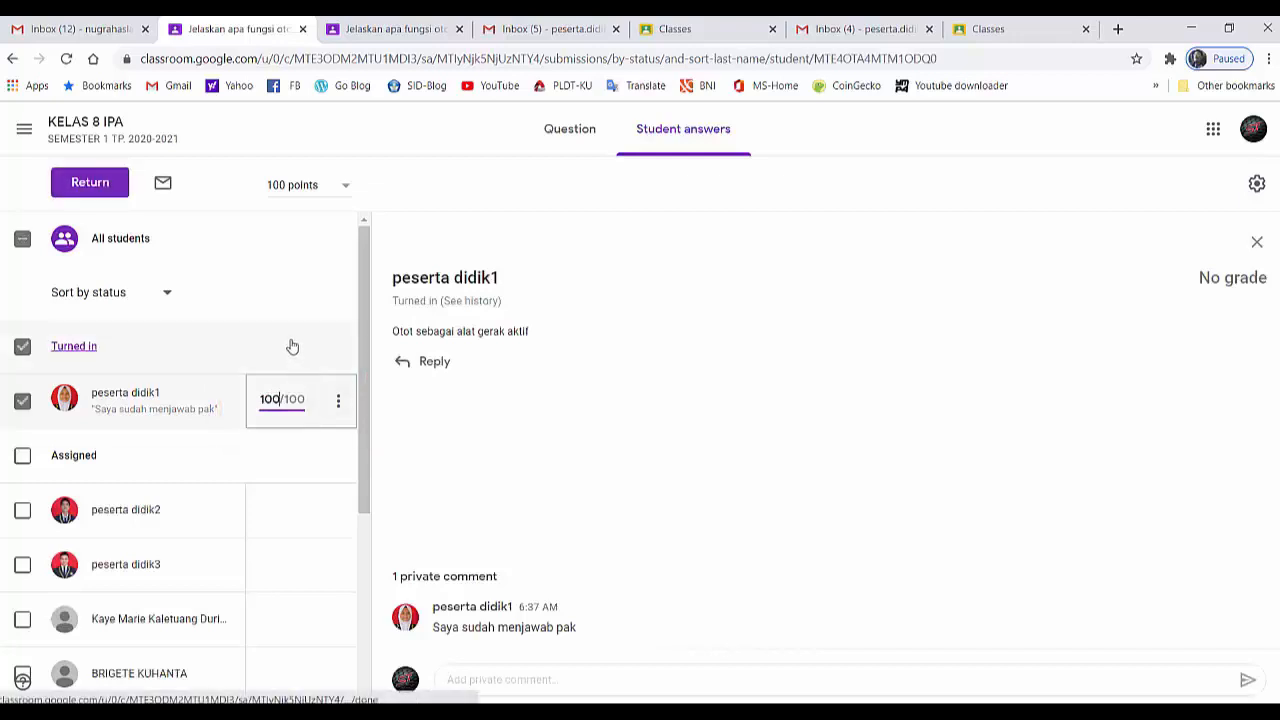
click(90, 196)
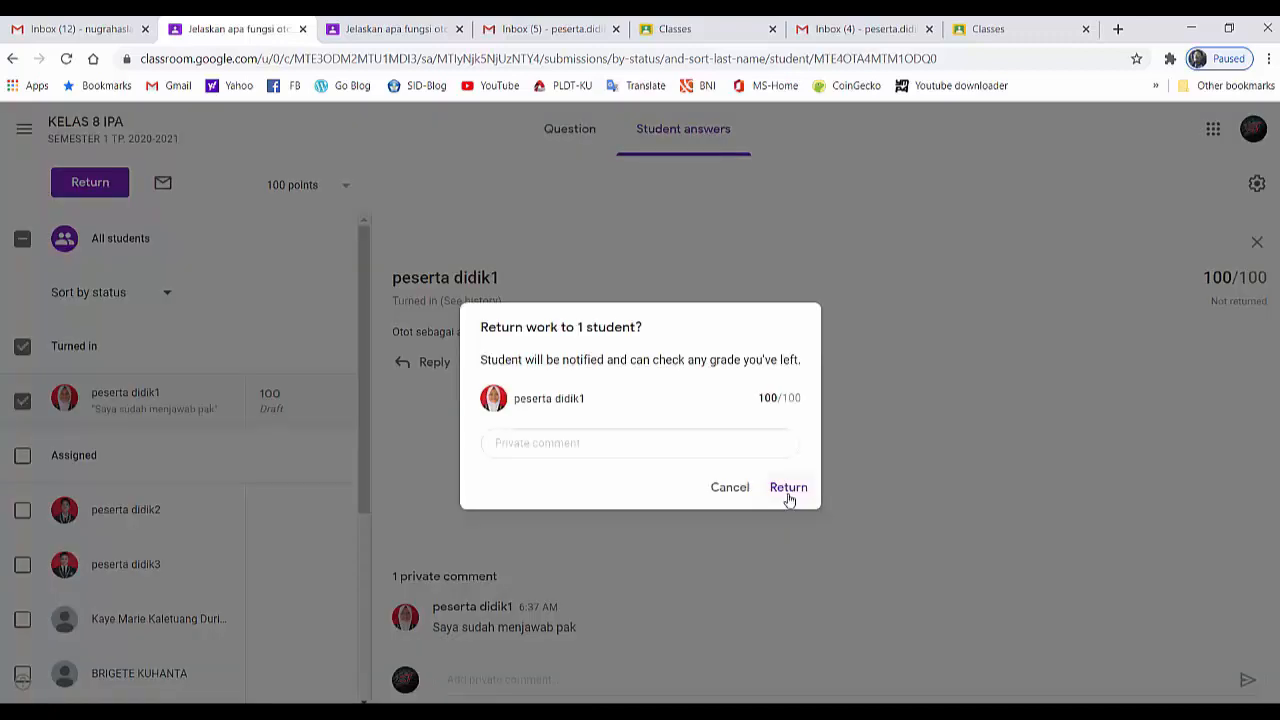
click(786, 490)
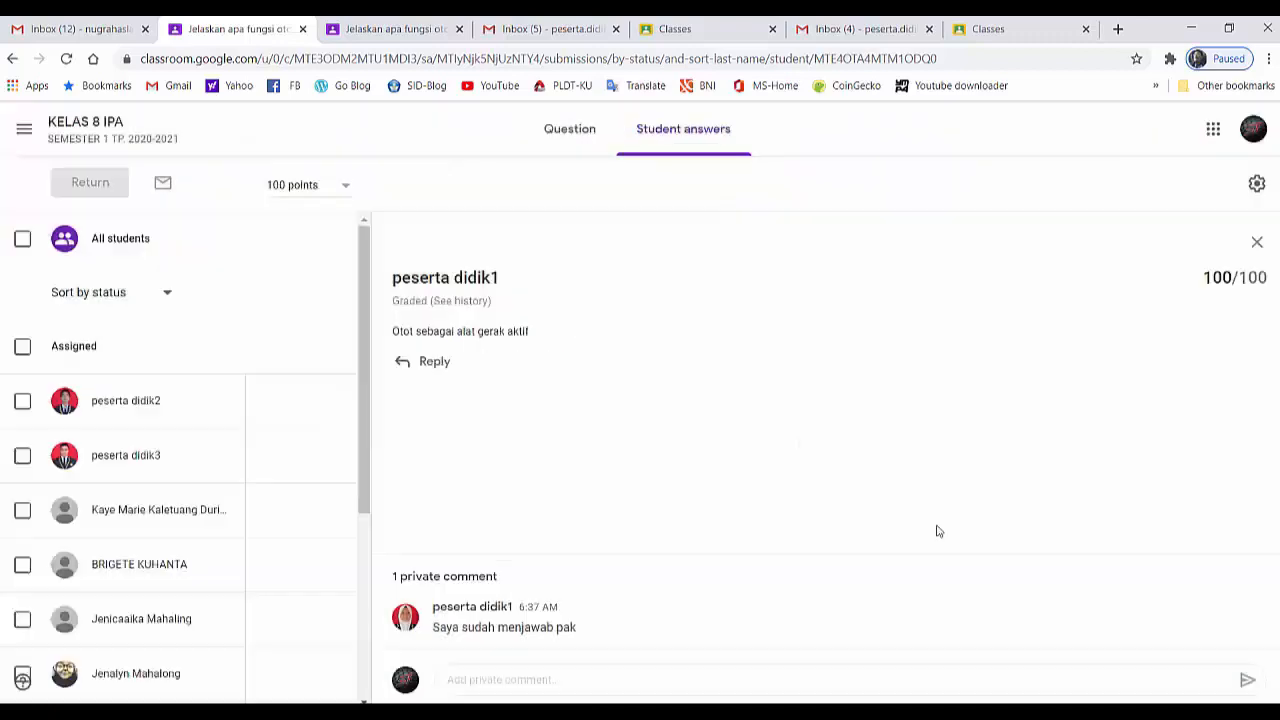
Switch to the second student account and open the full page of the FORUM DISKUSI question in KELAS 8 IPA
click(1007, 30)
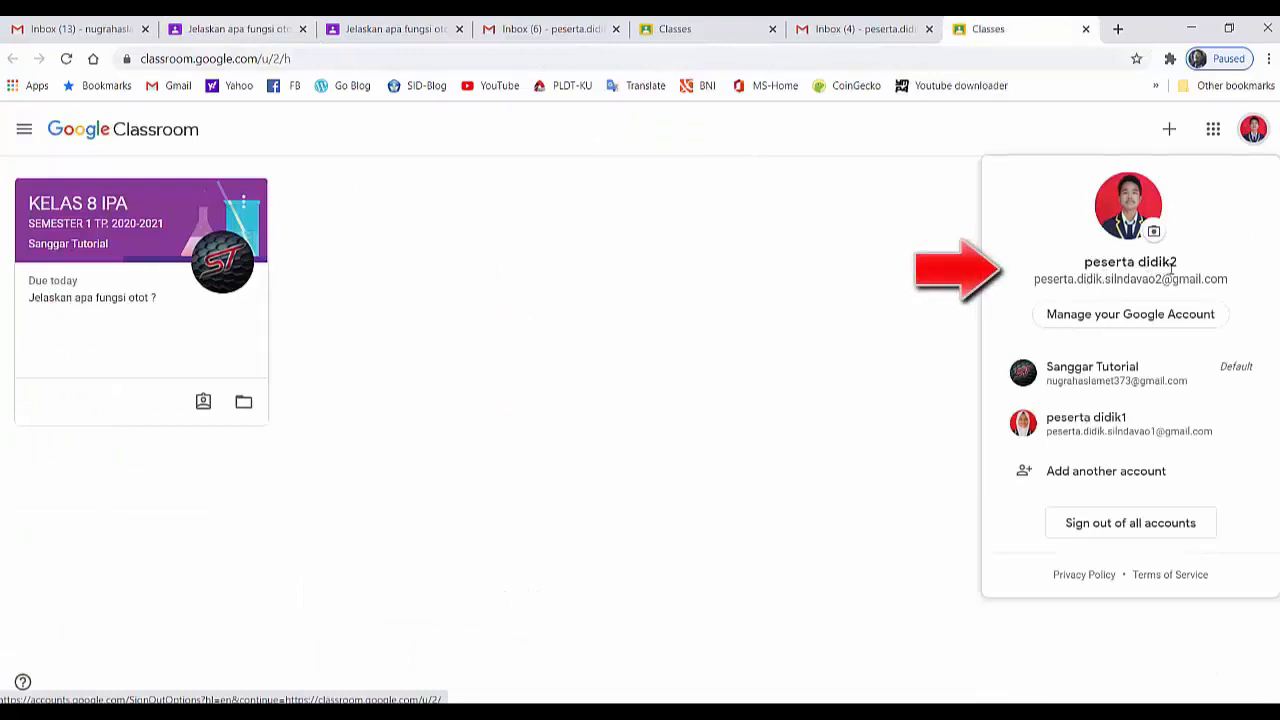
click(700, 320)
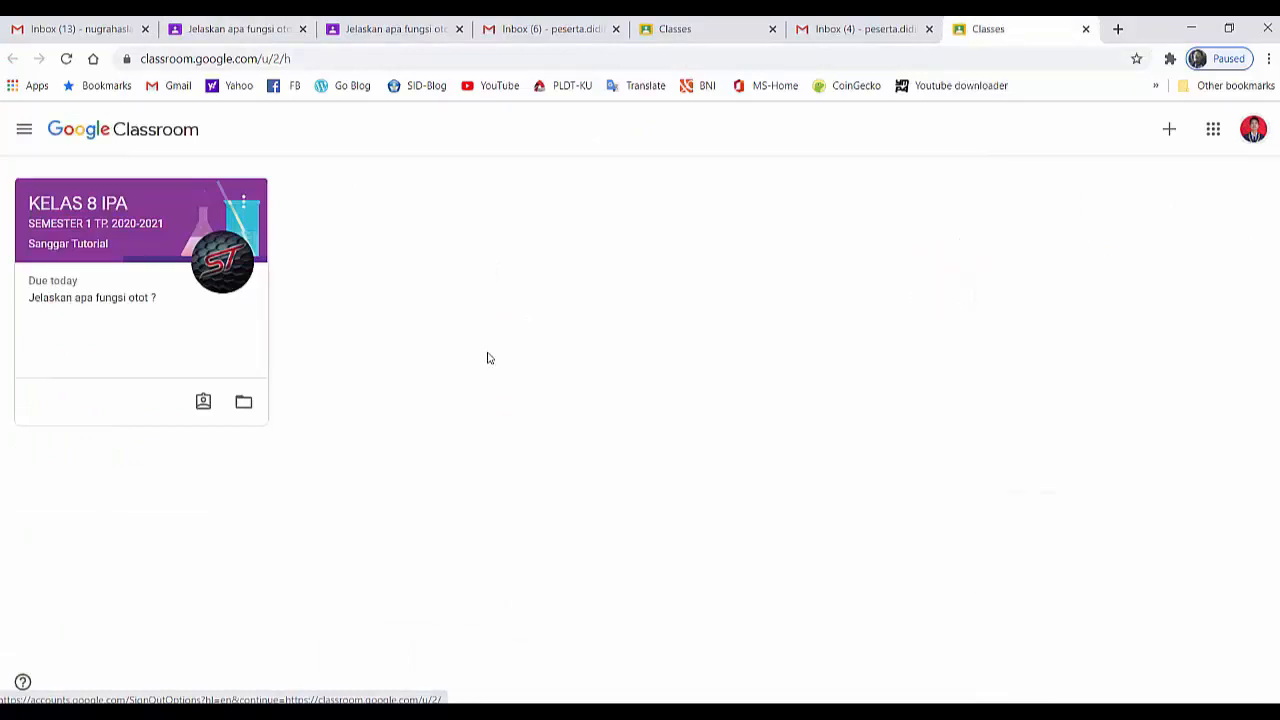
double_click(118, 243)
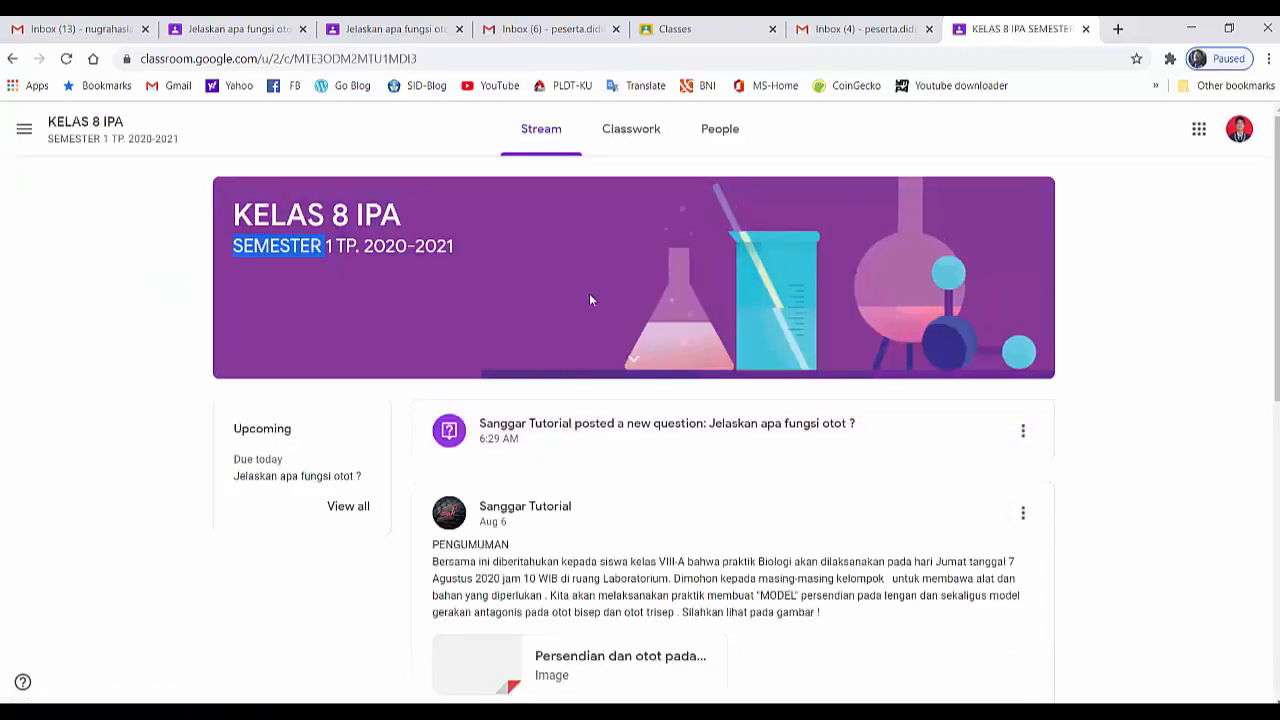
click(628, 136)
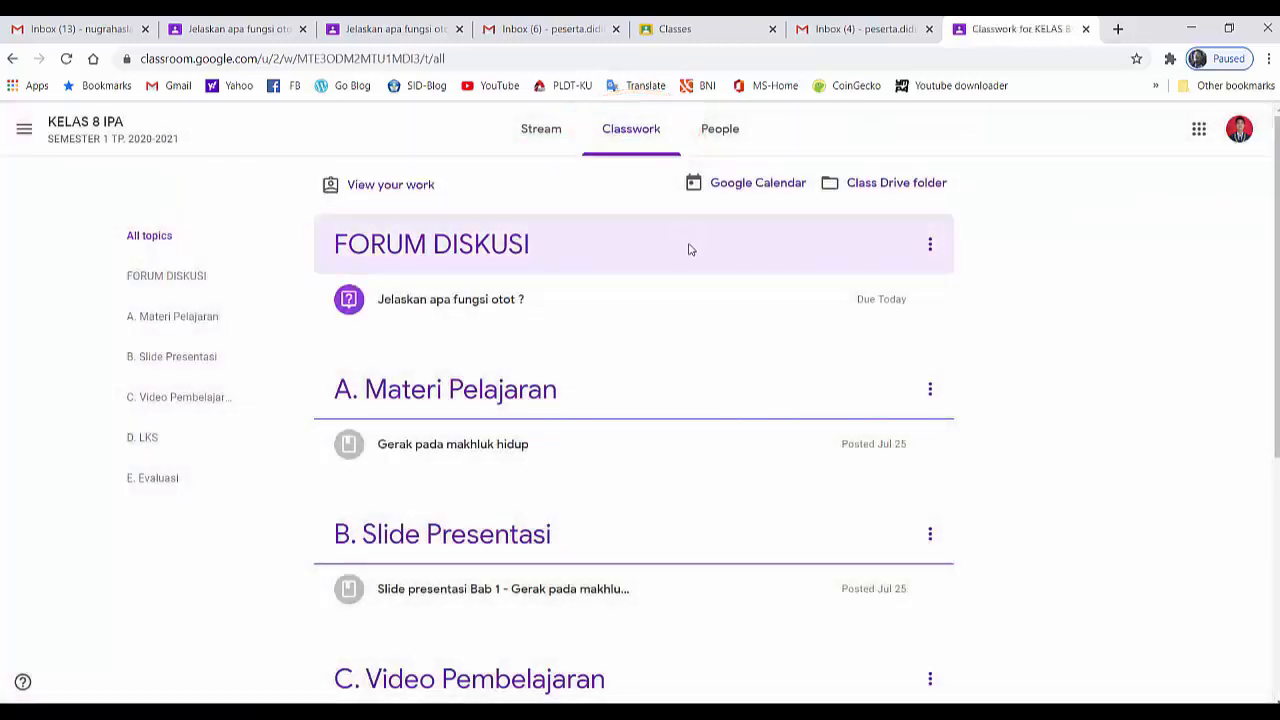
click(490, 310)
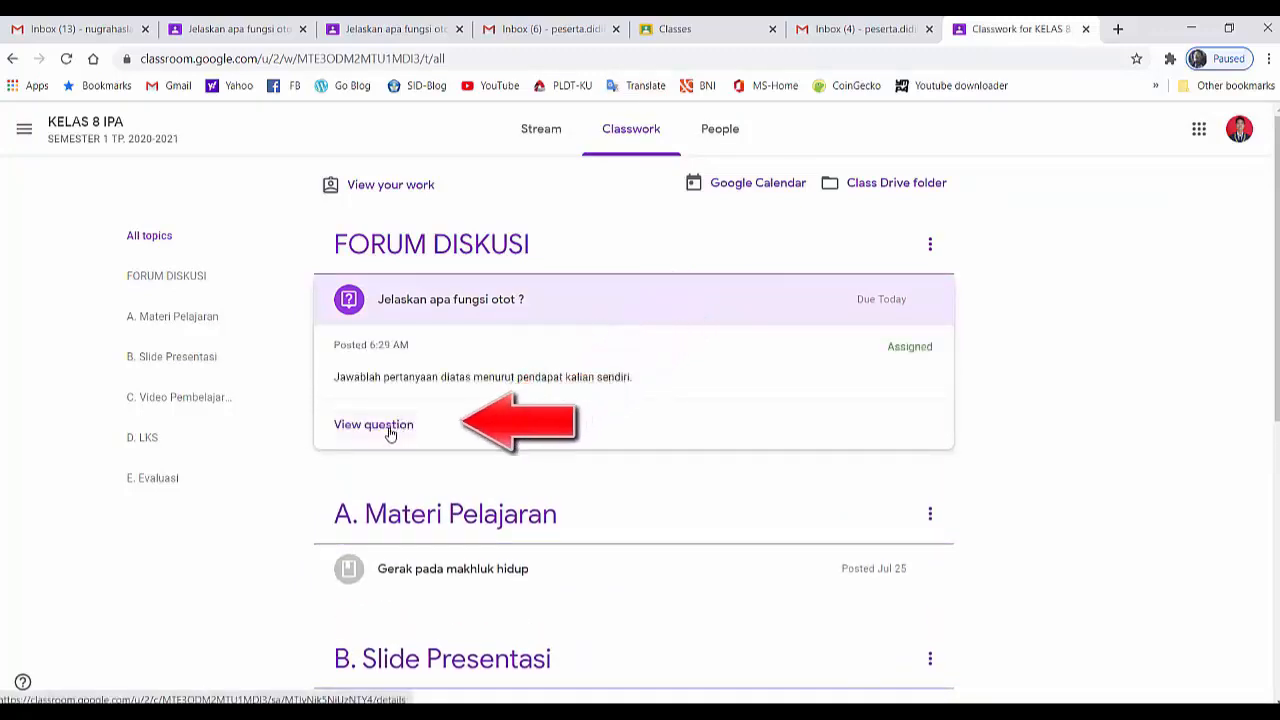
click(388, 425)
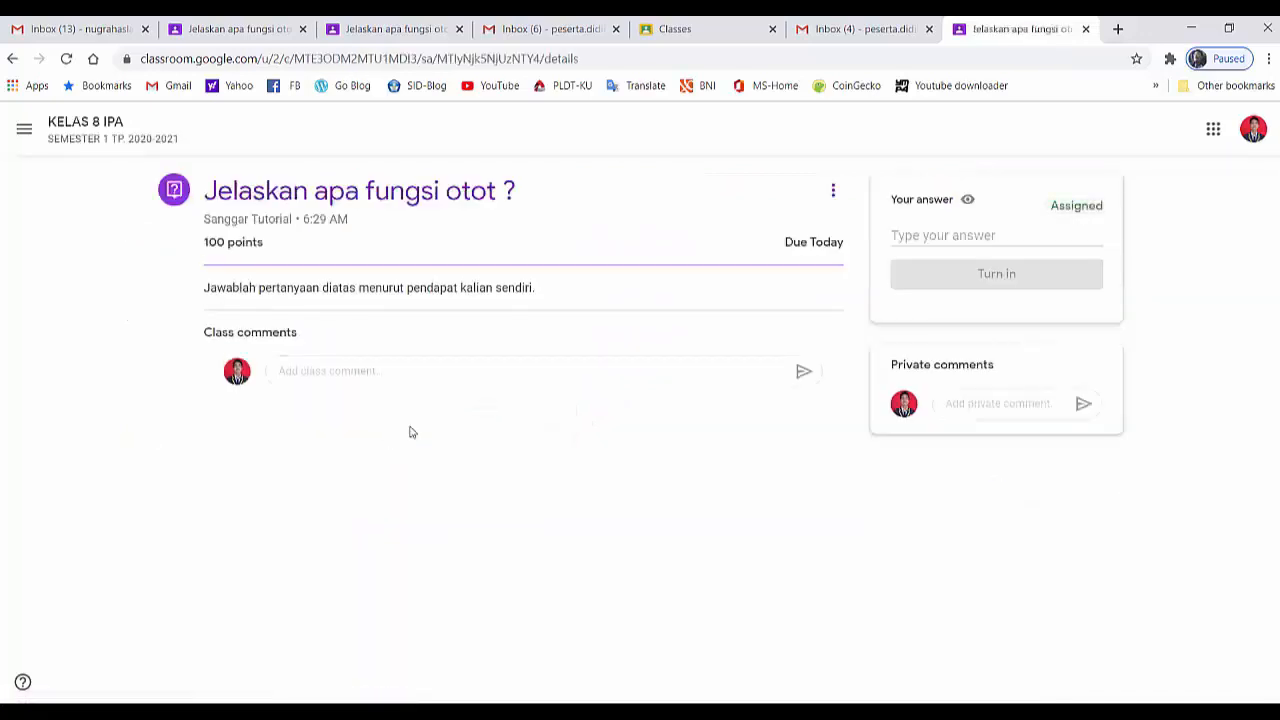
Check the signed-in account and inspect the question's class comment and private comment fields
click(1253, 128)
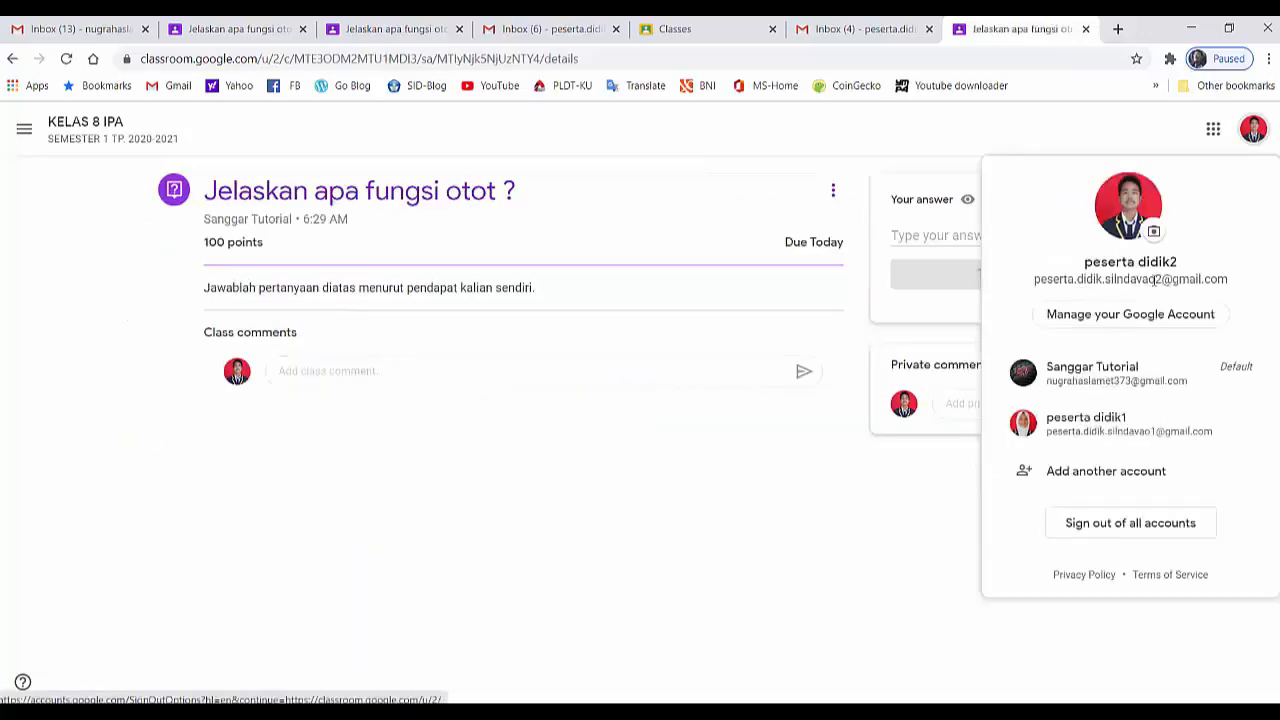
click(765, 503)
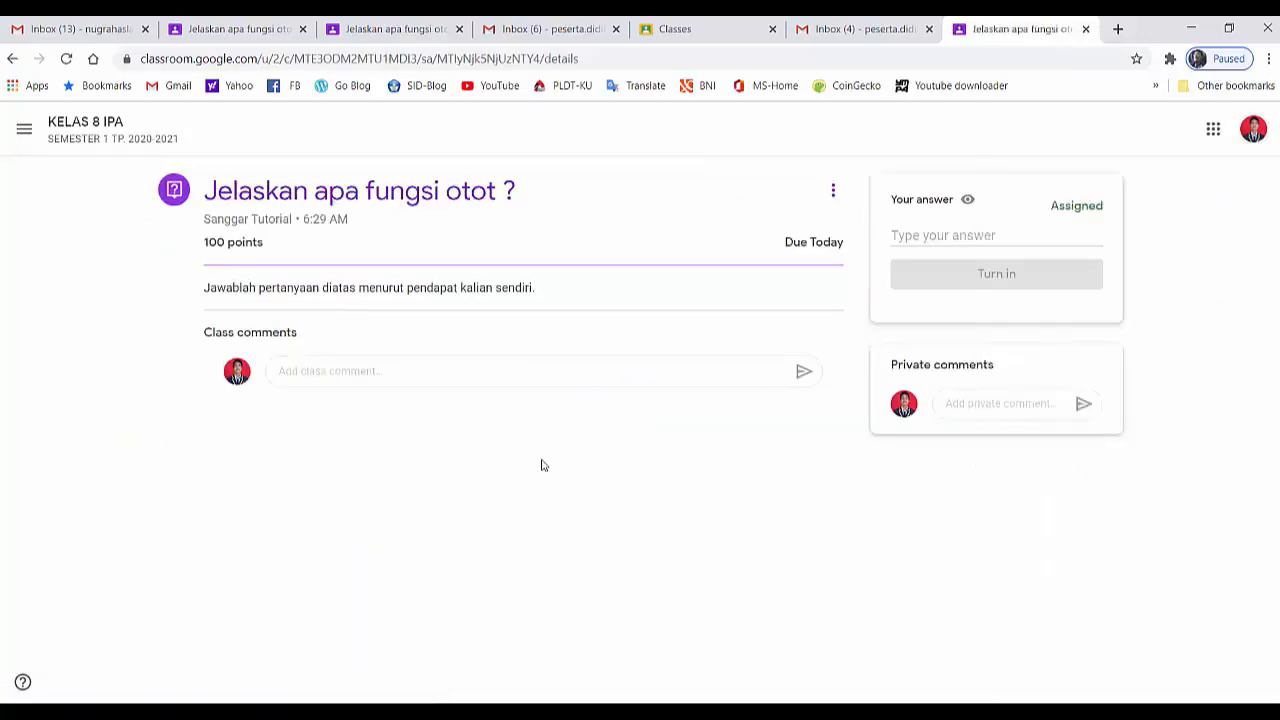
click(310, 374)
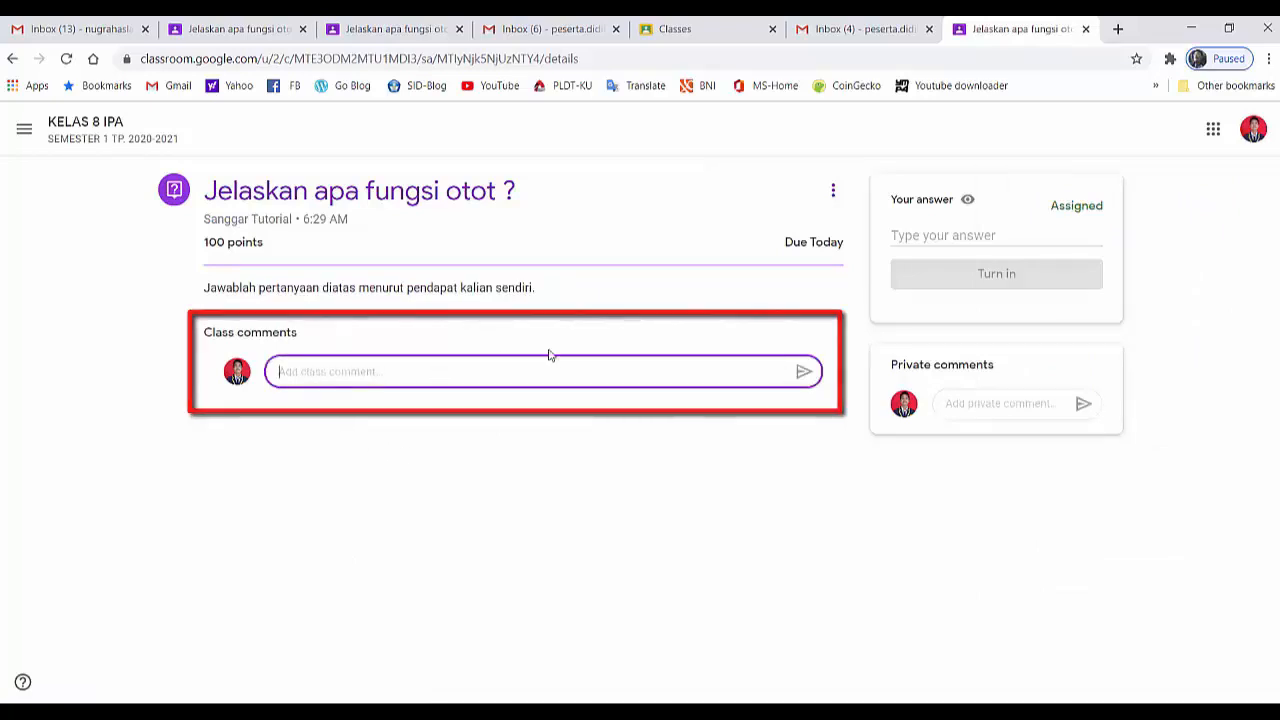
click(936, 404)
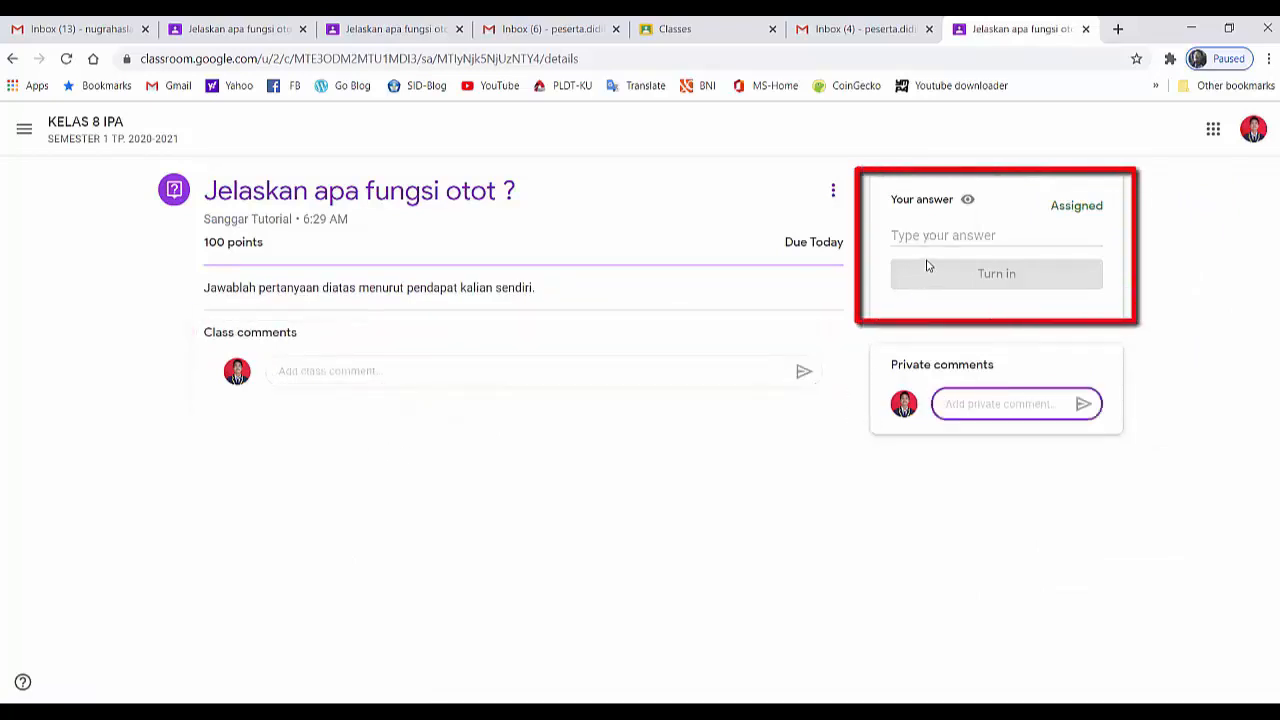
click(596, 504)
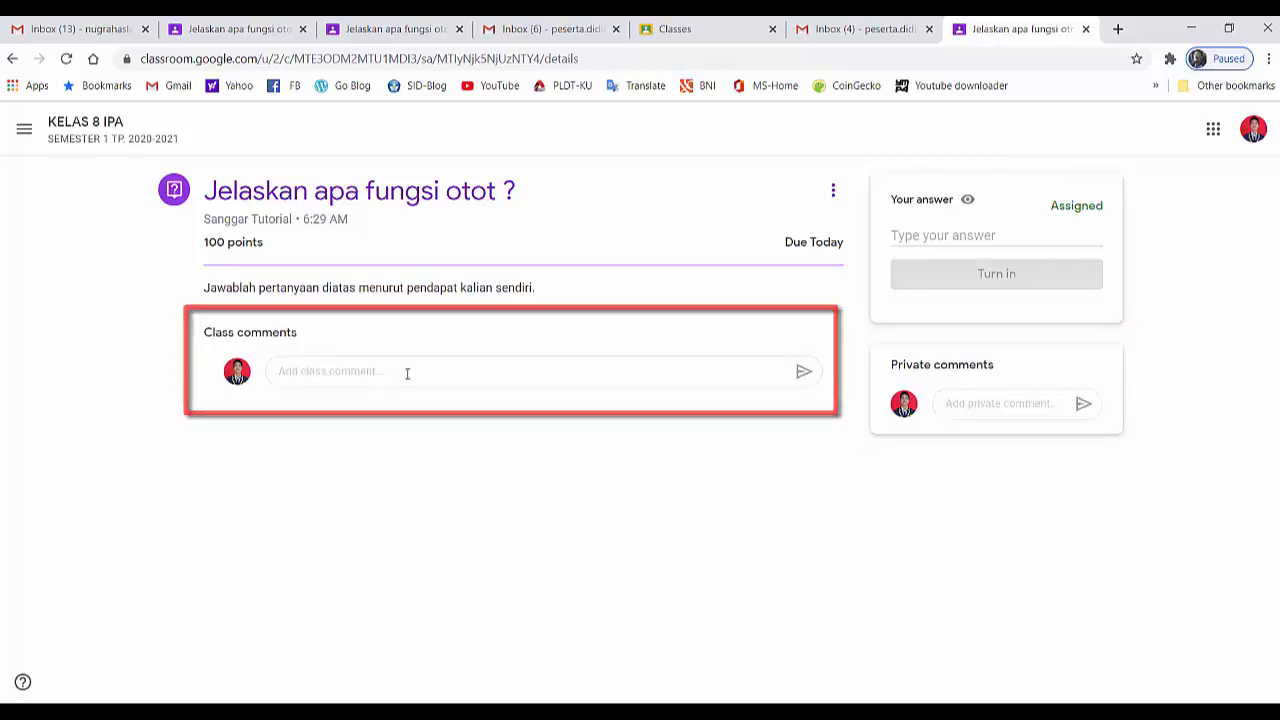
Answer the question with "Otot berfungsi membenatu sistem peredaran darah" and turn it in
click(908, 235)
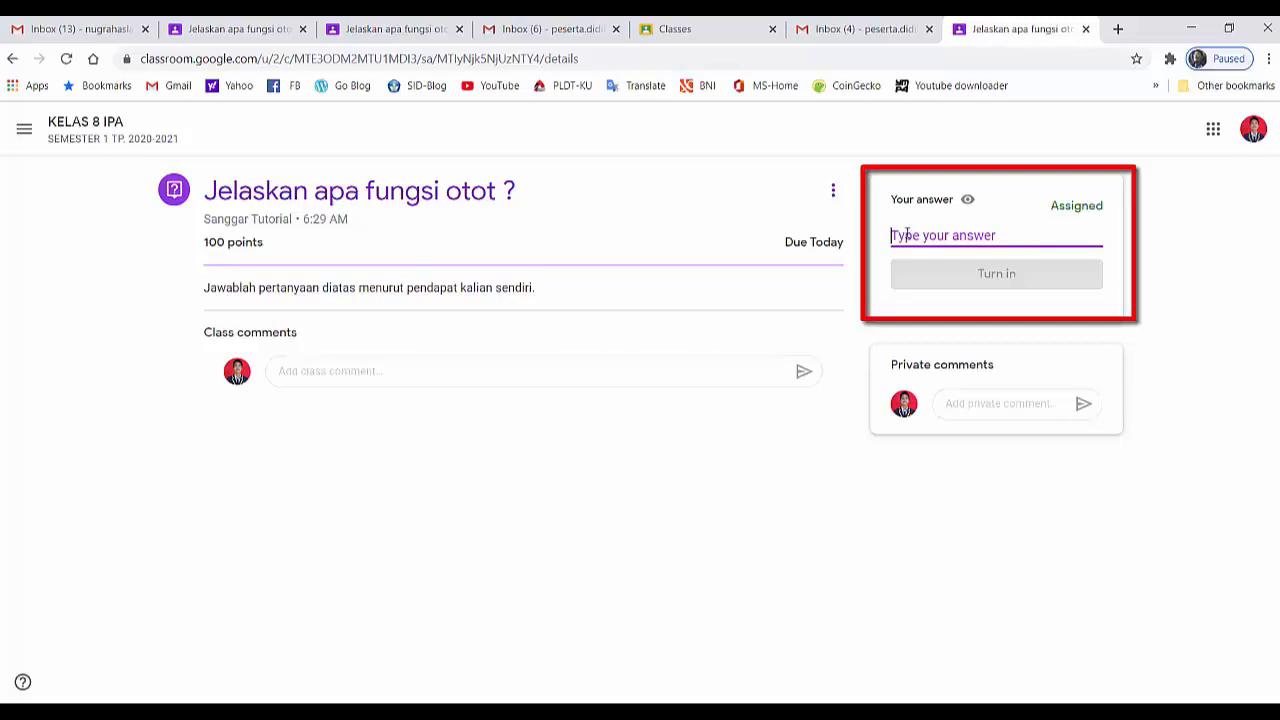
text(Otot ber)
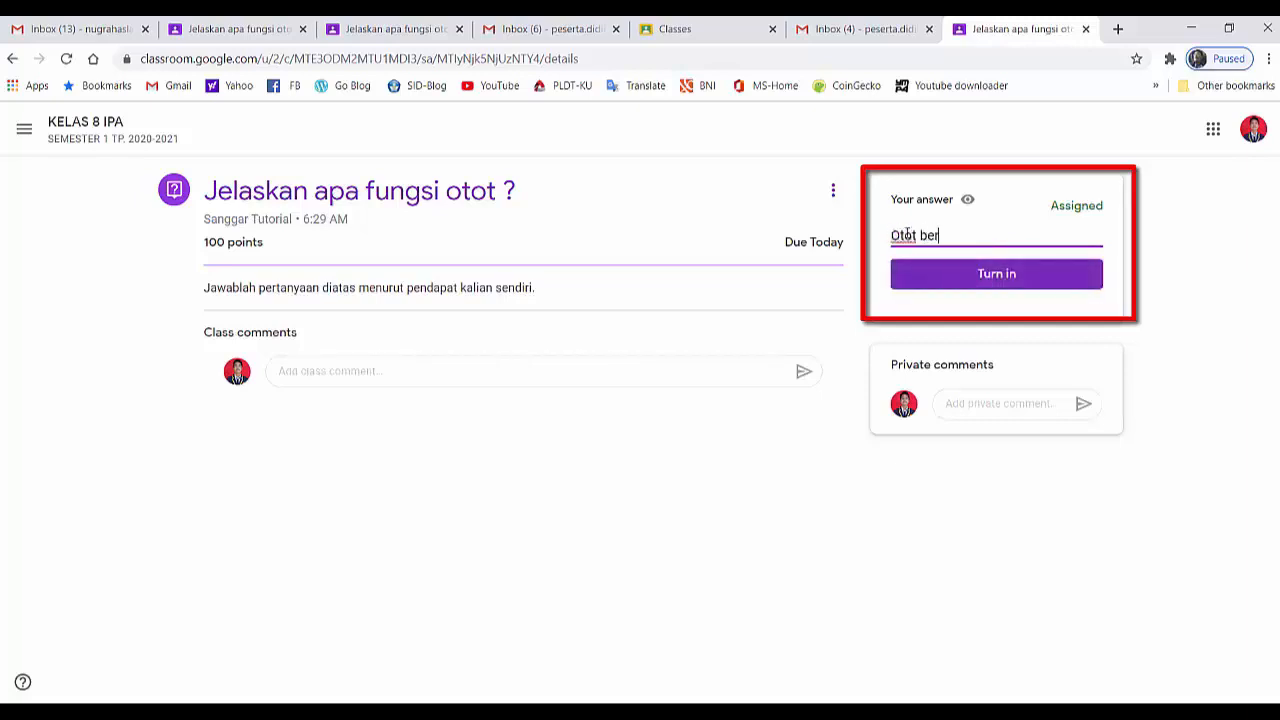
text(fungsi membenatu sistem )
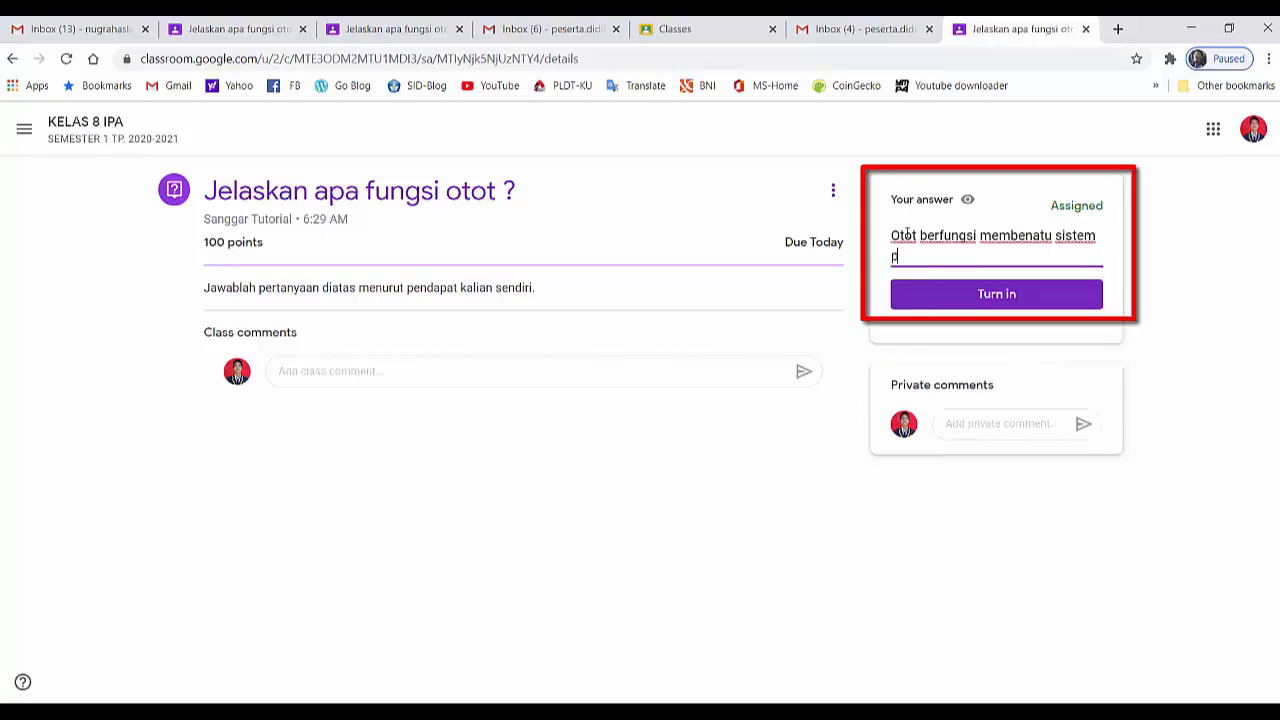
text(peredaran darah)
click(1010, 301)
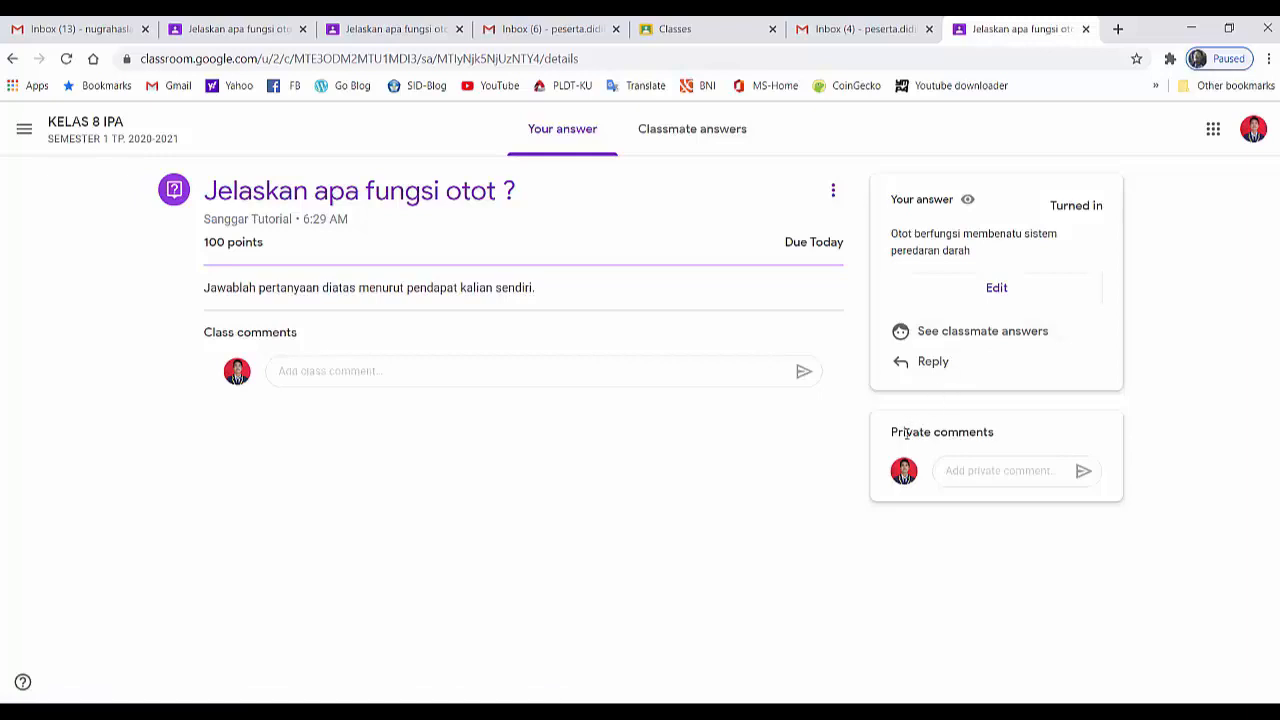
Post the private comment "Terima kasih pak, sudah saya jawab" to the teacher
click(950, 470)
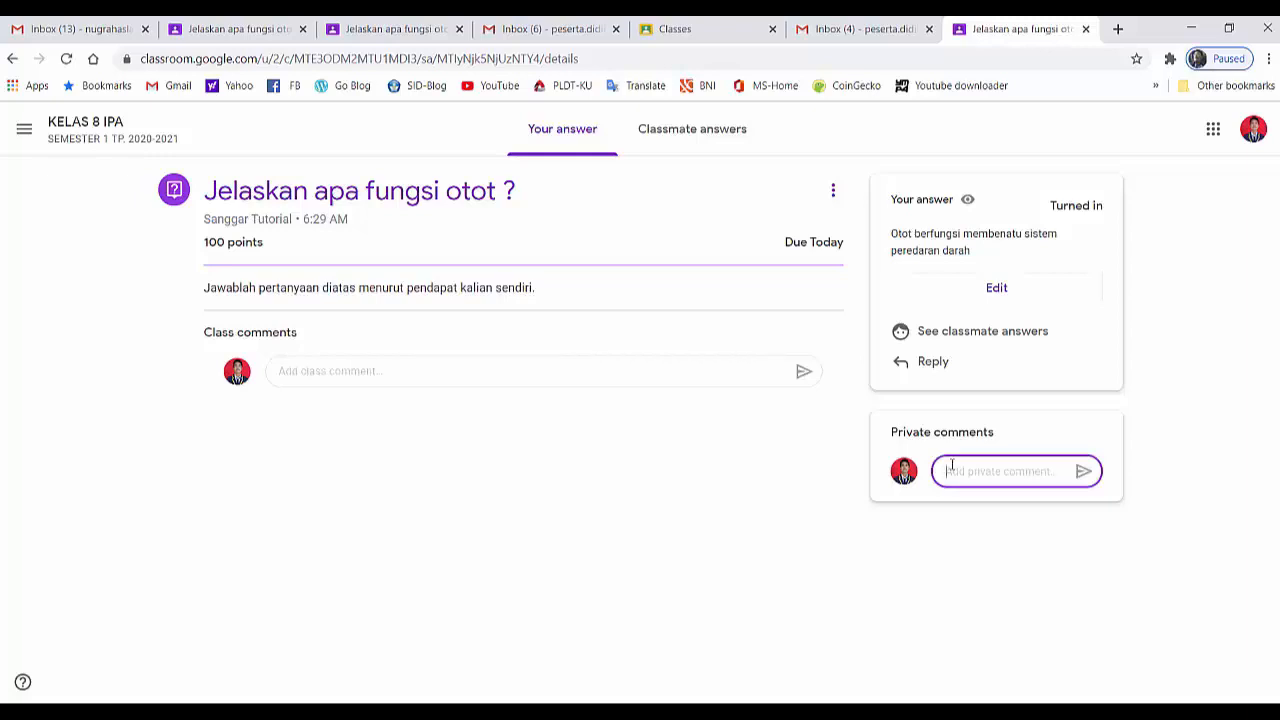
text(Terima kas)
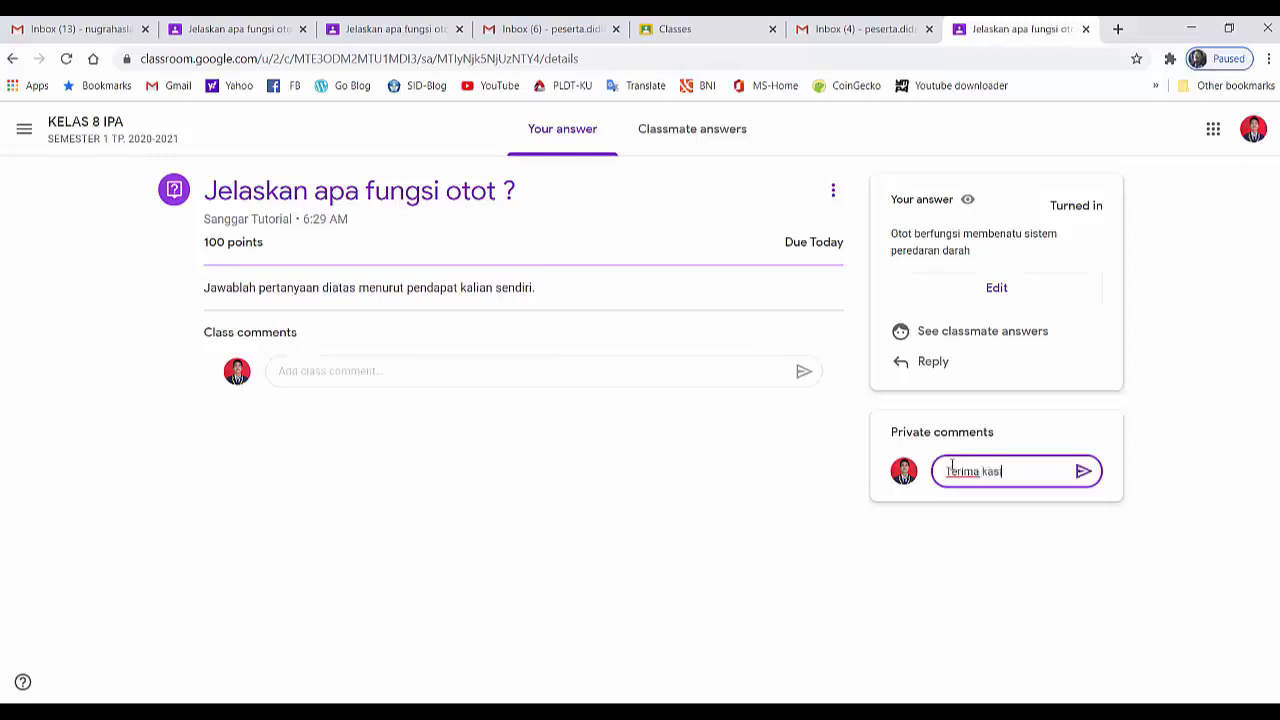
text(ih pak, sudah saya)
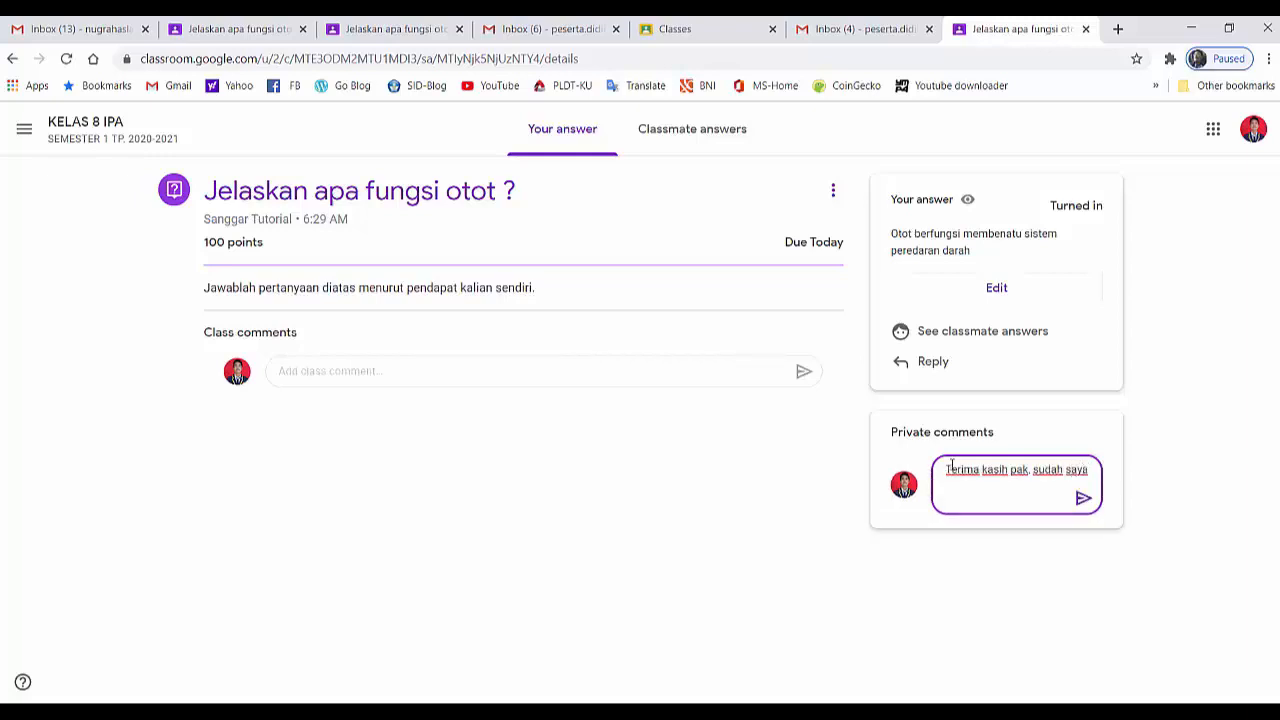
text( jawab)
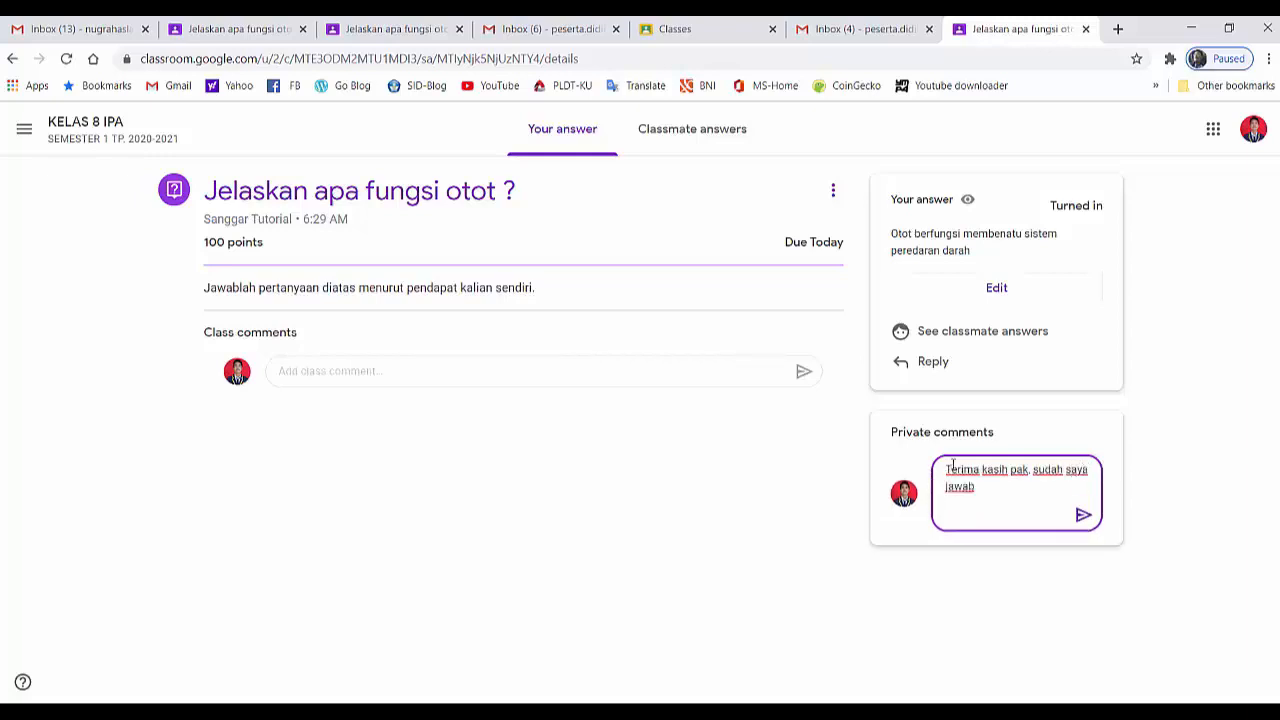
click(1083, 518)
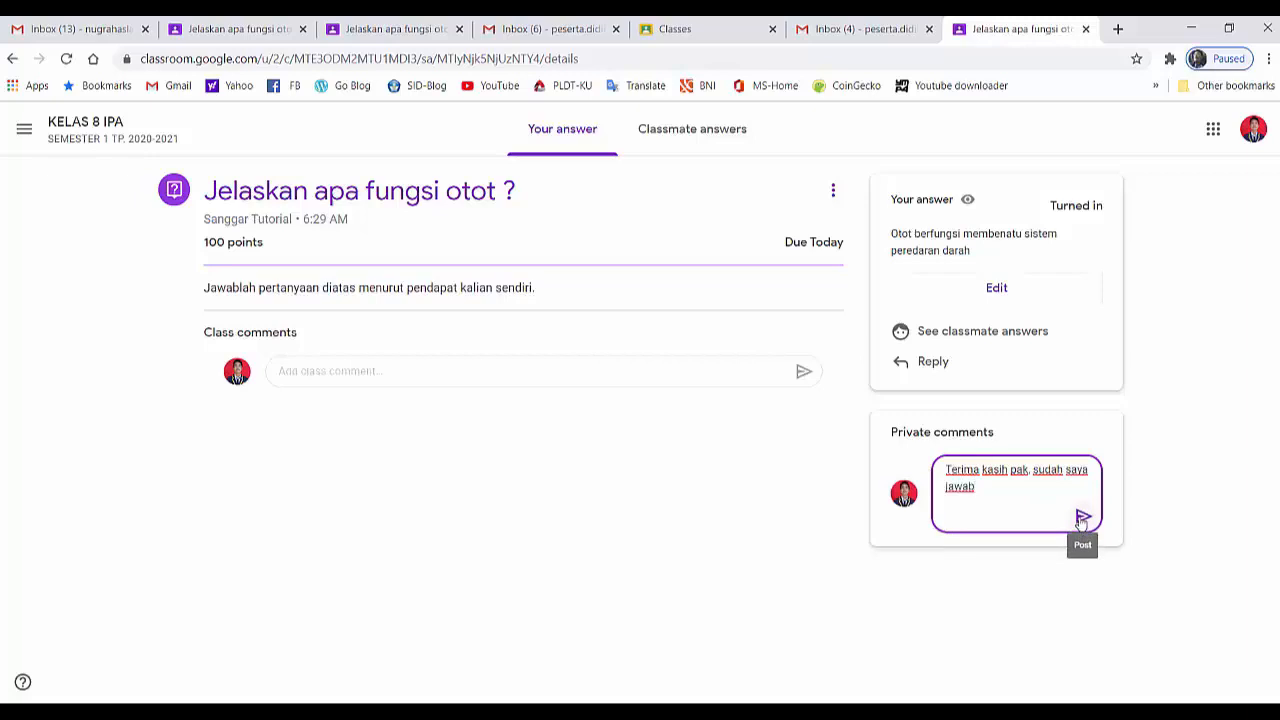
click(1138, 617)
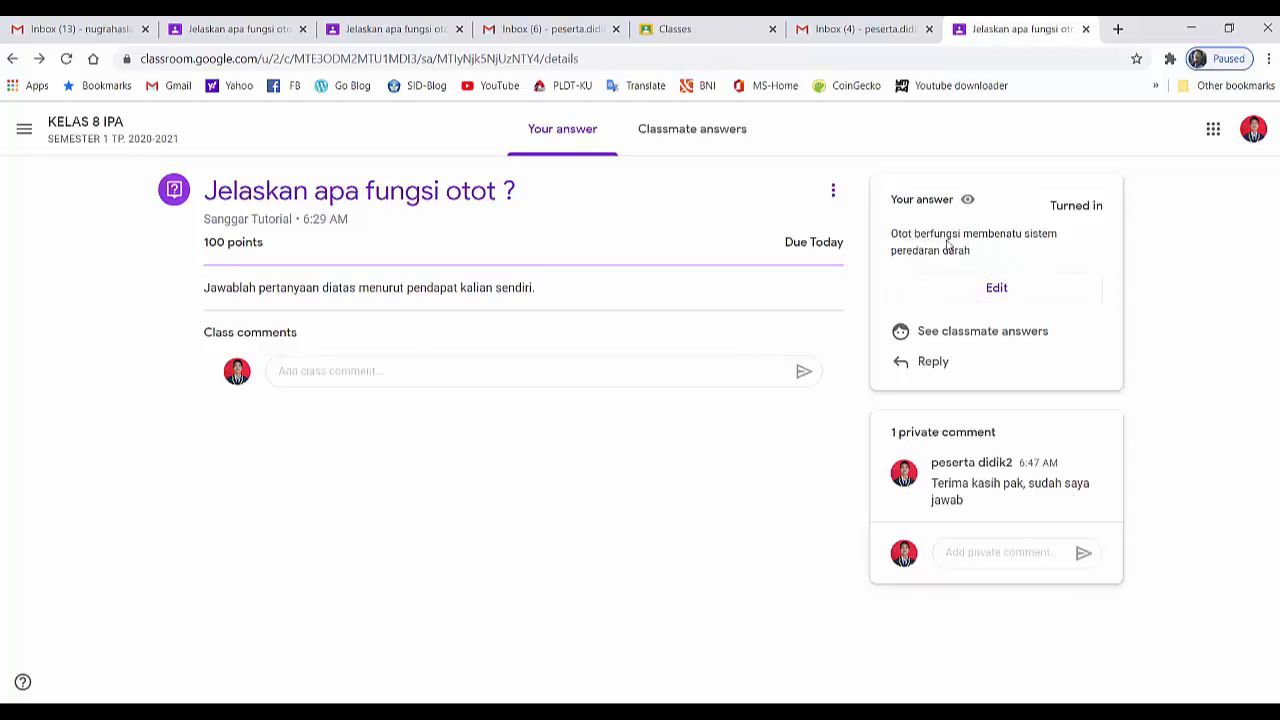
Correct "membenatu" to "membantu" in the submitted answer and turn it in again
click(997, 289)
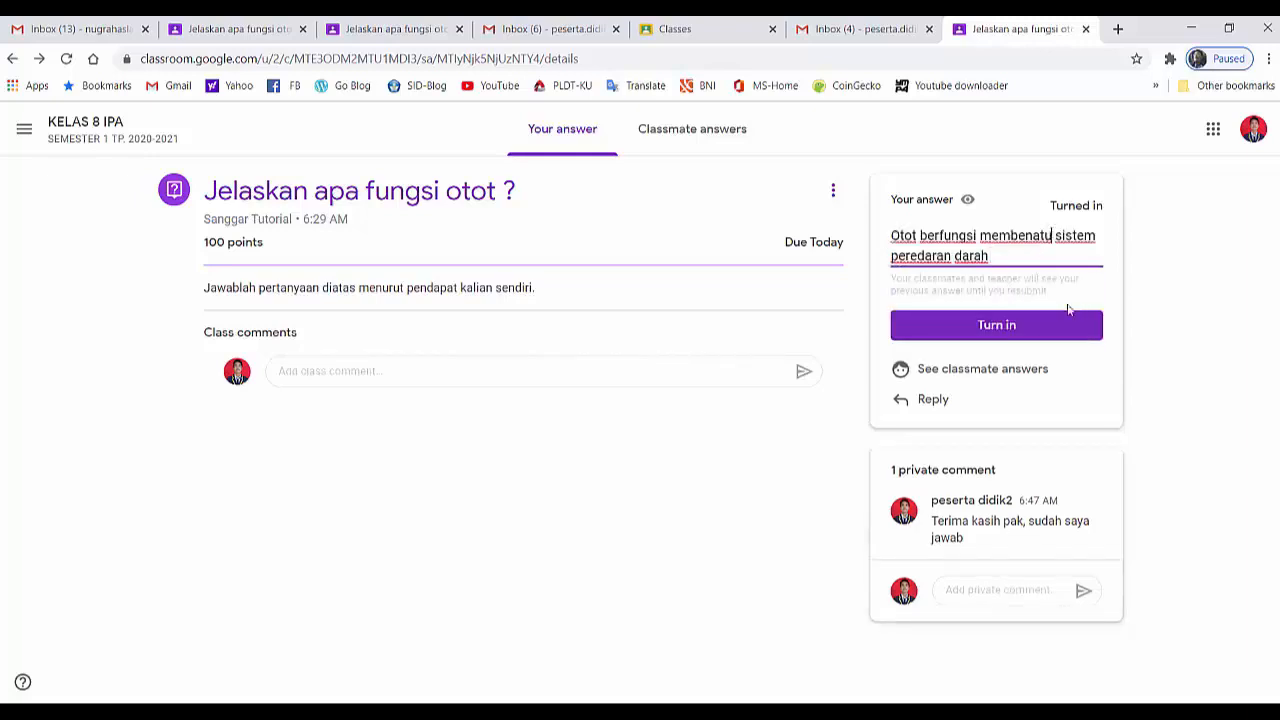
key(BackSpace)
key(BackSpace)
key(BackSpace)
key(BackSpace)
key(BackSpace)
text(ant)
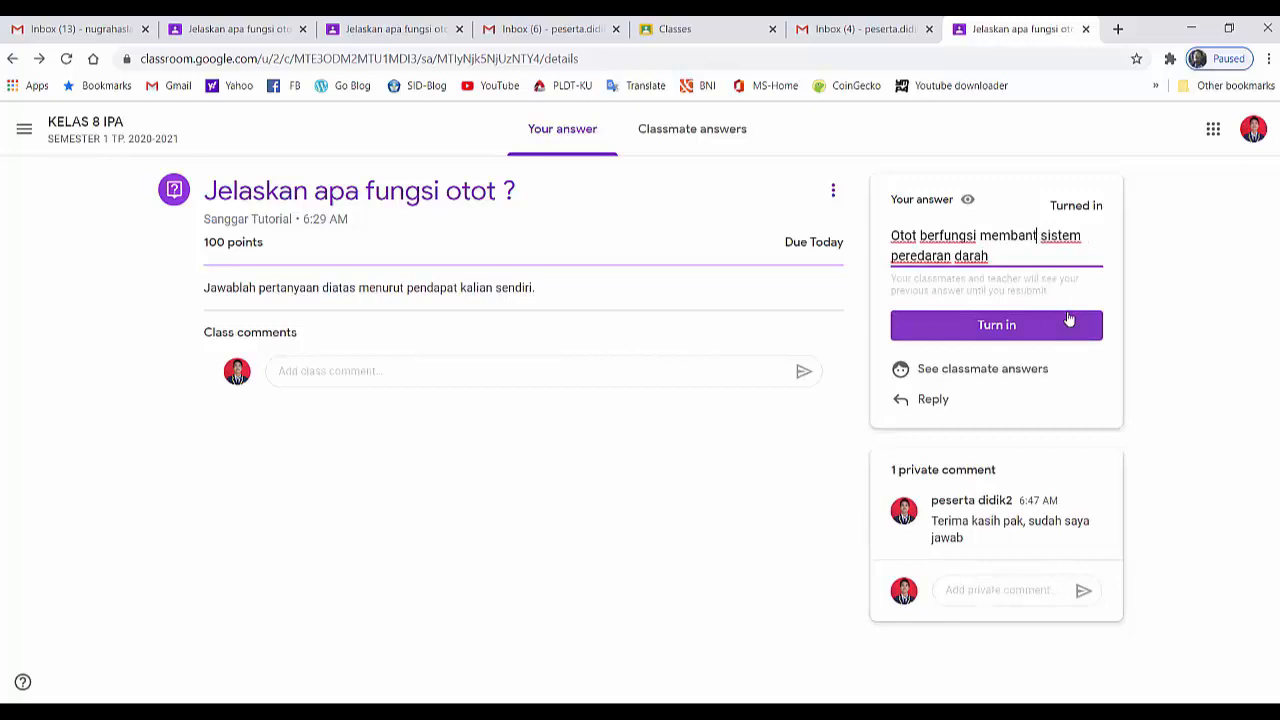
text(u)
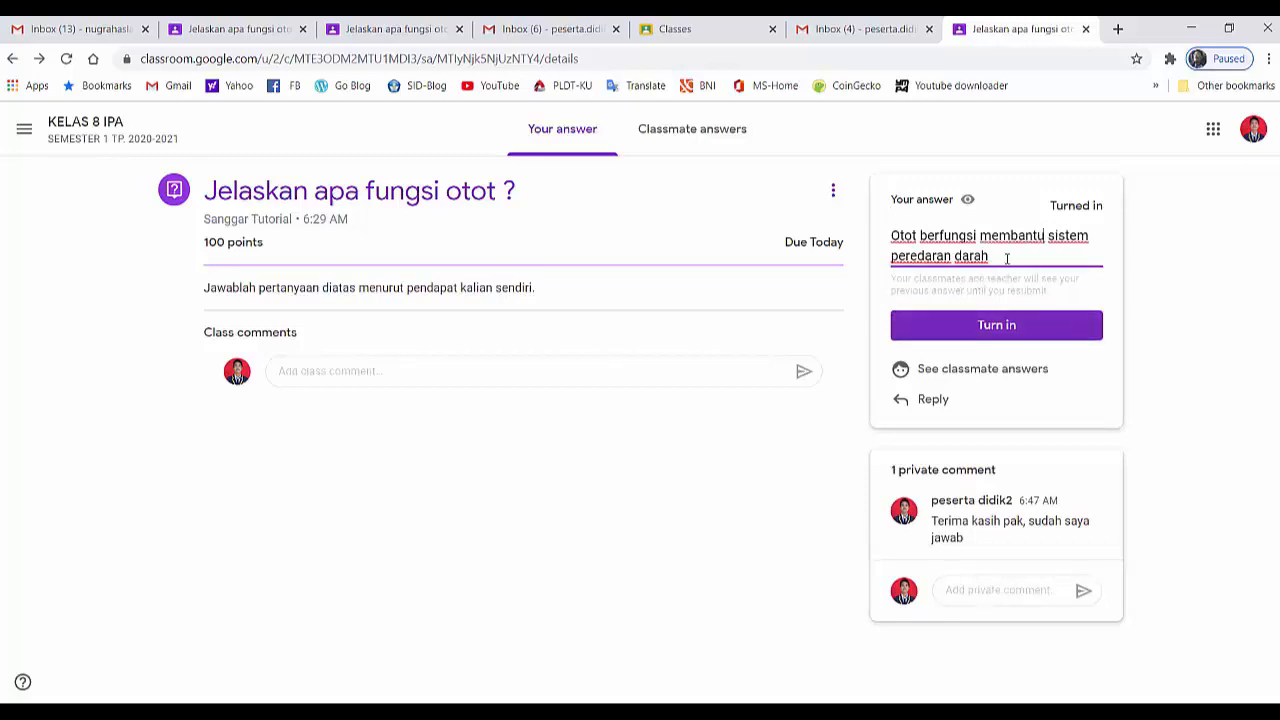
click(1000, 331)
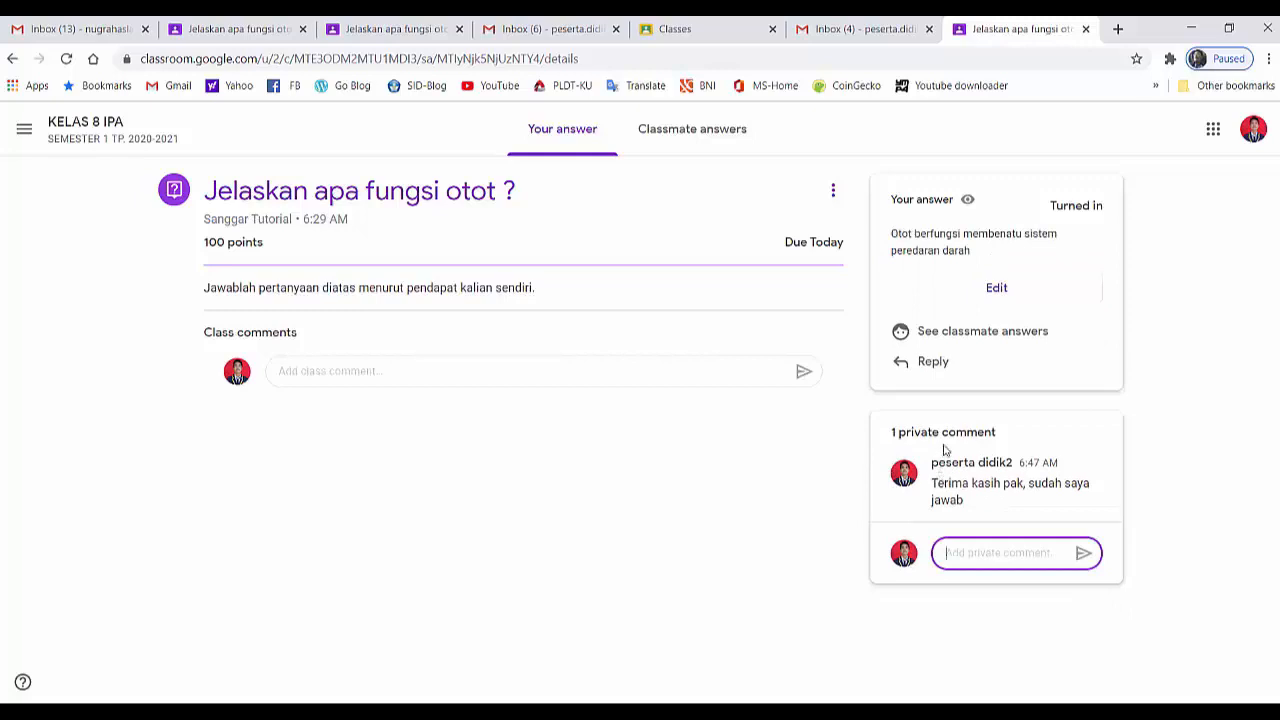
Open the classmate answers and reply to the first student's answer with "wow.... jawabannya keren. Saya sangat setuju"
click(940, 334)
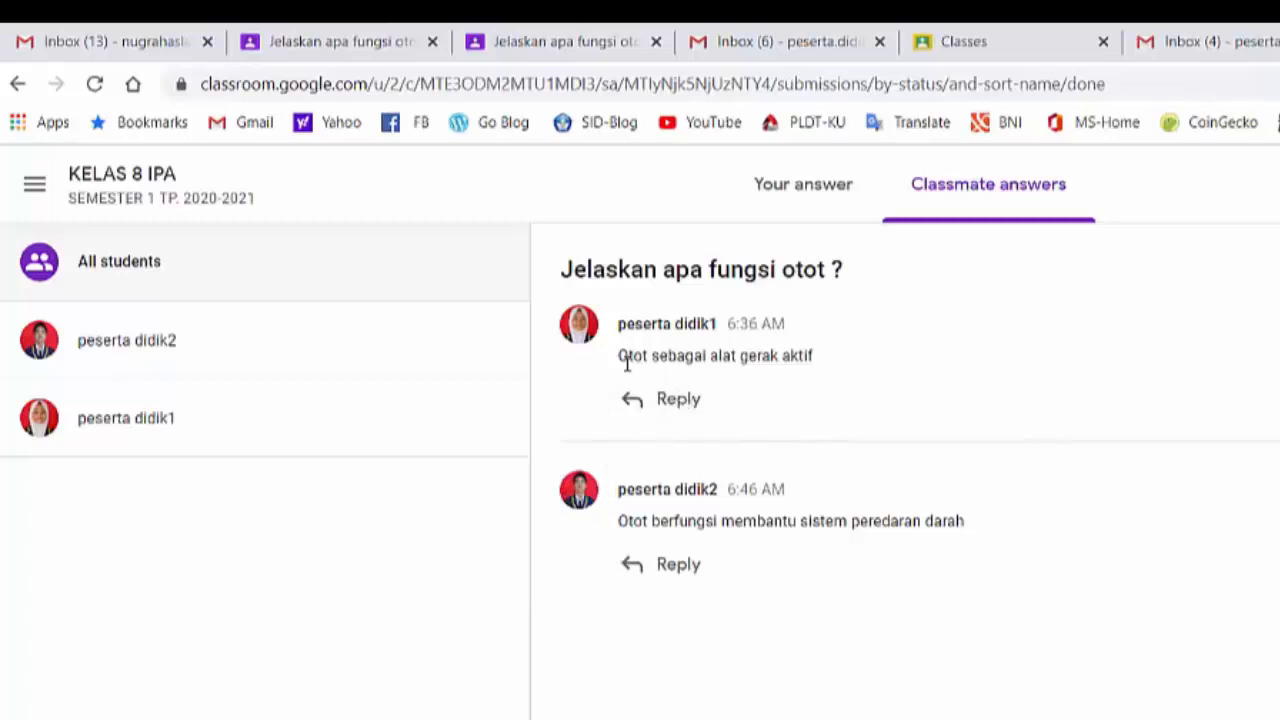
click(675, 402)
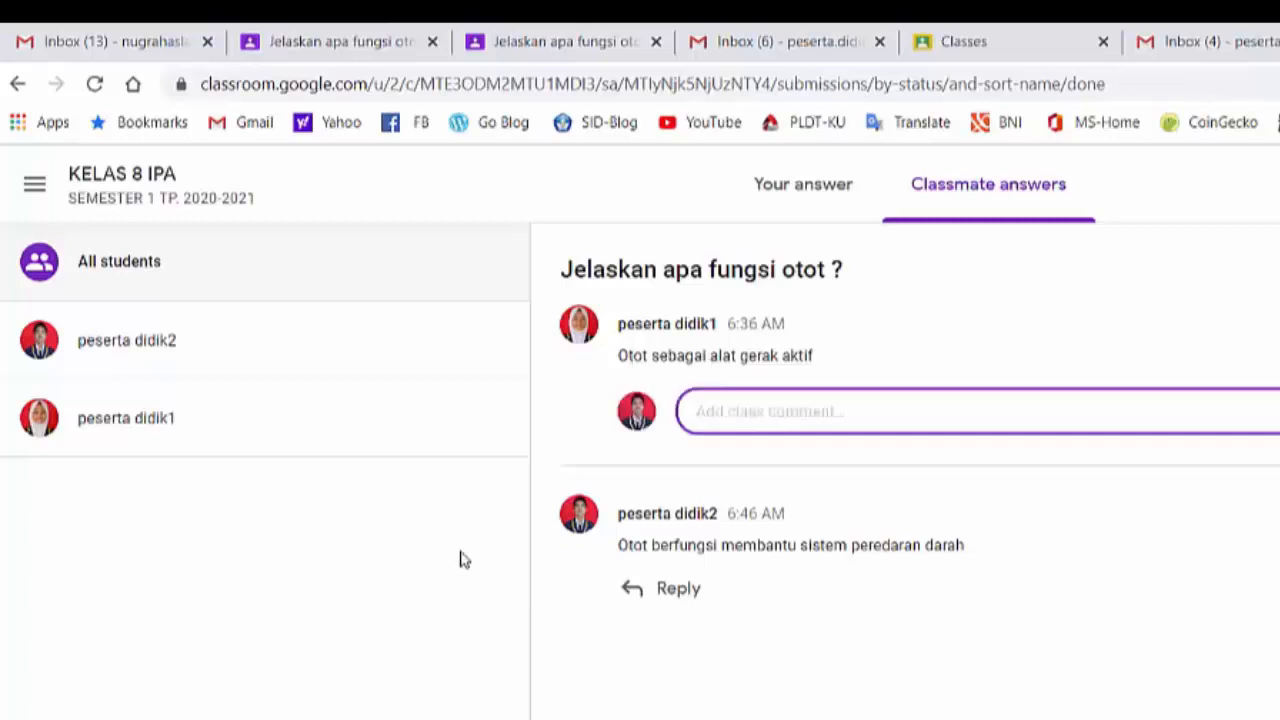
text(wow... Jawabannya keren. Saya sangat setuju)
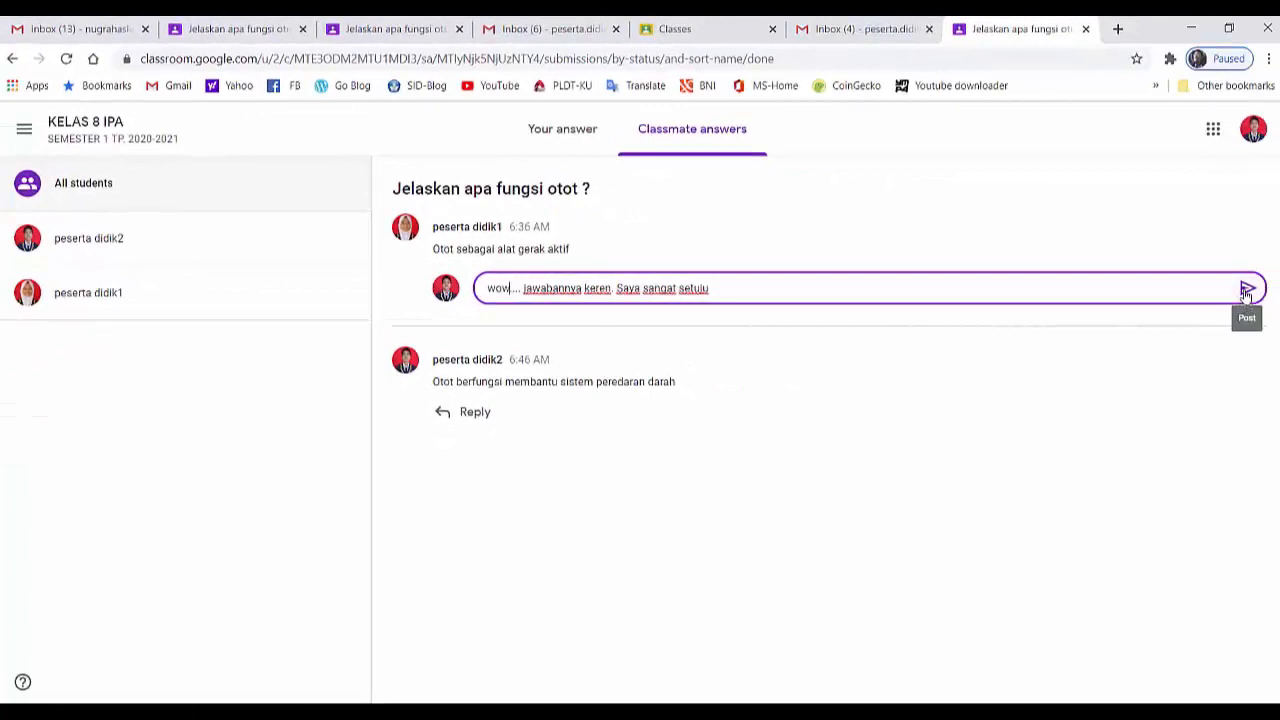
click(1247, 290)
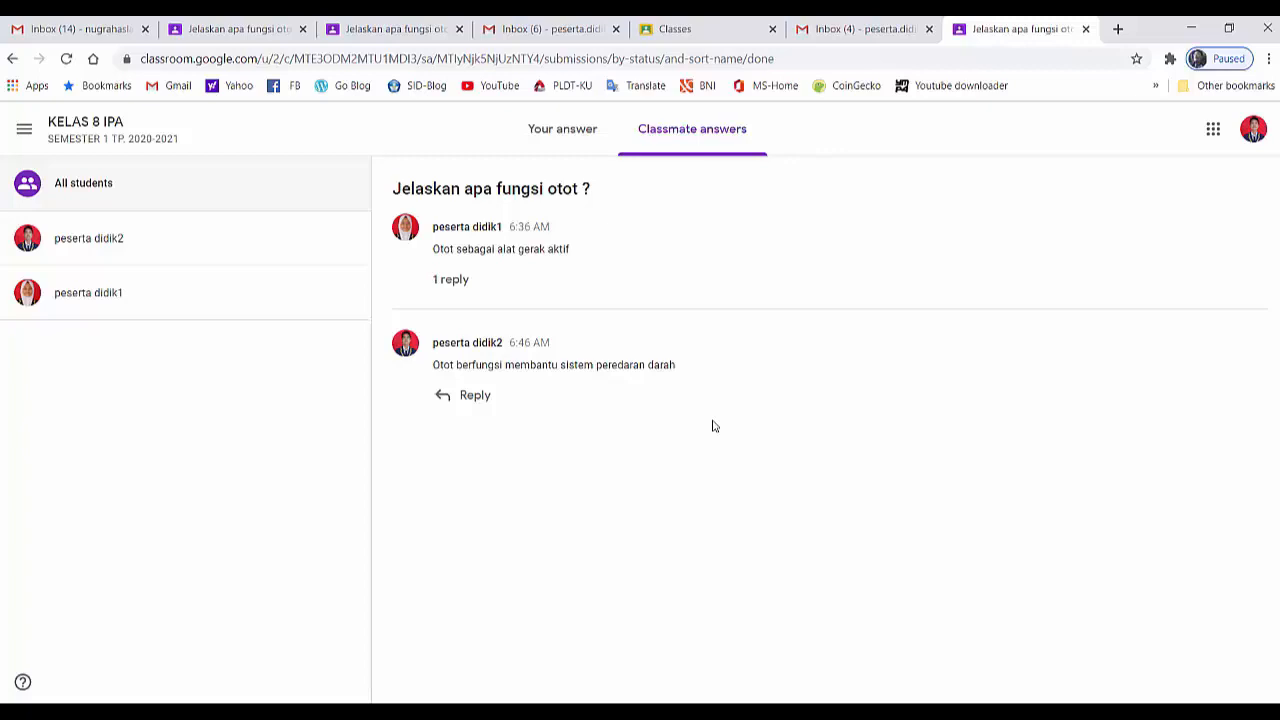
Switch to the teacher's student answers page, check the signed-in account and inspect the class comment field under the first student's answer
click(255, 33)
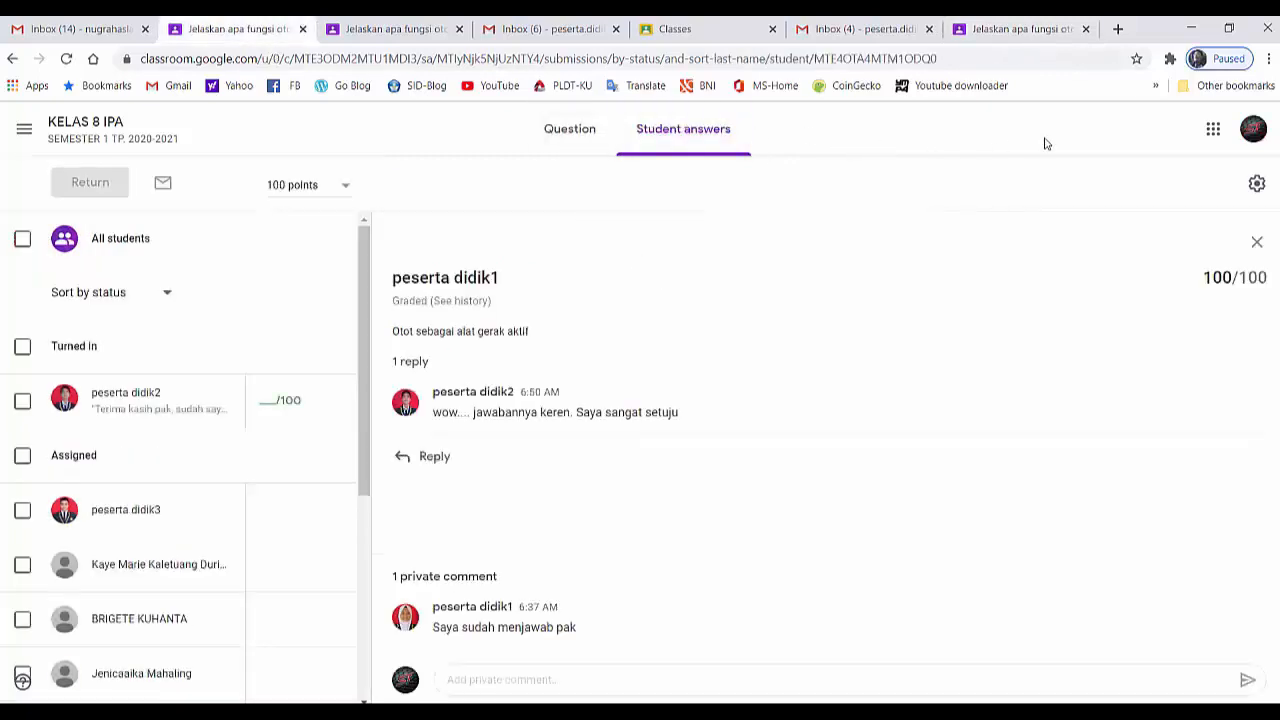
click(1250, 132)
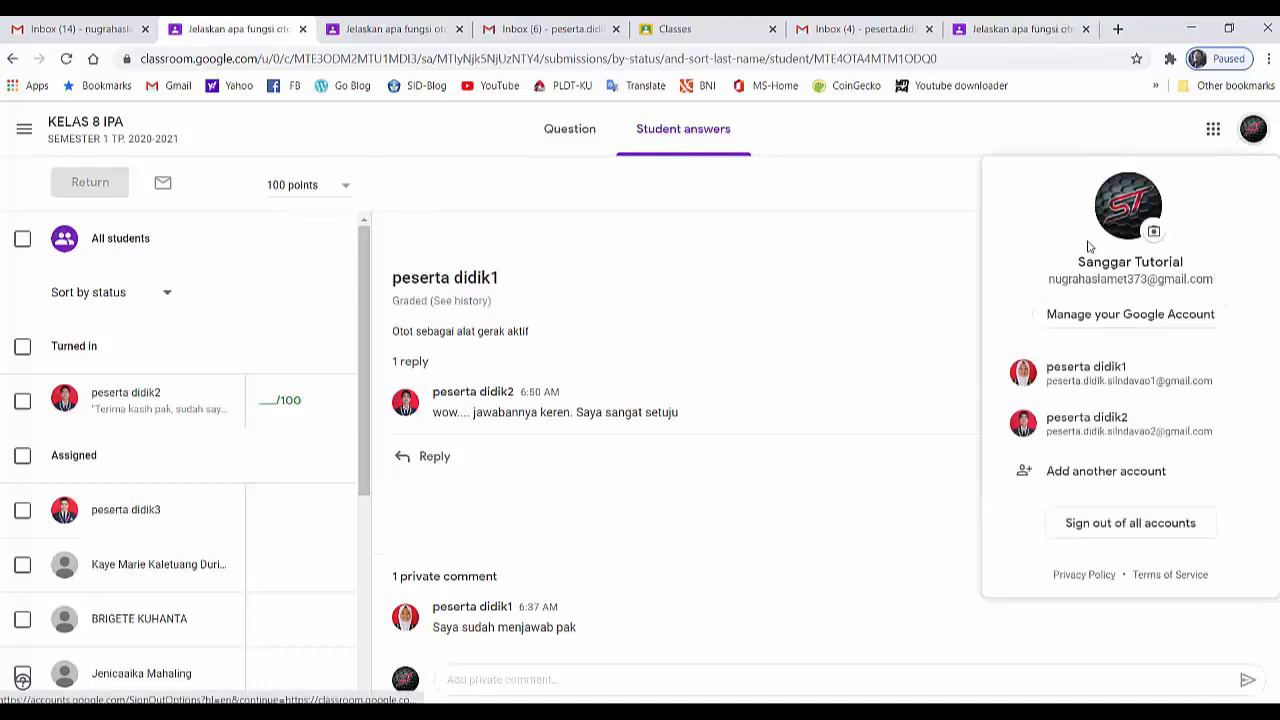
click(1246, 135)
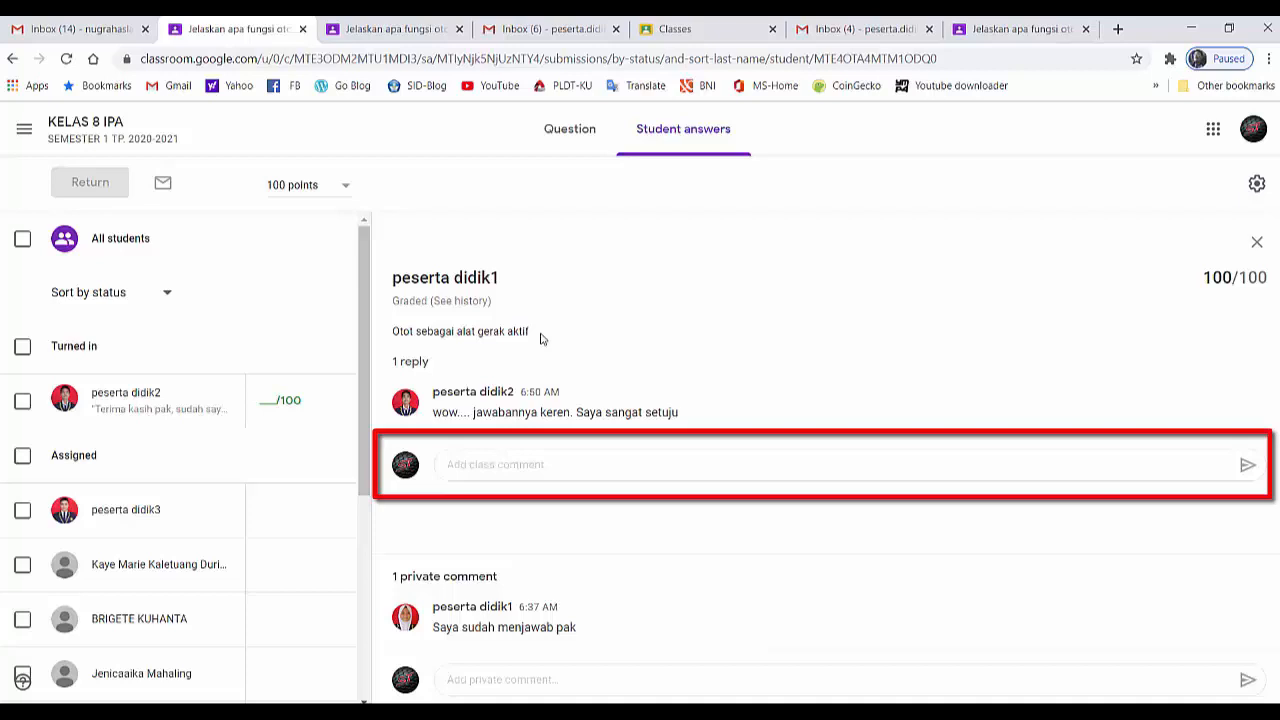
click(473, 458)
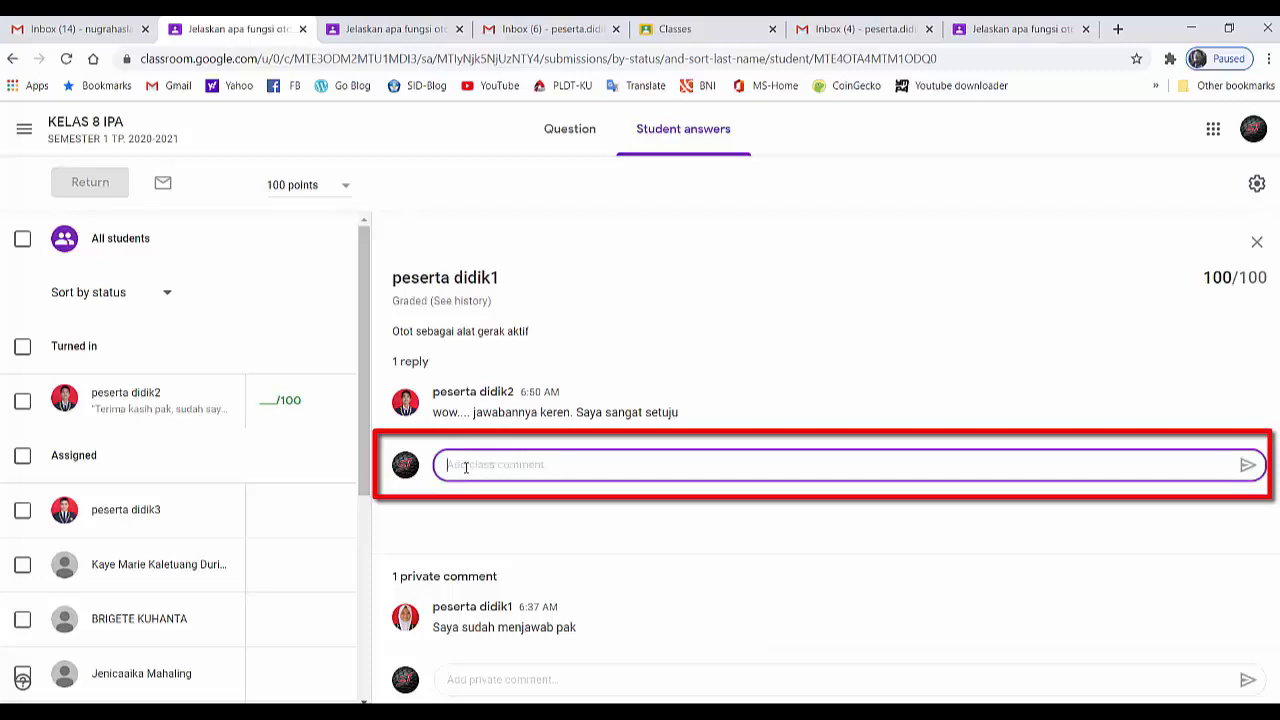
click(645, 536)
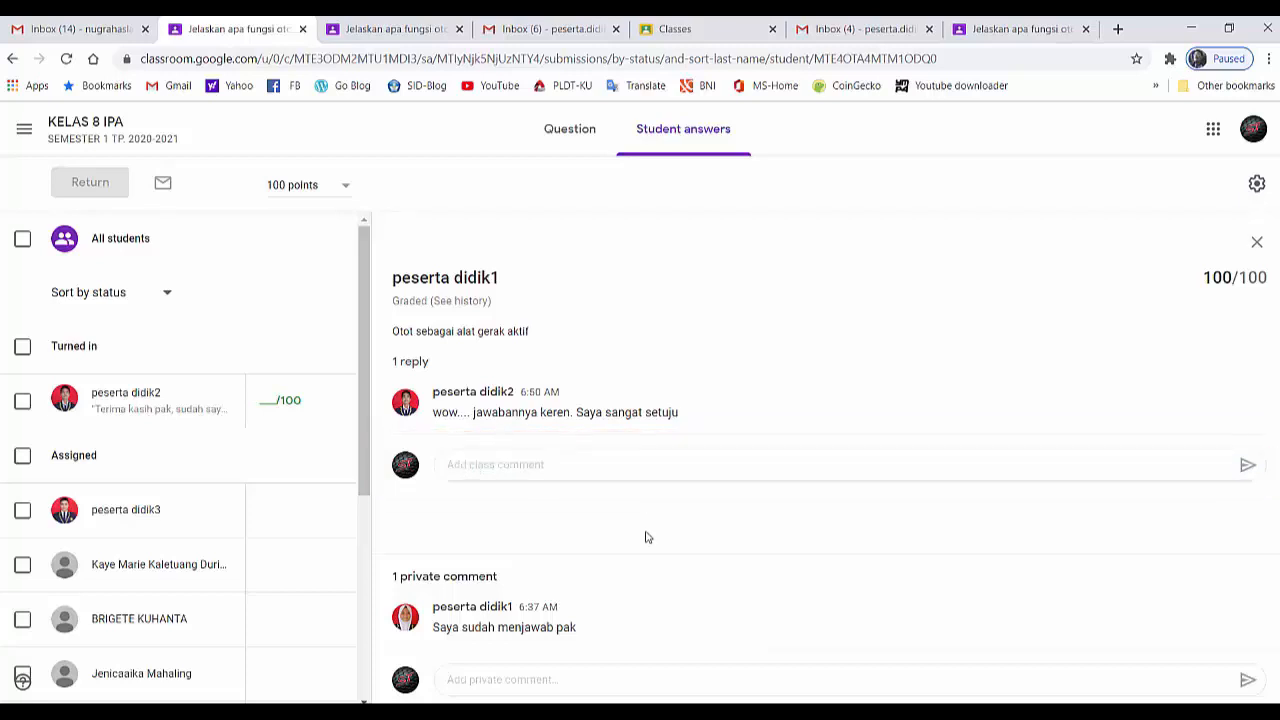